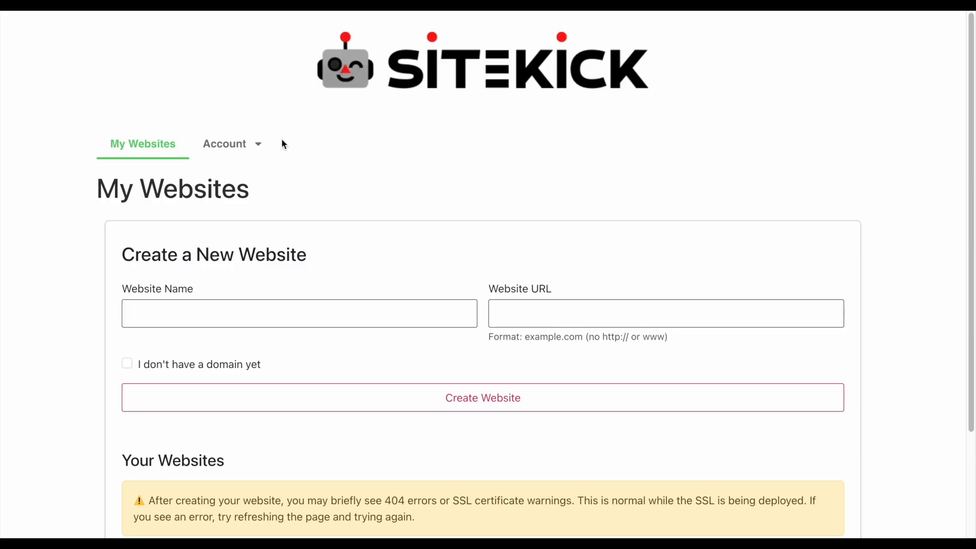
# - Enter My New Site as the new website's name and mysite.com as its URL
pyautogui.click(209, 314)
pyautogui.write('My New Site')
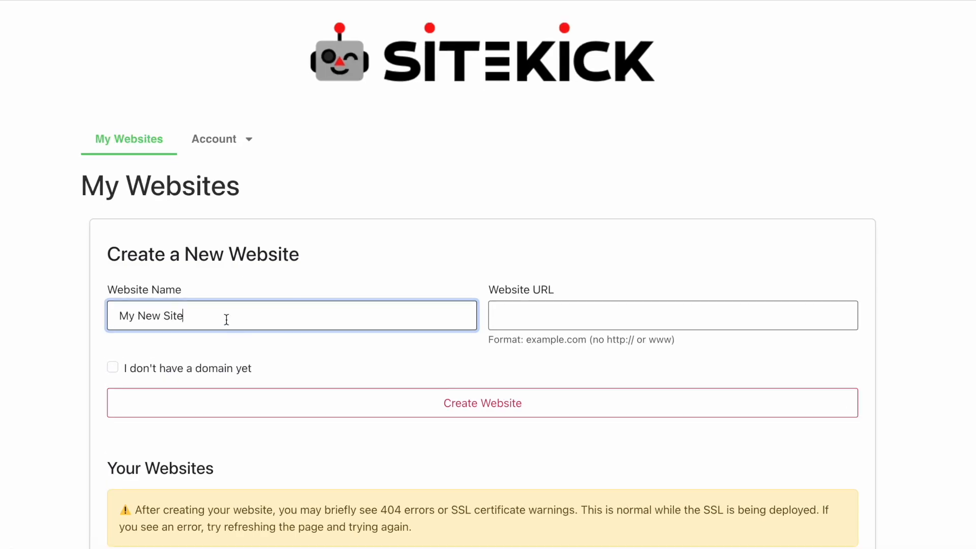
pyautogui.click(591, 307)
pyautogui.write('mysite.com')
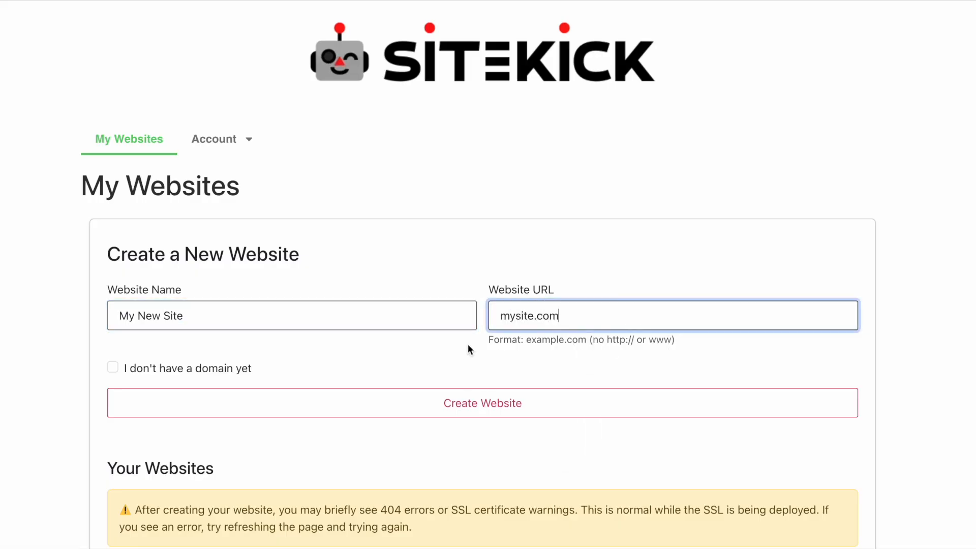
# - Clear the website URL and try the option for not having a domain yet, switching it on and off again
pyautogui.moveTo(583, 314); pyautogui.dragTo(459, 293)
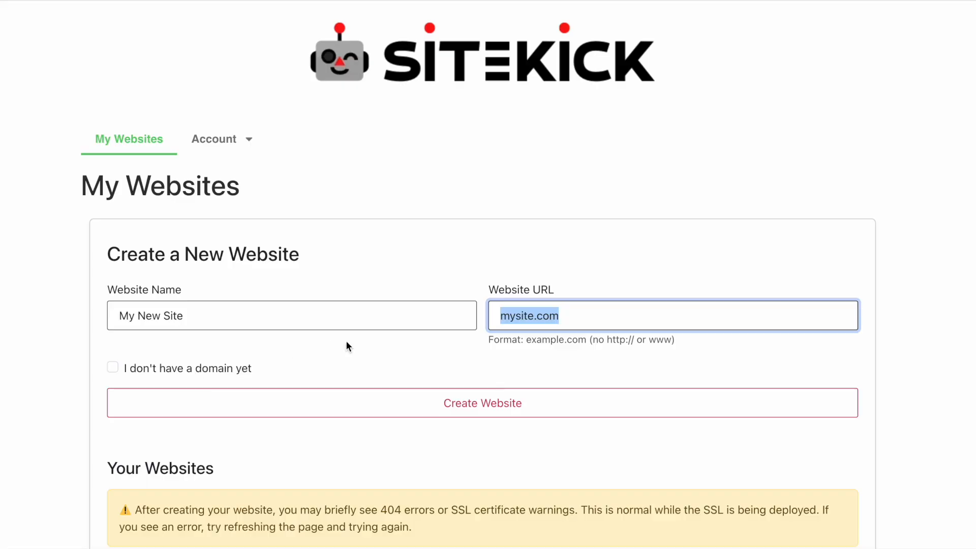
pyautogui.press('BackSpace')
pyautogui.click(235, 367)
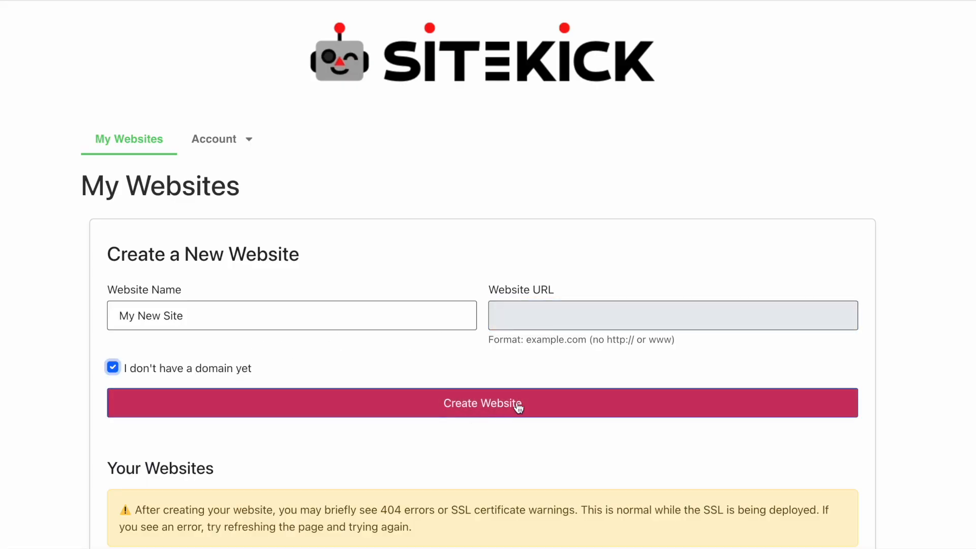
pyautogui.click(239, 372)
# - Enter mysite.com as the website URL and create the website
pyautogui.click(571, 312)
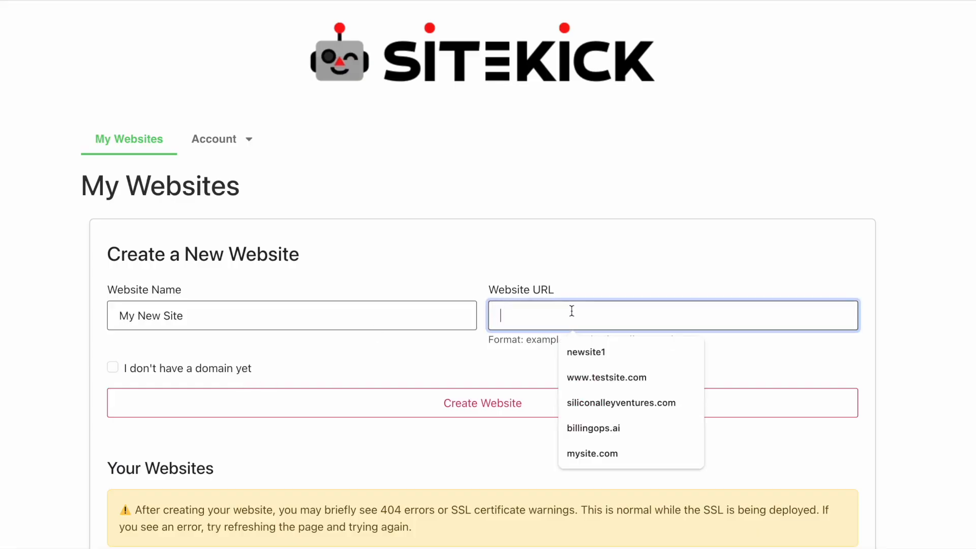
pyautogui.write('mysite.com')
pyautogui.click(579, 353)
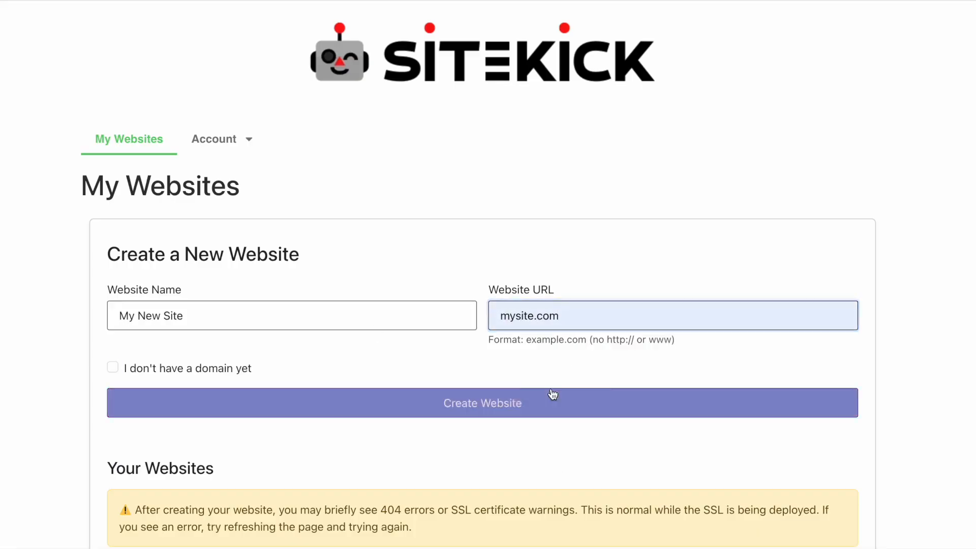
pyautogui.click(553, 400)
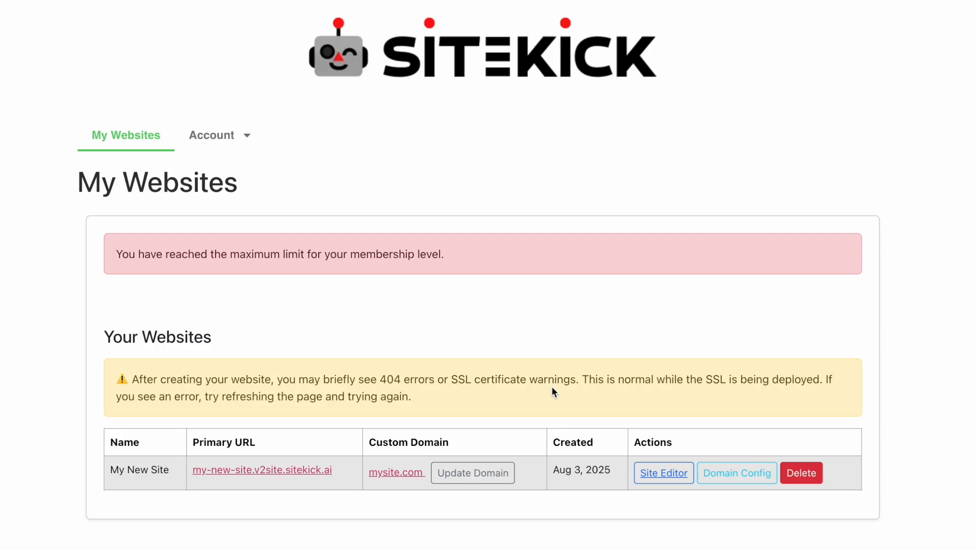
# - Examine the A record in My New Site's domain configuration and close the dialog
pyautogui.scroll(-1, 551, 386)
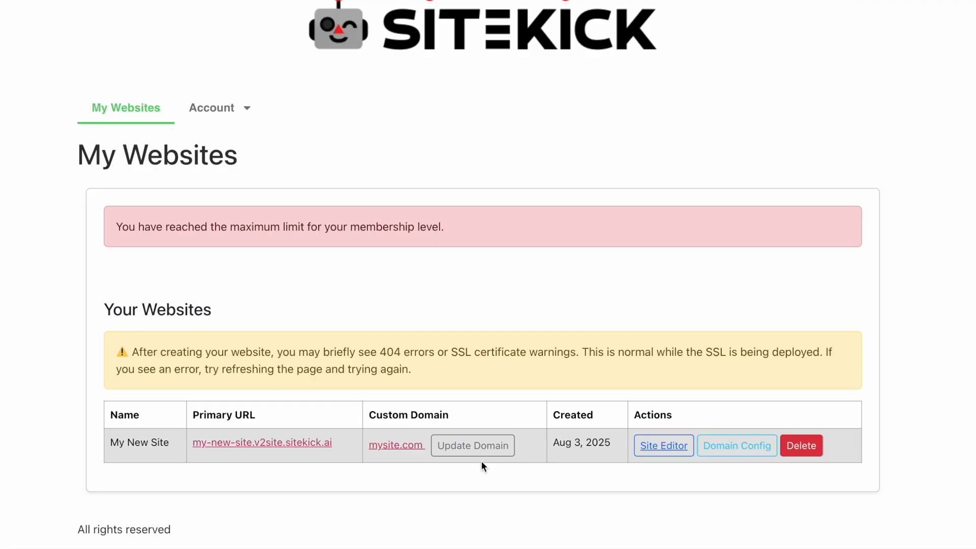
pyautogui.click(726, 450)
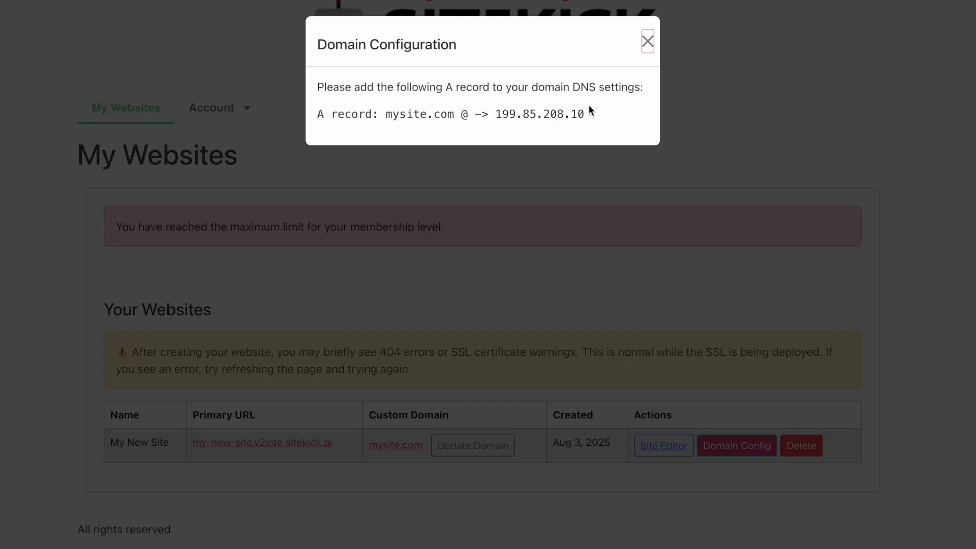
pyautogui.moveTo(590, 113); pyautogui.dragTo(420, 97)
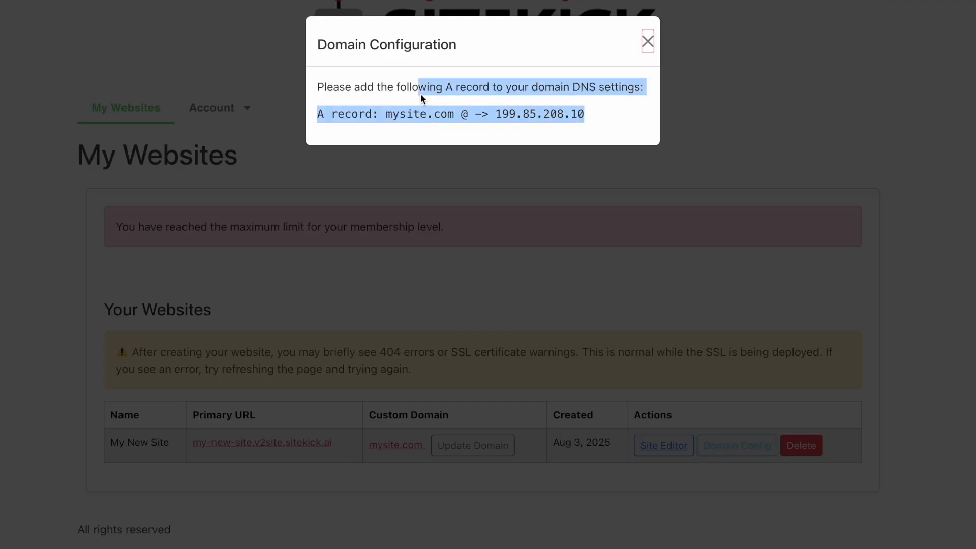
pyautogui.click(393, 88)
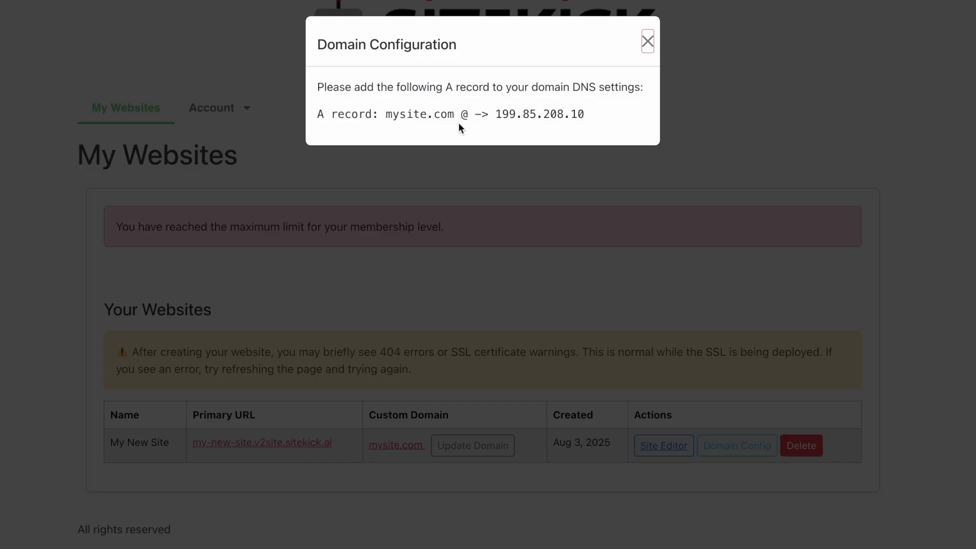
pyautogui.click(648, 41)
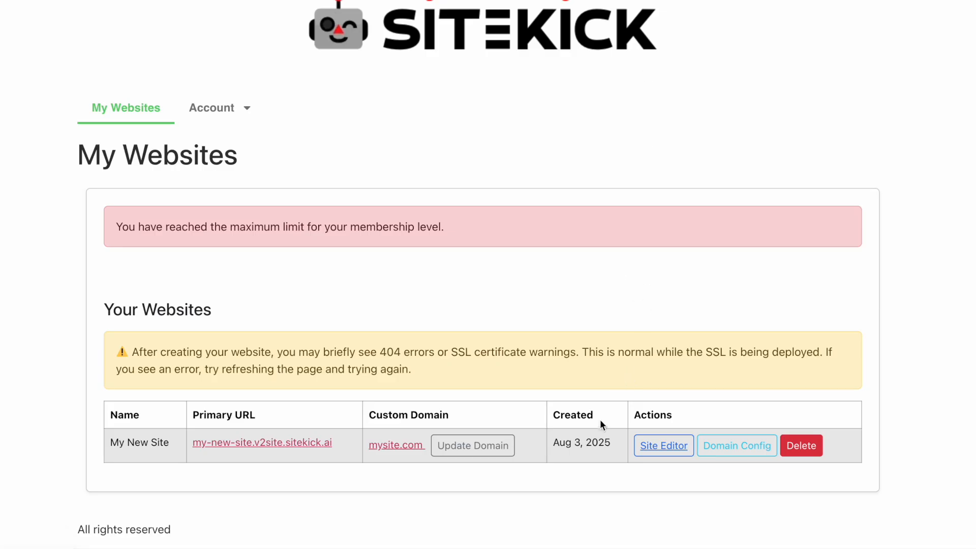
# - Look at the custom domain setting of My New Site and close it without updating the domain
pyautogui.click(490, 446)
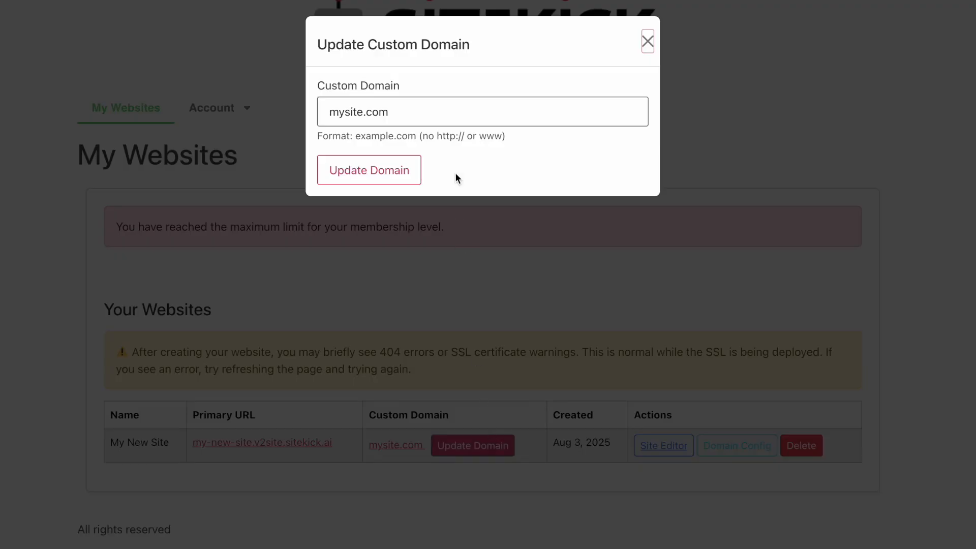
pyautogui.click(407, 116)
pyautogui.hotkey('shift', 'Left')
pyautogui.hotkey('shift', 'Left')
pyautogui.hotkey('shift', 'Left')
pyautogui.hotkey('shift', 'Left')
pyautogui.hotkey('shift', 'Left')
pyautogui.hotkey('shift', 'Left')
pyautogui.hotkey('shift', 'Left')
pyautogui.hotkey('shift', 'Left')
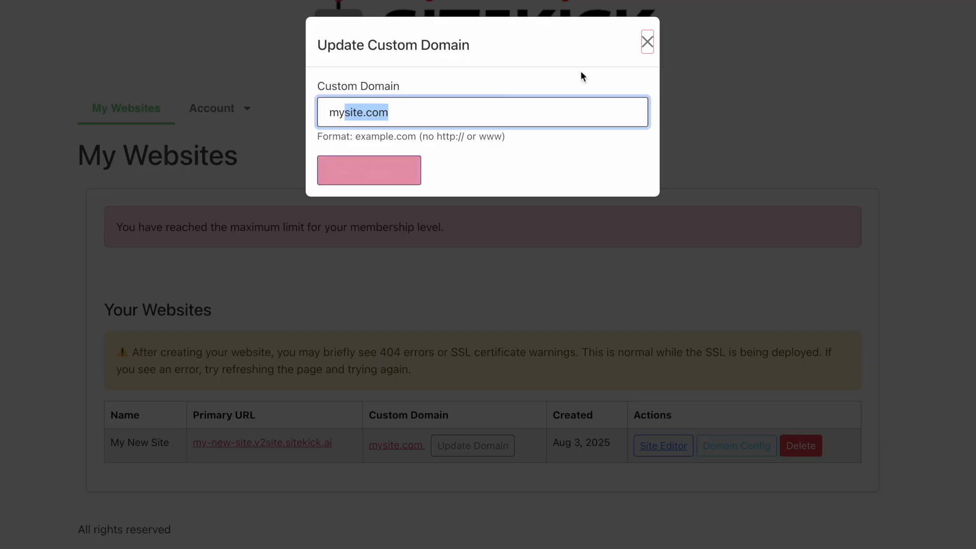
pyautogui.click(646, 42)
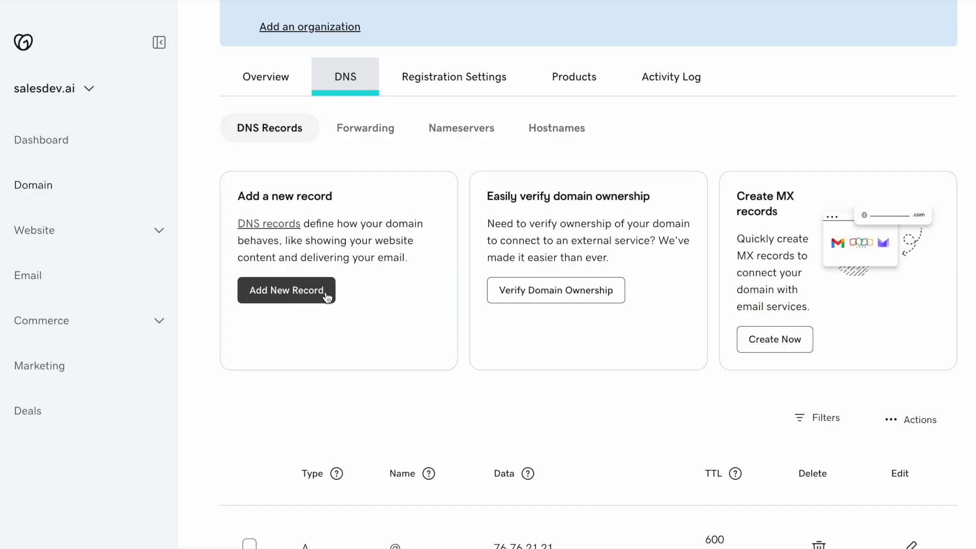
# - In GoDaddy's DNS records for salesdev.ai, examine the name and data of the A record
pyautogui.scroll(-7, 448, 346)
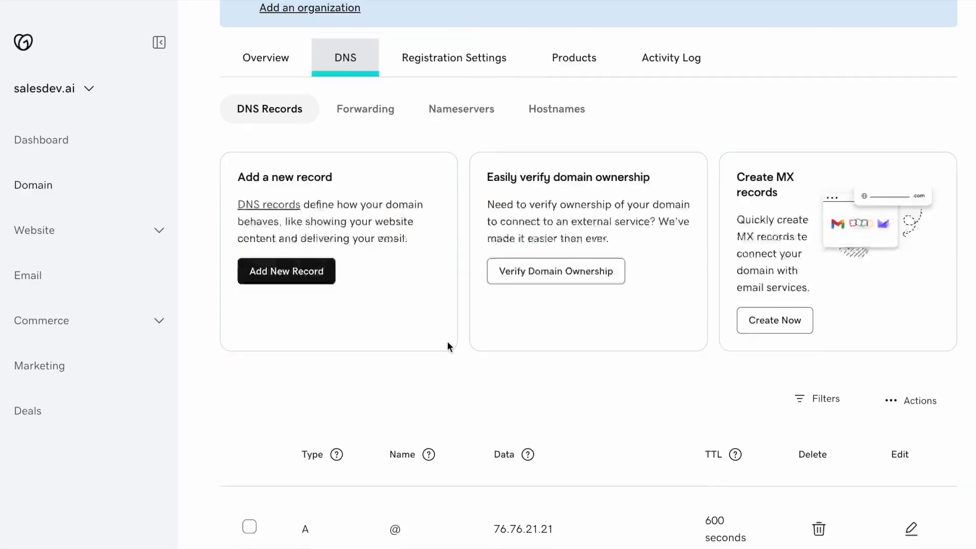
pyautogui.scroll(-3, 447, 347)
pyautogui.scroll(4, 435, 288)
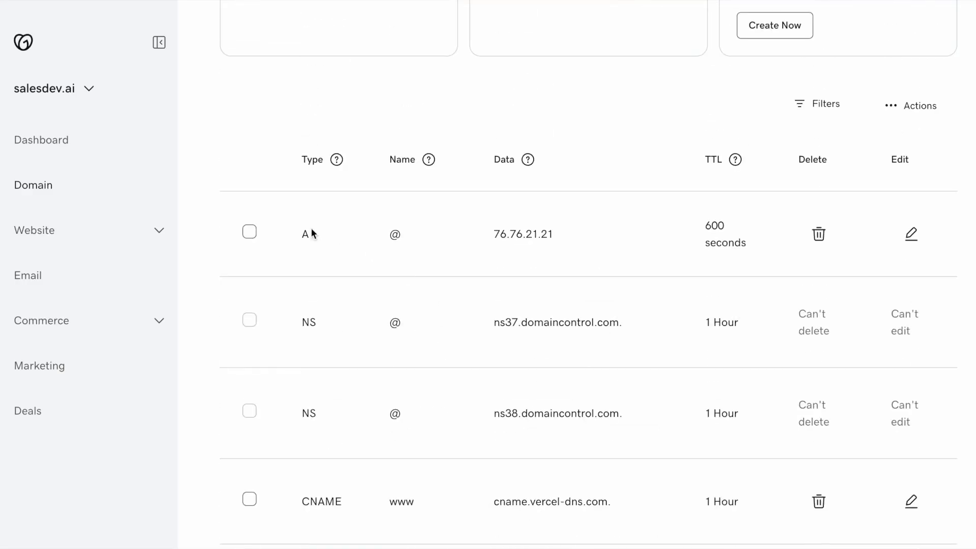
pyautogui.moveTo(389, 234); pyautogui.dragTo(423, 237)
pyautogui.moveTo(494, 233); pyautogui.dragTo(565, 238)
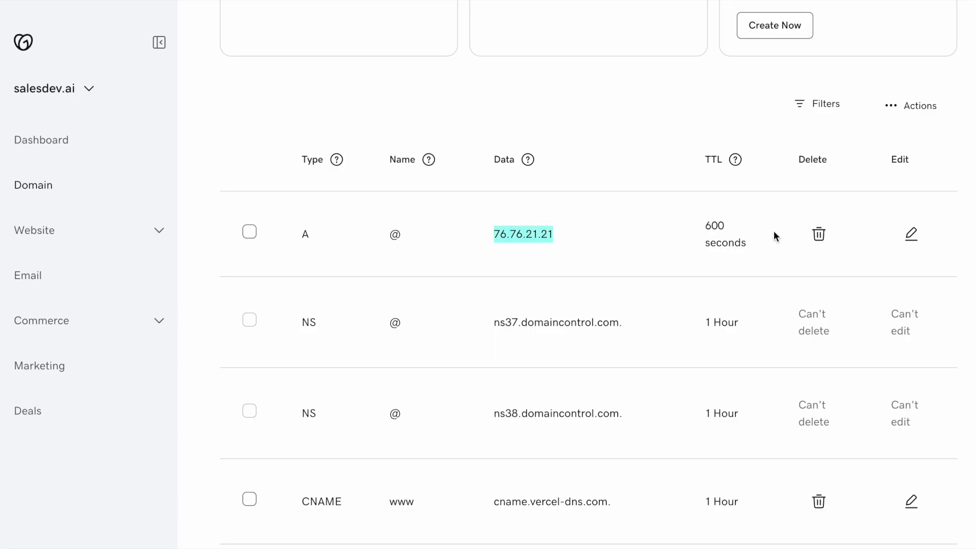
pyautogui.scroll(-1, 767, 285)
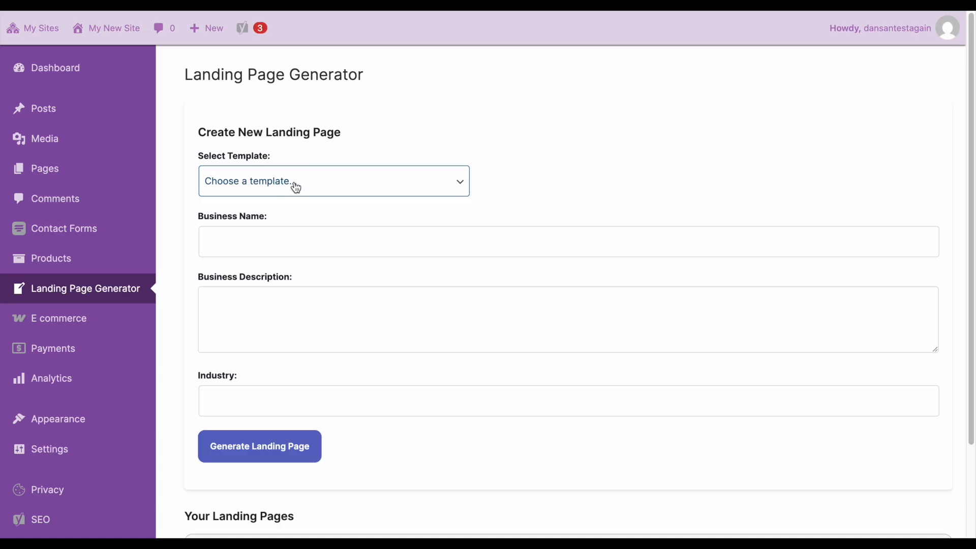
# - In the site's Landing Page Generator, set the business name to Silicon Alley Consulting
pyautogui.click(312, 185)
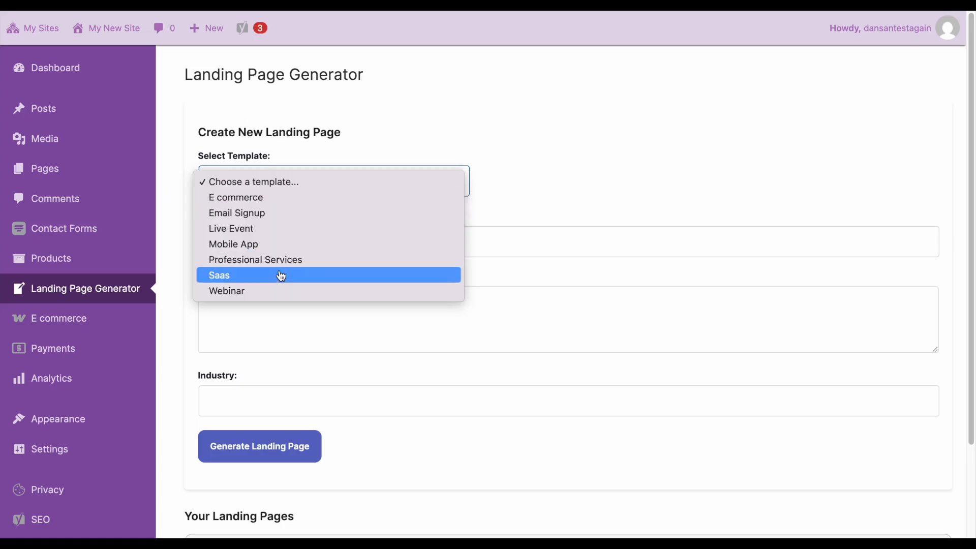
pyautogui.click(503, 278)
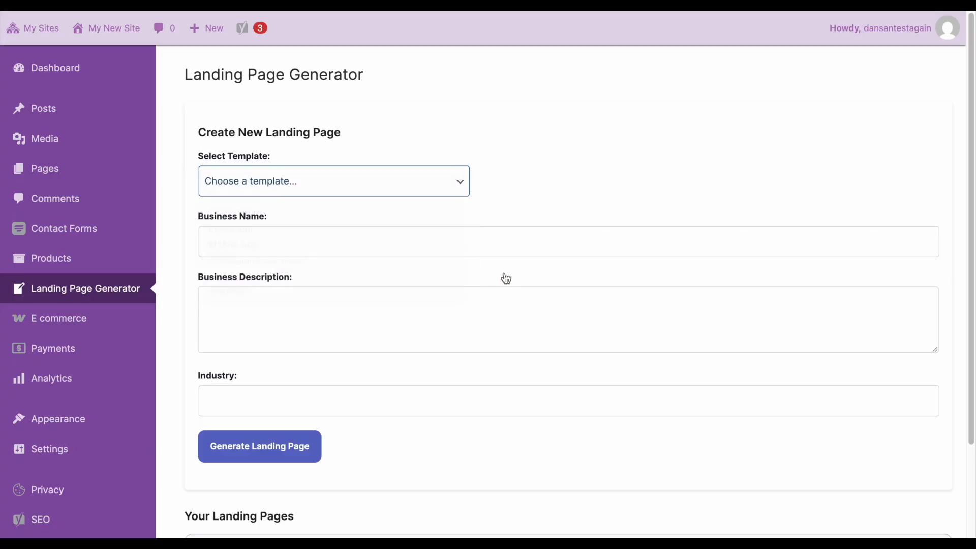
pyautogui.click(353, 239)
pyautogui.write('Si')
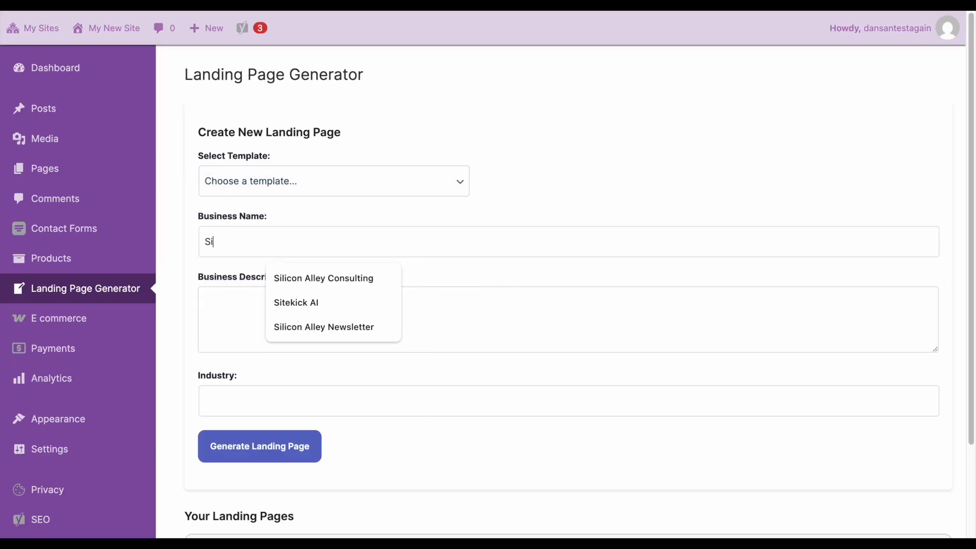
pyautogui.click(388, 284)
# - Describe the business as "Silicon Alley Consulting is an elite technology sales consultancy helping B2B SaaS, AI and IoT companies scale to 8-figures in annual revenue and beyond."
pyautogui.click(340, 303)
pyautogui.write('Silicon')
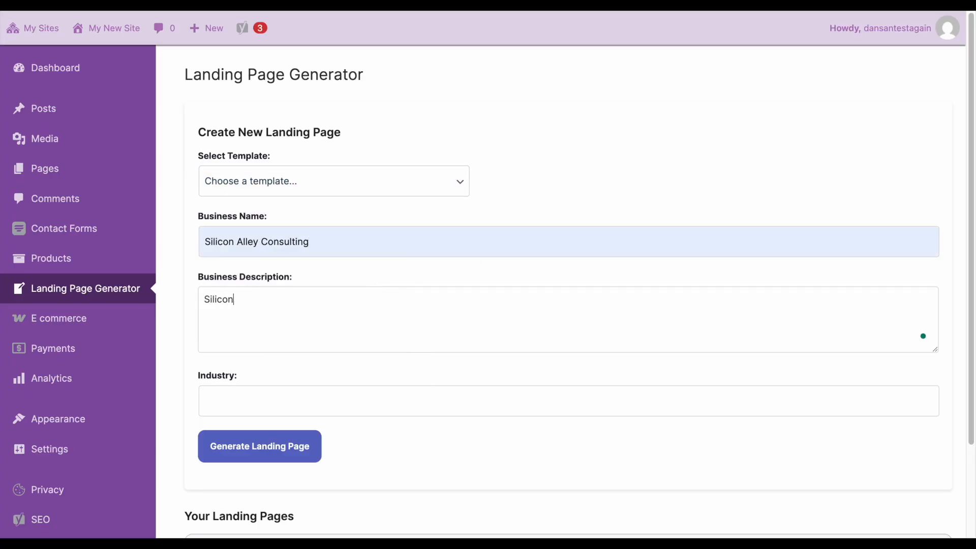
pyautogui.write(' Alley Consulting is an elite S')
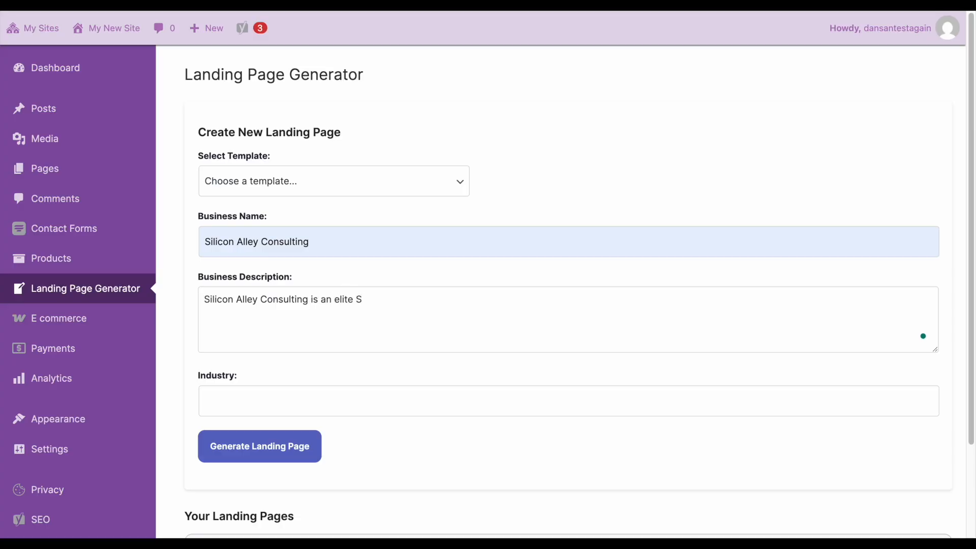
pyautogui.press('BackSpace')
pyautogui.write('technology sales co')
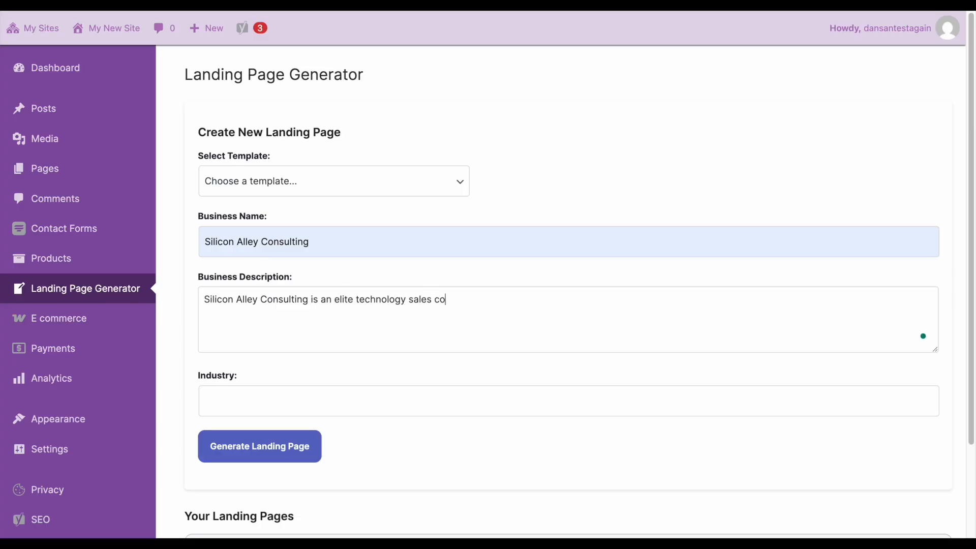
pyautogui.write('nsultancy helping B2B SaaS< A')
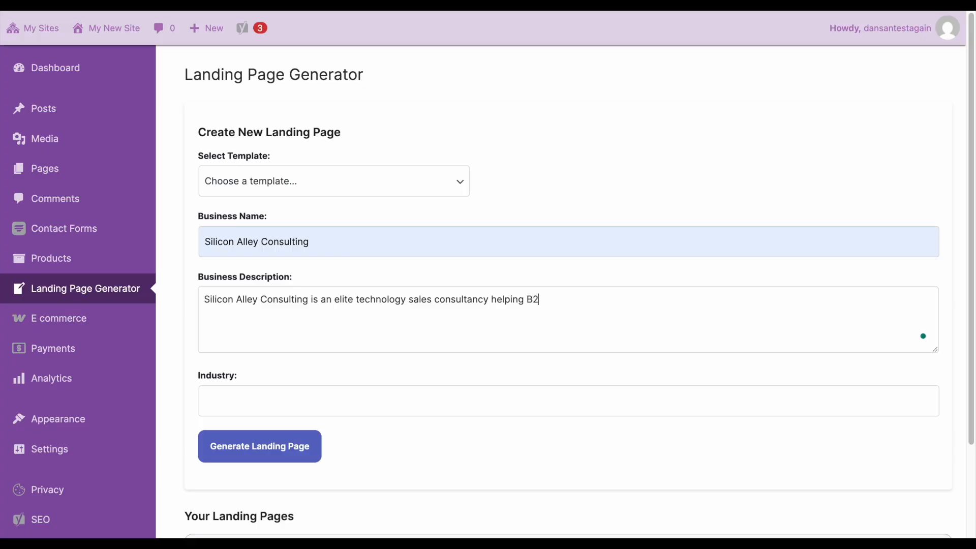
pyautogui.press('BackSpace')
pyautogui.press('BackSpace')
pyautogui.press('BackSpace')
pyautogui.write(', AI and IoT companie')
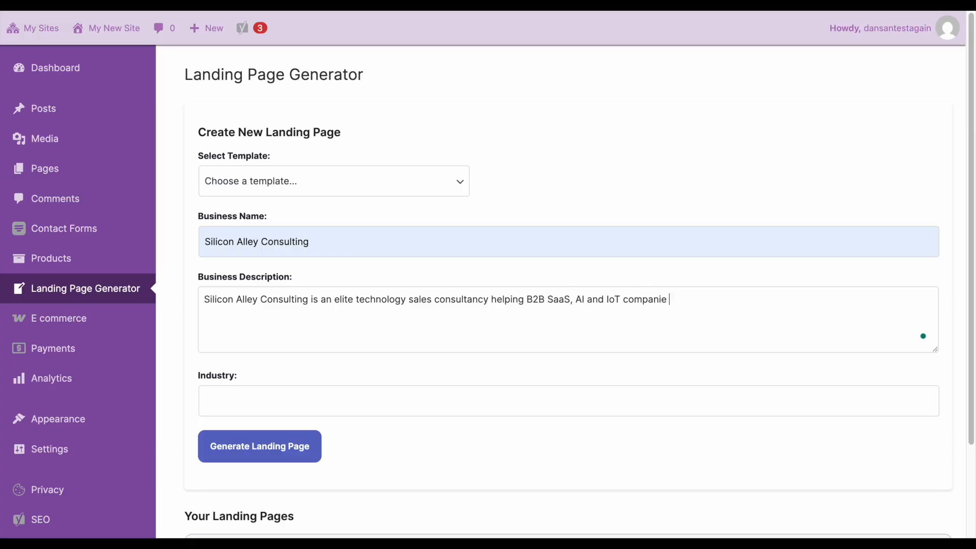
pyautogui.write('s scale to 8-figures in anny')
pyautogui.press('BackSpace')
pyautogui.write('ual revenue')
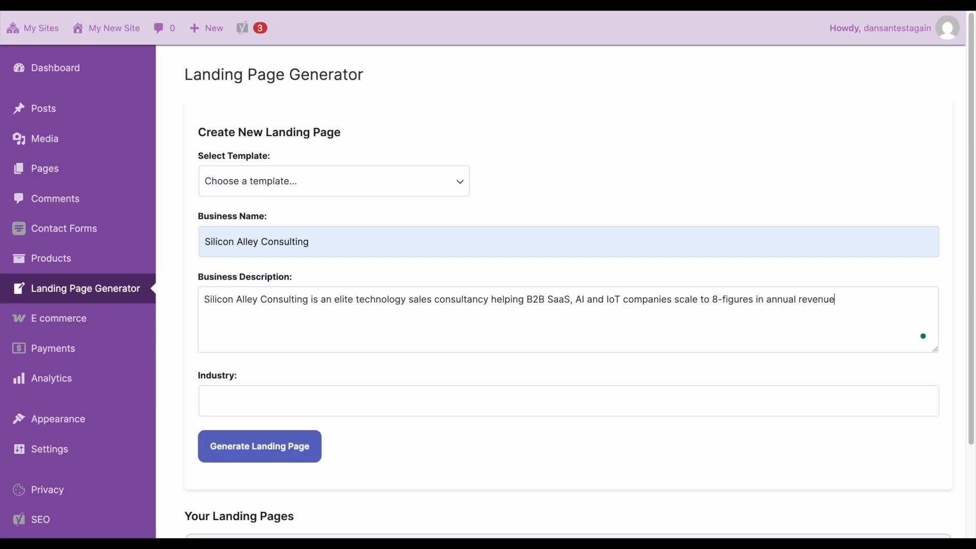
pyautogui.write(' and beyond.')
# - Set the landing page's industry to Consulting
pyautogui.click(286, 394)
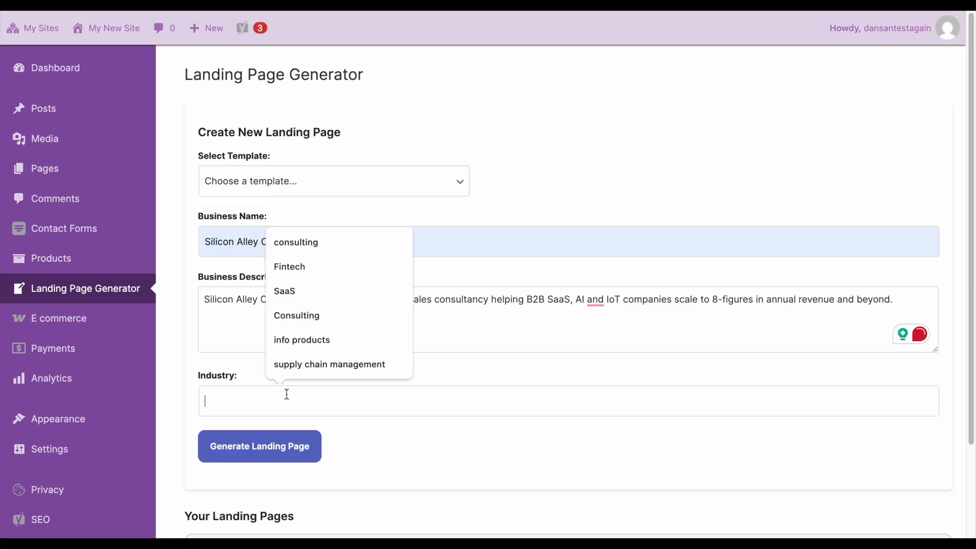
pyautogui.write('Cons')
pyautogui.click(310, 461)
pyautogui.click(309, 461)
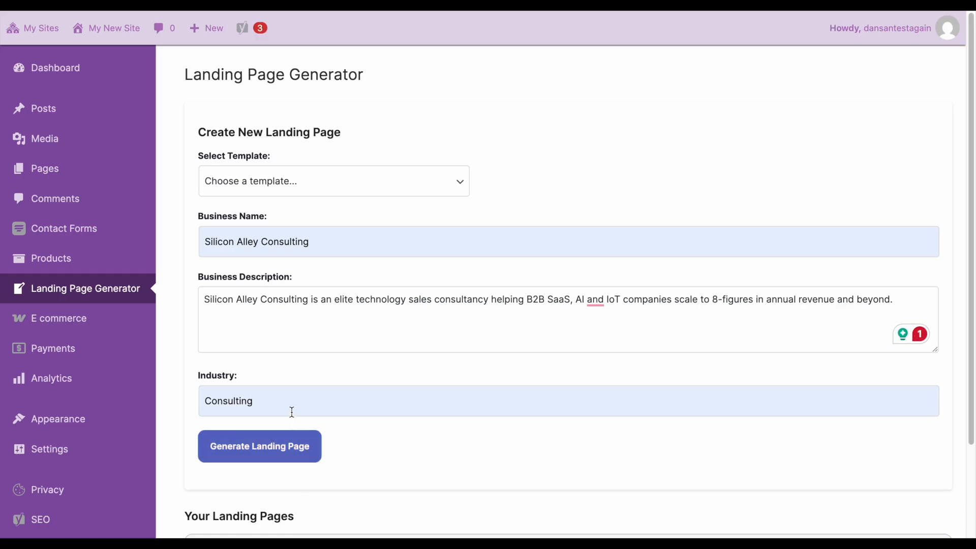
# - Choose the Professional Services template and generate the landing page
pyautogui.click(285, 445)
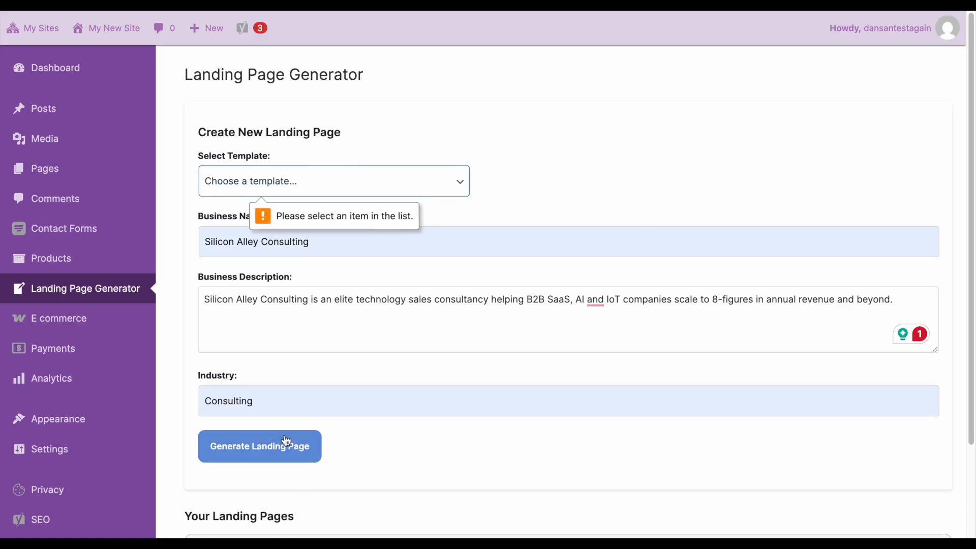
pyautogui.click(332, 190)
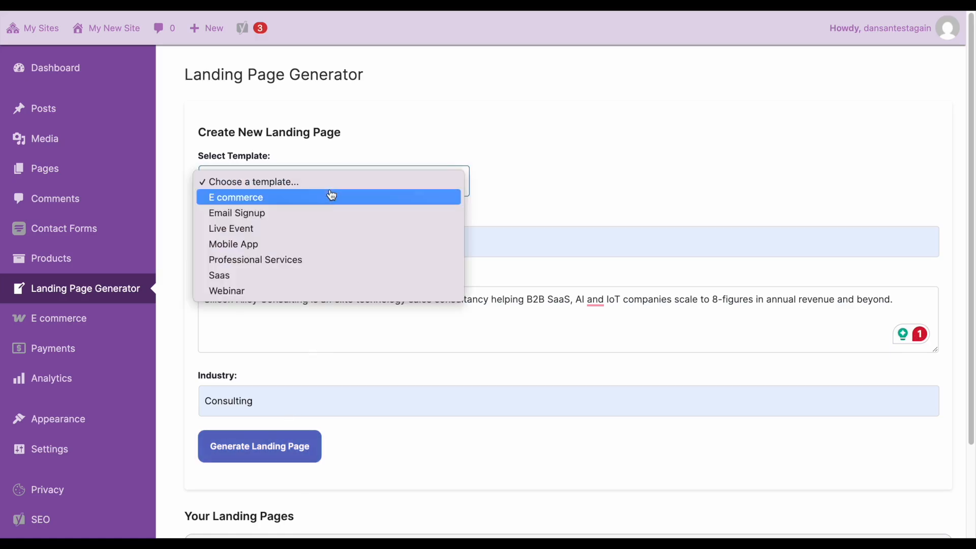
pyautogui.click(304, 261)
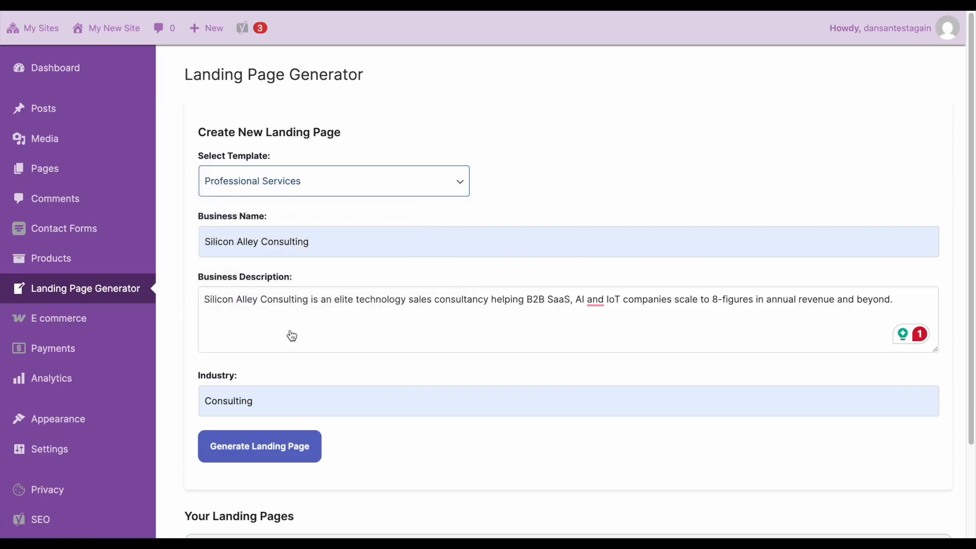
pyautogui.click(283, 440)
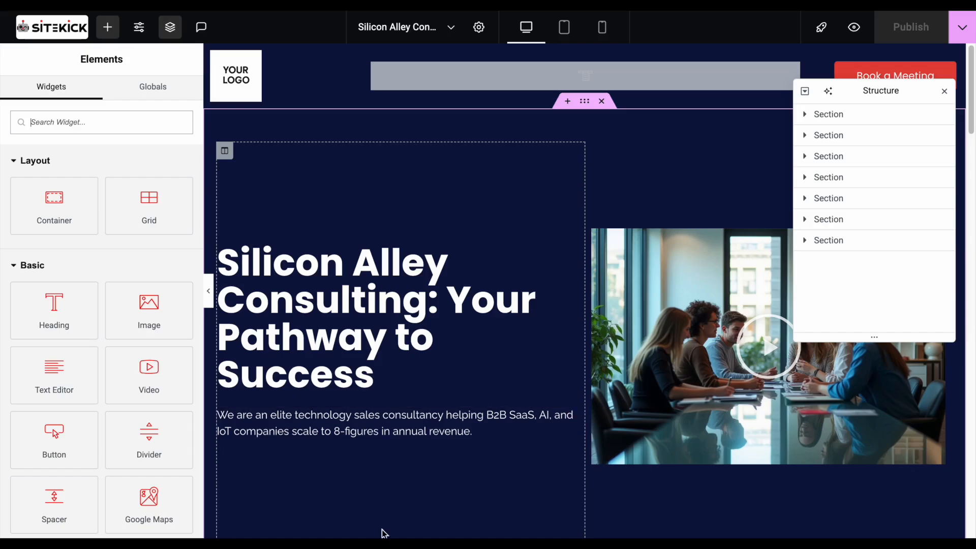
# - Close the Structure panel in the page editor
pyautogui.click(945, 92)
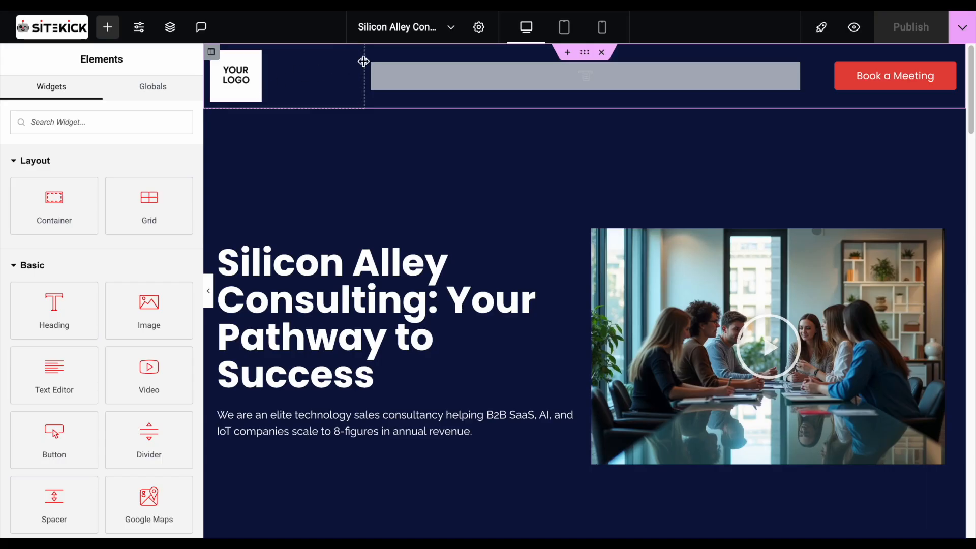
# - View the upload options for replacing the header's logo image, and close them without choosing a file
pyautogui.click(295, 72)
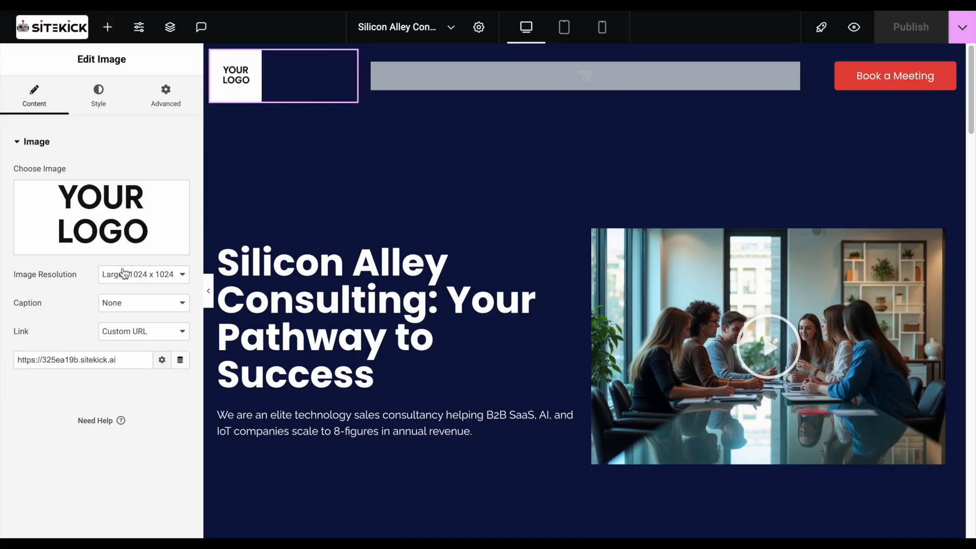
pyautogui.moveTo(150, 218)
pyautogui.click(122, 248)
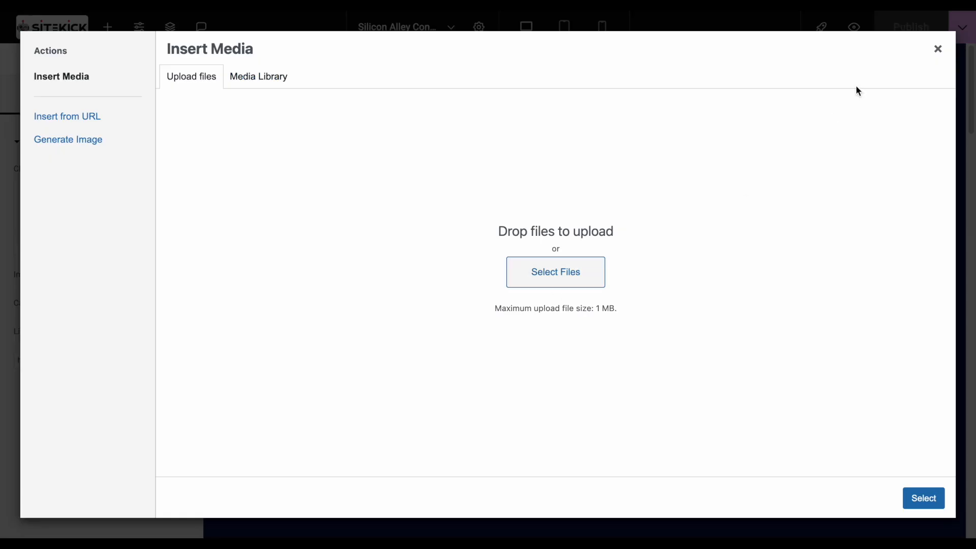
pyautogui.click(938, 49)
# - Review the generated landing page's sections from the hero down to the contact form
pyautogui.scroll(-15, 436, 314)
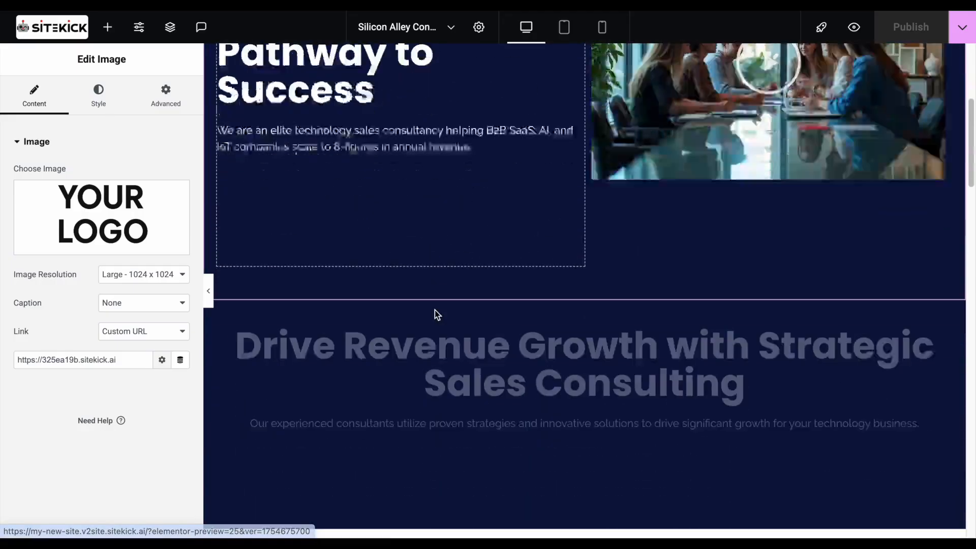
pyautogui.scroll(3, 436, 314)
pyautogui.scroll(3, 436, 315)
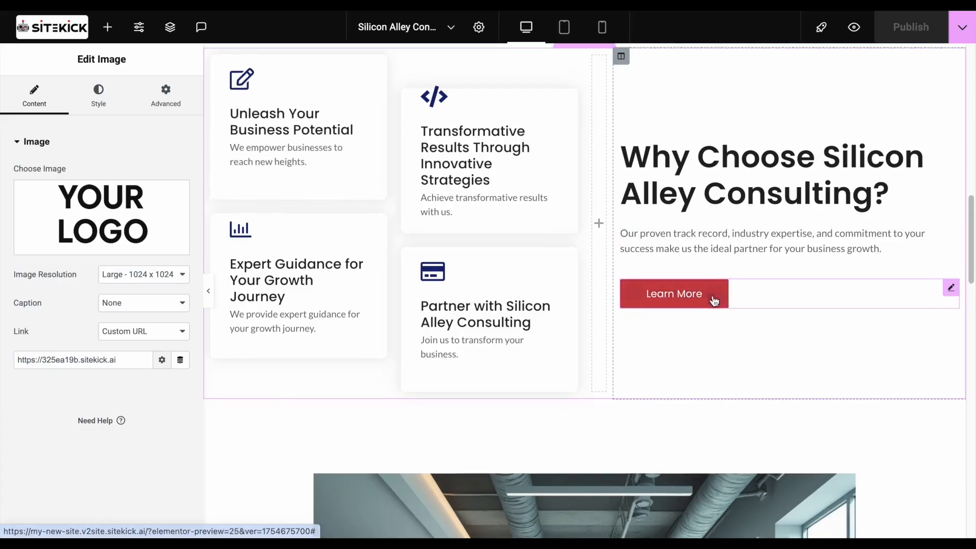
pyautogui.scroll(-12, 713, 296)
pyautogui.scroll(1, 713, 297)
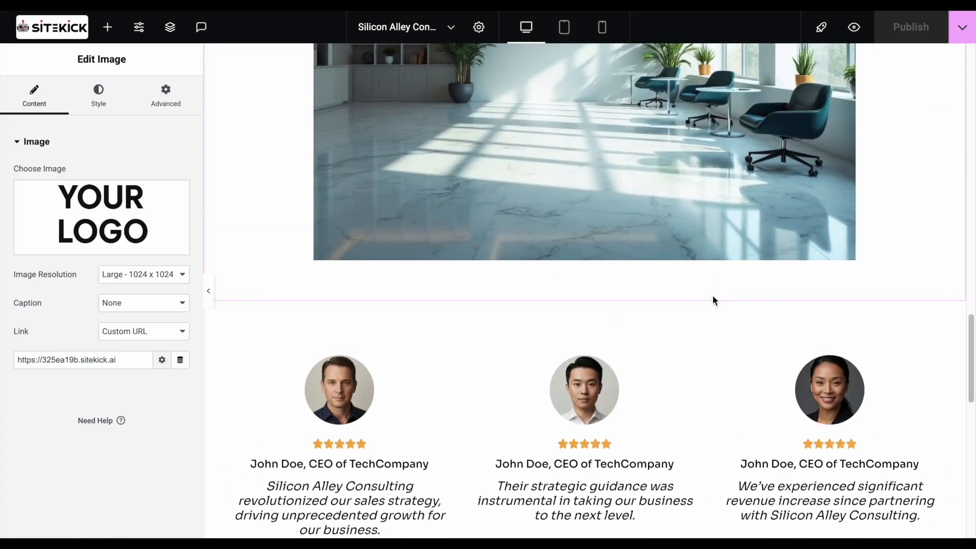
pyautogui.scroll(-5, 713, 296)
pyautogui.scroll(-9, 712, 295)
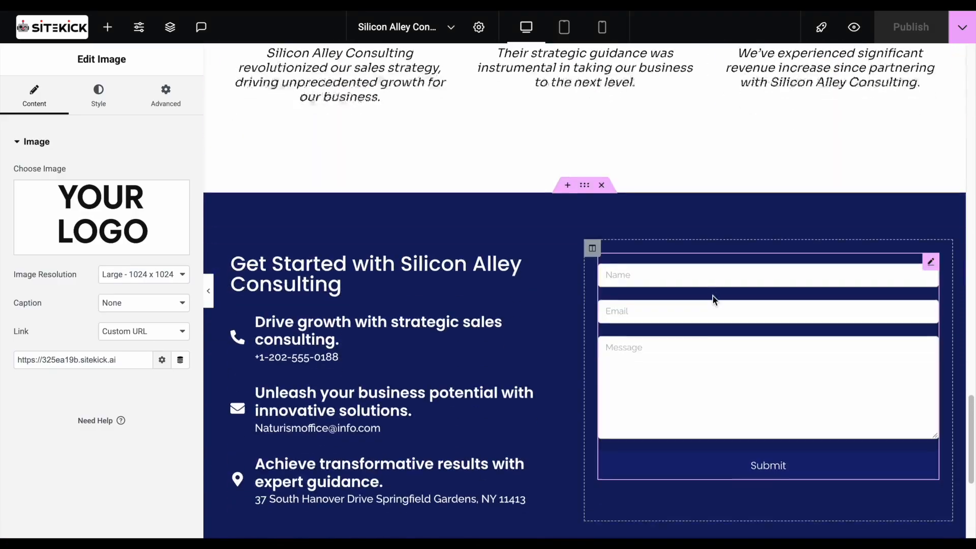
pyautogui.scroll(20, 713, 296)
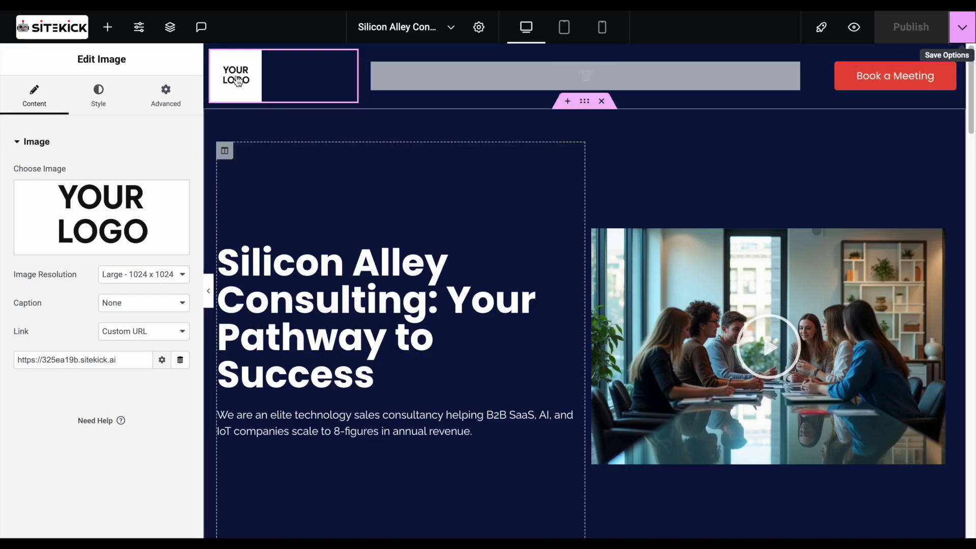
# - Leave the page's design editor and return to the site editor
pyautogui.click(83, 35)
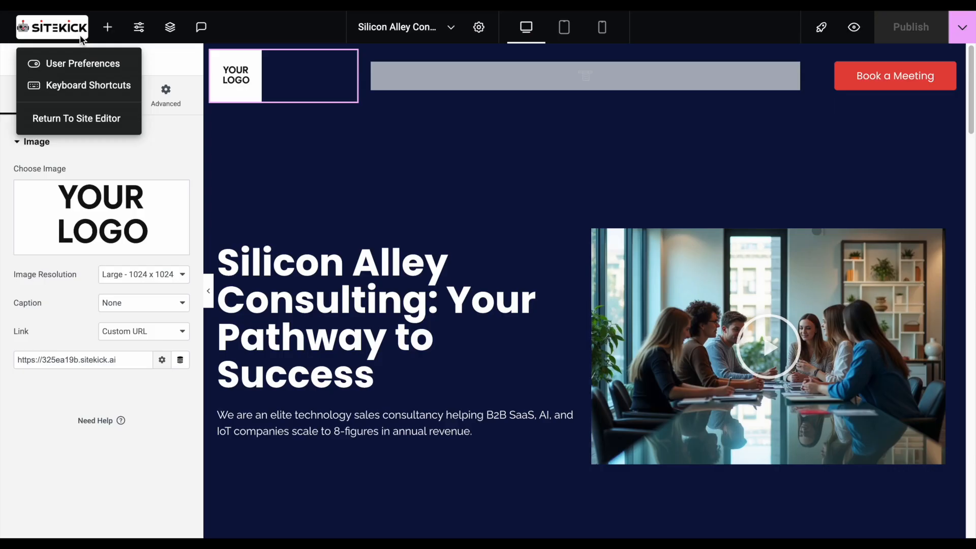
pyautogui.click(81, 38)
pyautogui.click(81, 38)
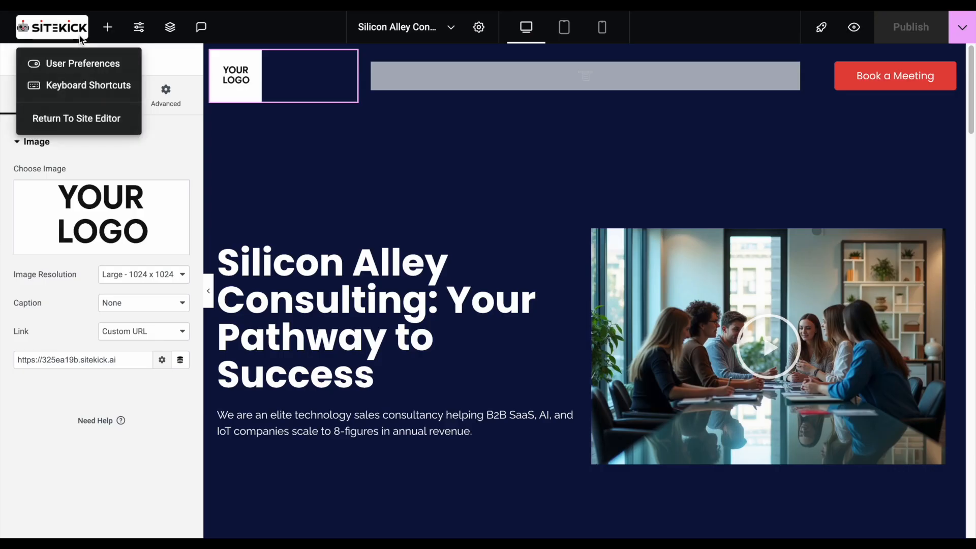
pyautogui.click(52, 121)
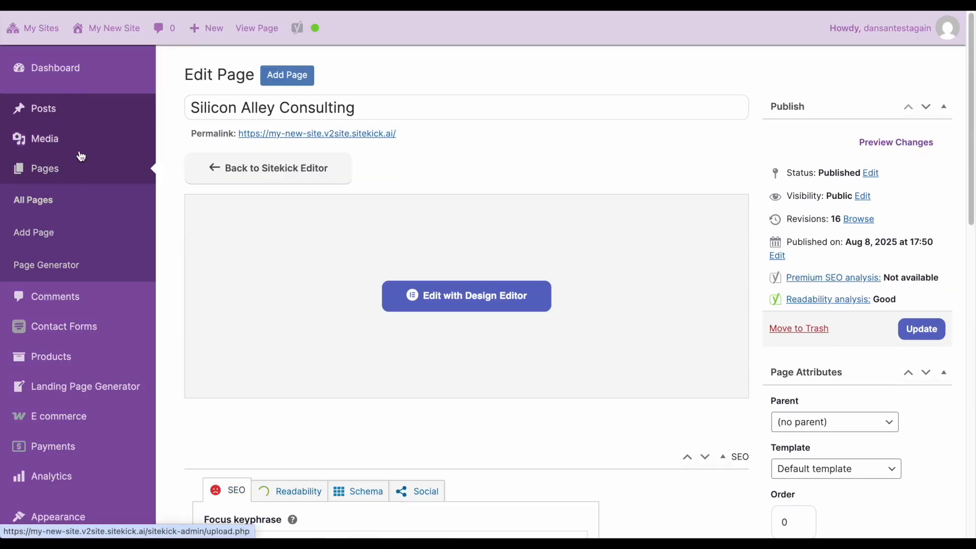
# - View the list of all pages and the blank form for adding a page
pyautogui.click(81, 206)
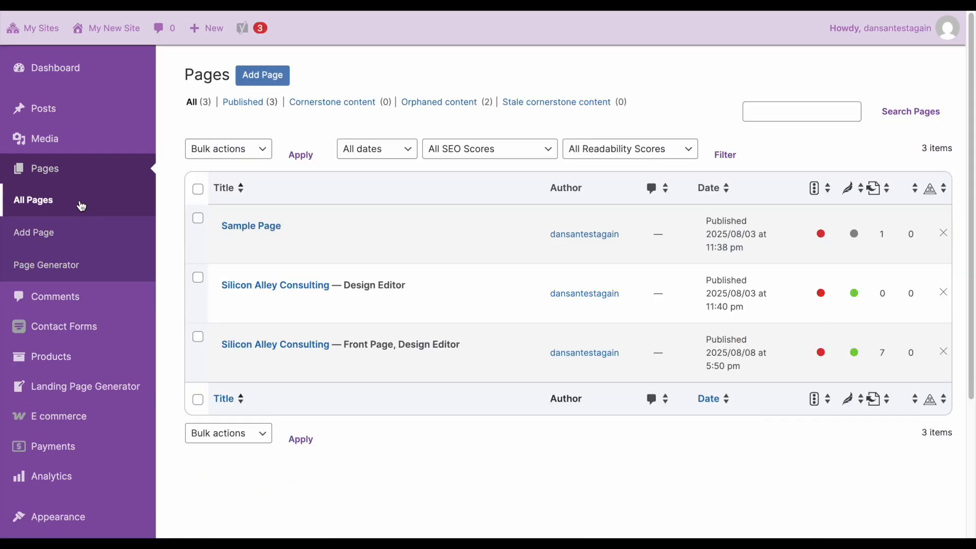
pyautogui.click(71, 234)
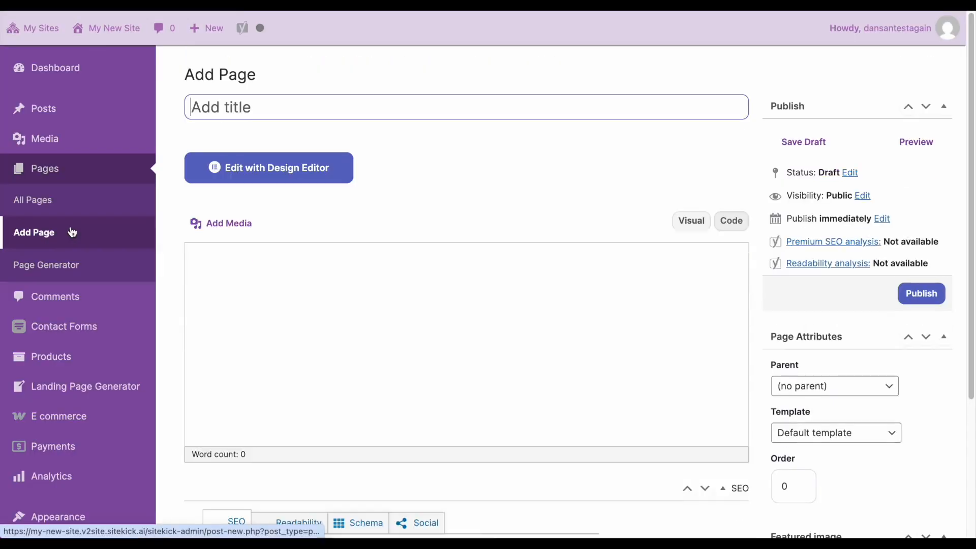
# - Open the Page Generator and view its available templates without choosing one
pyautogui.click(75, 267)
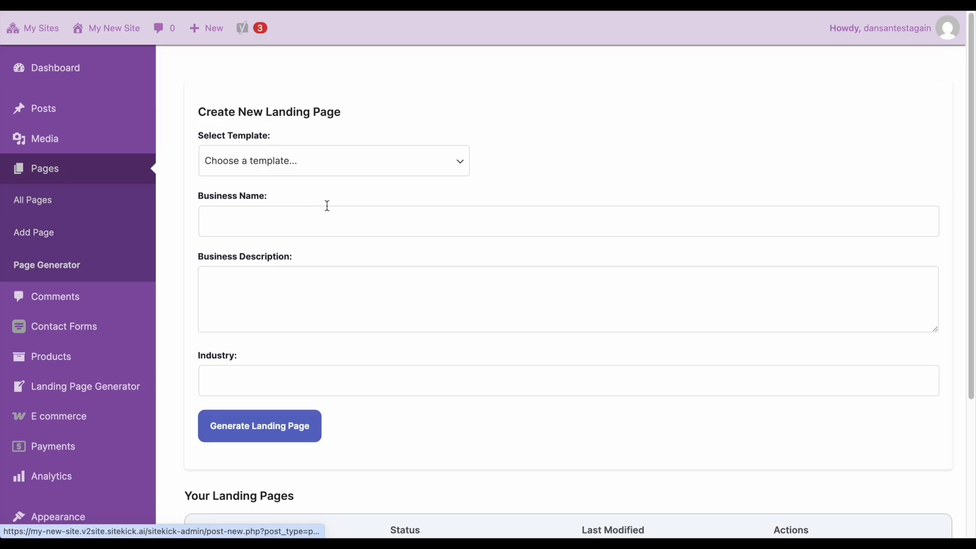
pyautogui.click(339, 166)
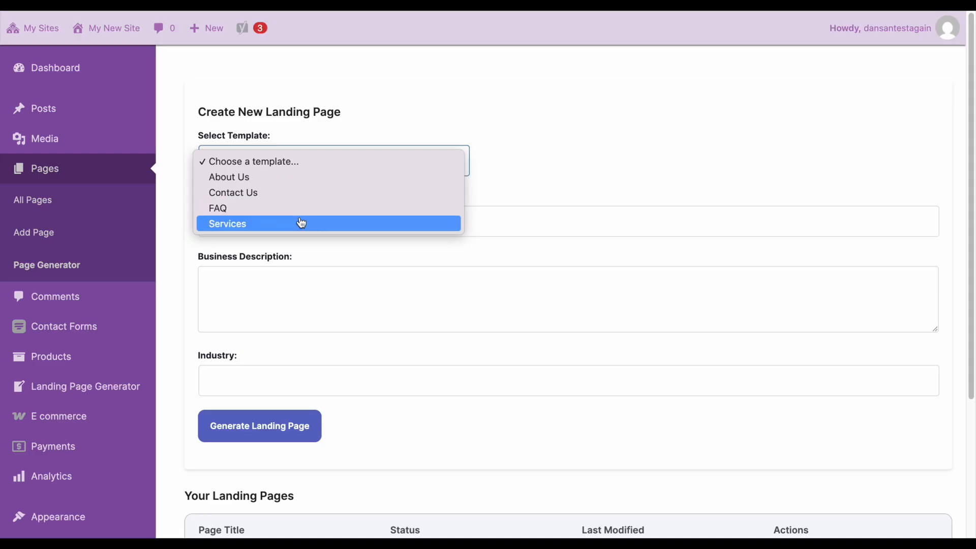
pyautogui.click(491, 181)
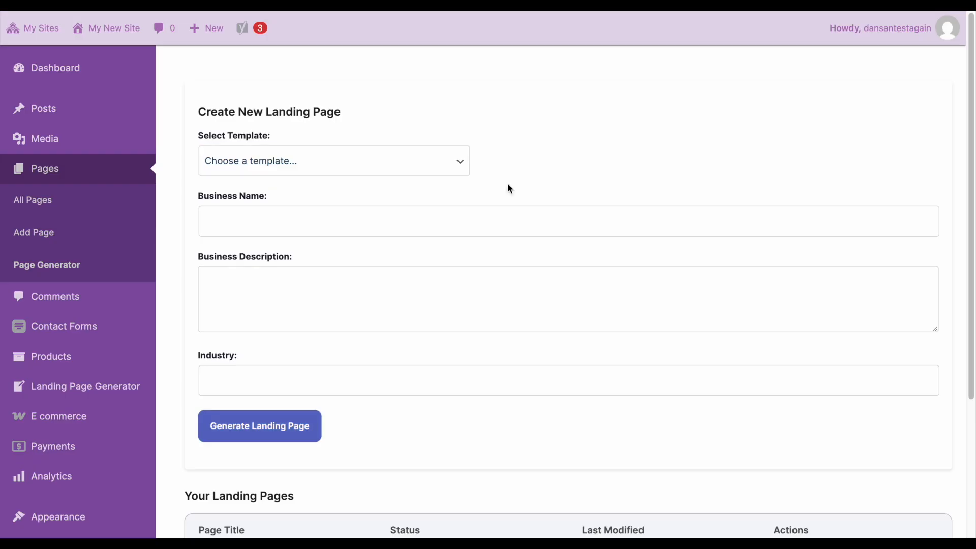
# - Start the guided setup of the site's online store from the E commerce section
pyautogui.moveTo(85, 415)
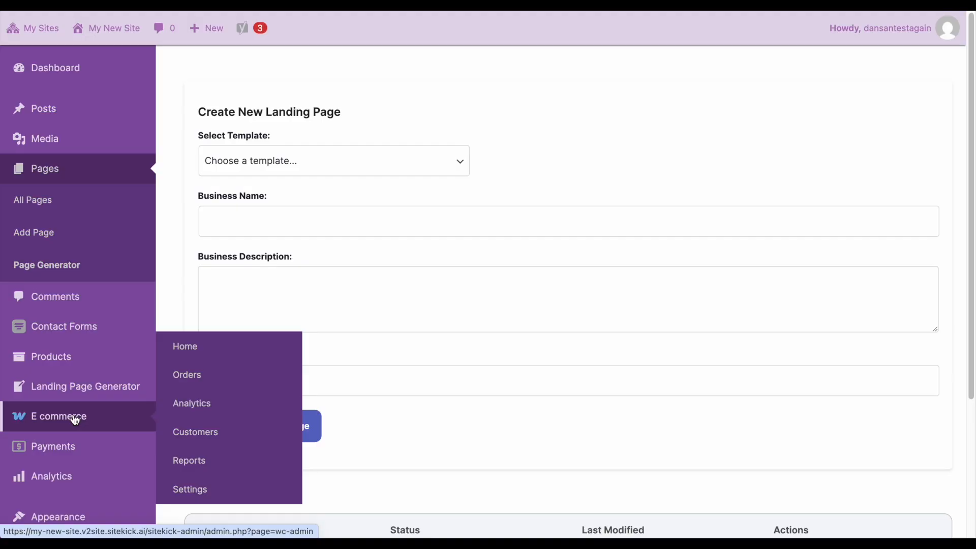
pyautogui.click(76, 418)
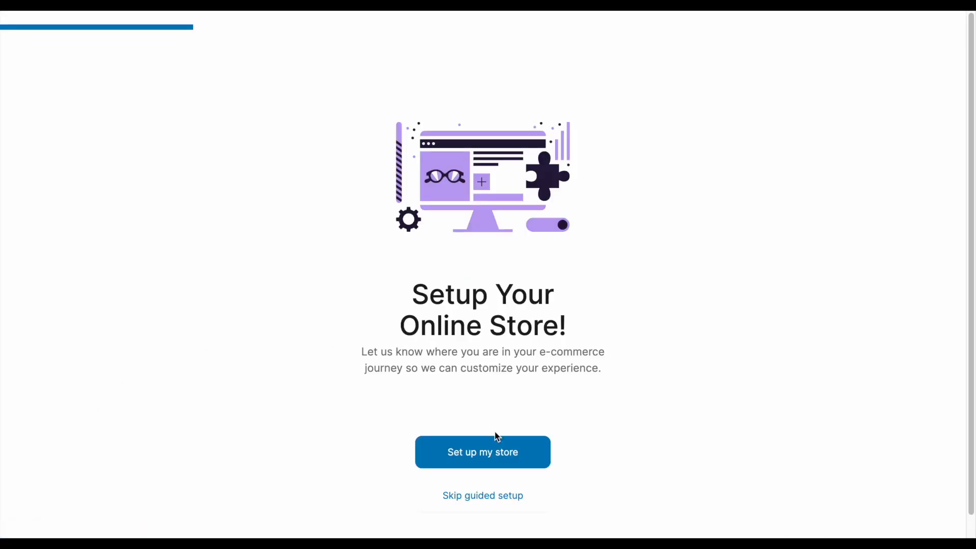
pyautogui.click(477, 453)
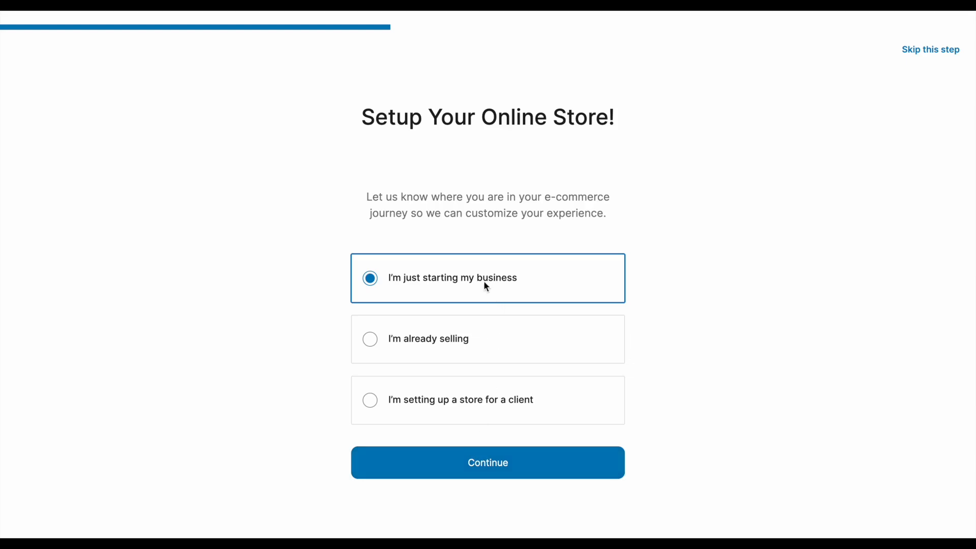
# - Compare the business-stage answers, choose "I'm just starting my business" and continue the store setup
pyautogui.click(452, 338)
pyautogui.click(464, 396)
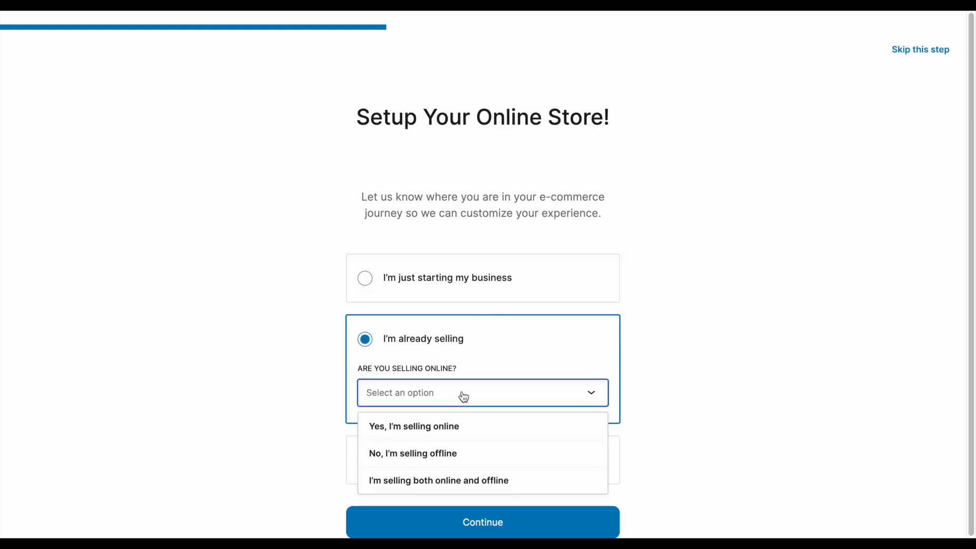
pyautogui.click(428, 395)
pyautogui.click(415, 448)
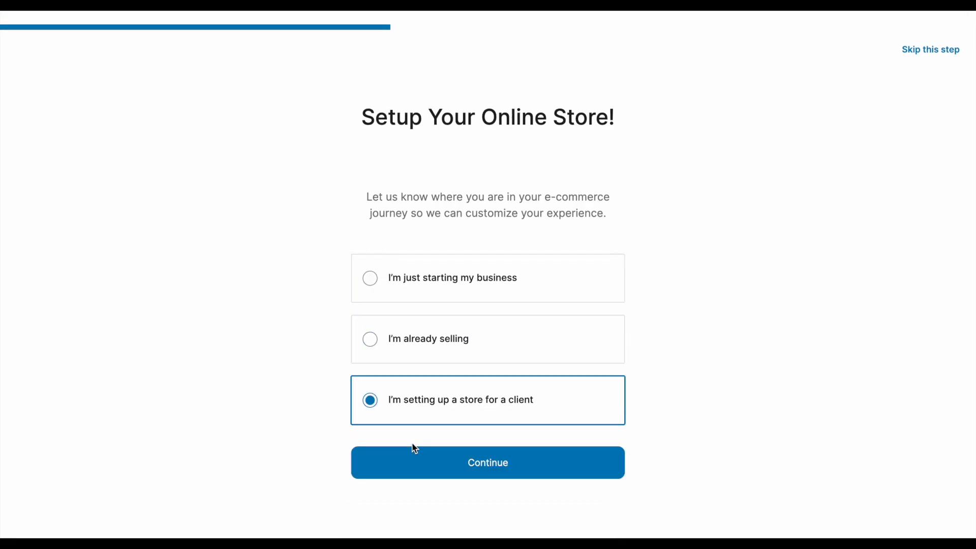
pyautogui.click(457, 292)
pyautogui.click(475, 472)
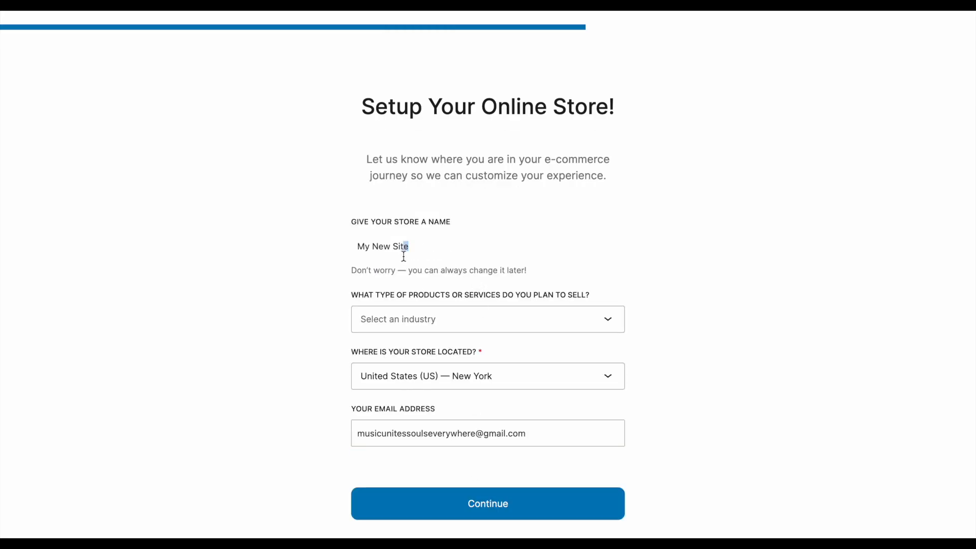
# - Set the store's industry to Electronics and computers and submit the store details
pyautogui.click(421, 320)
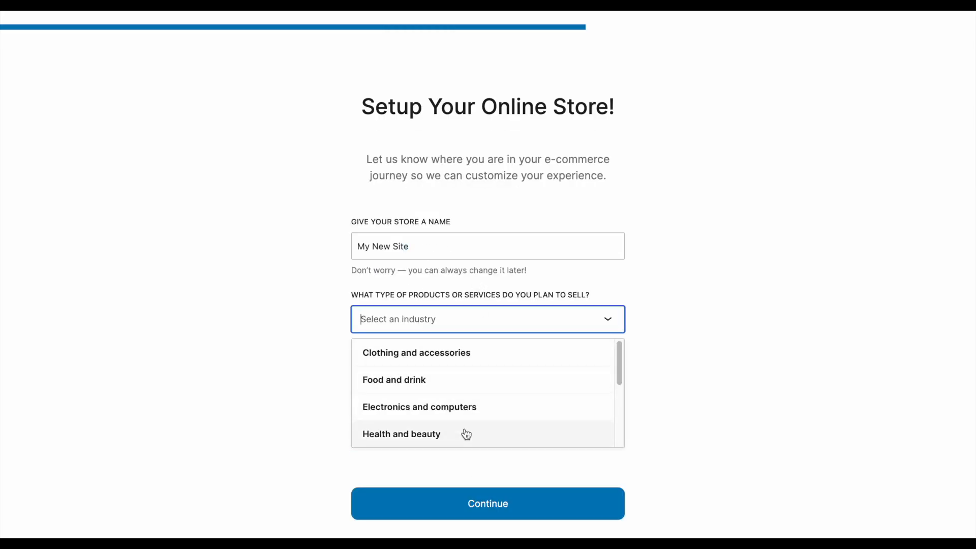
pyautogui.scroll(-3, 540, 385)
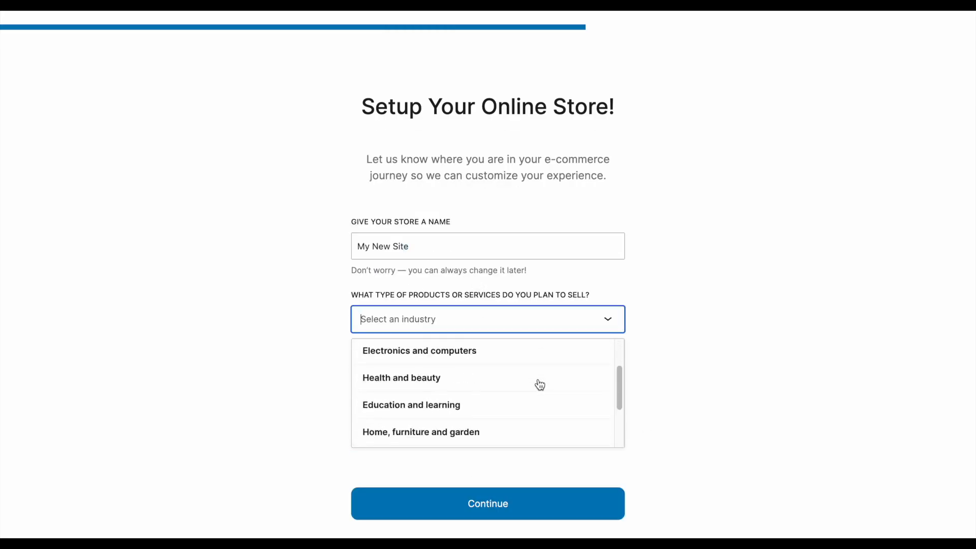
pyautogui.click(658, 435)
pyautogui.click(508, 328)
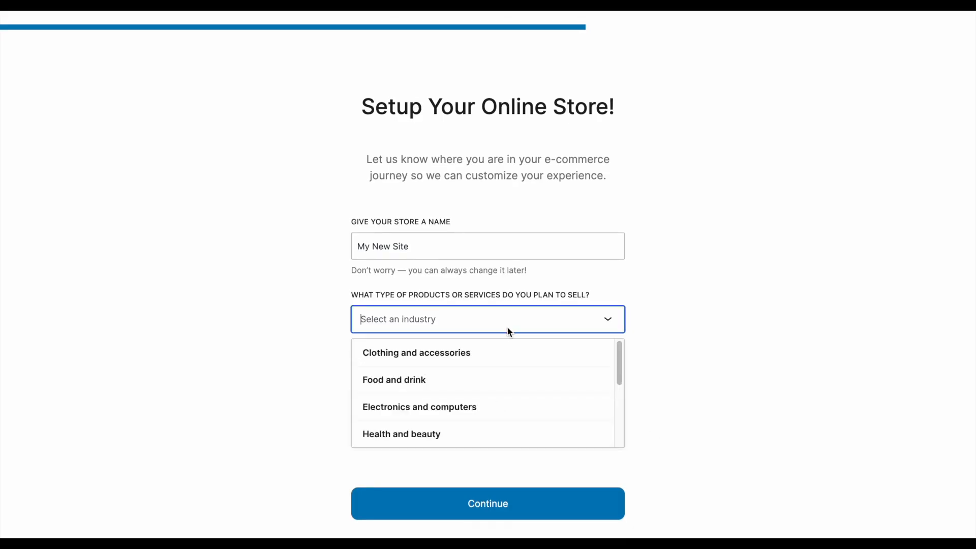
pyautogui.scroll(-5, 483, 386)
pyautogui.scroll(5, 472, 403)
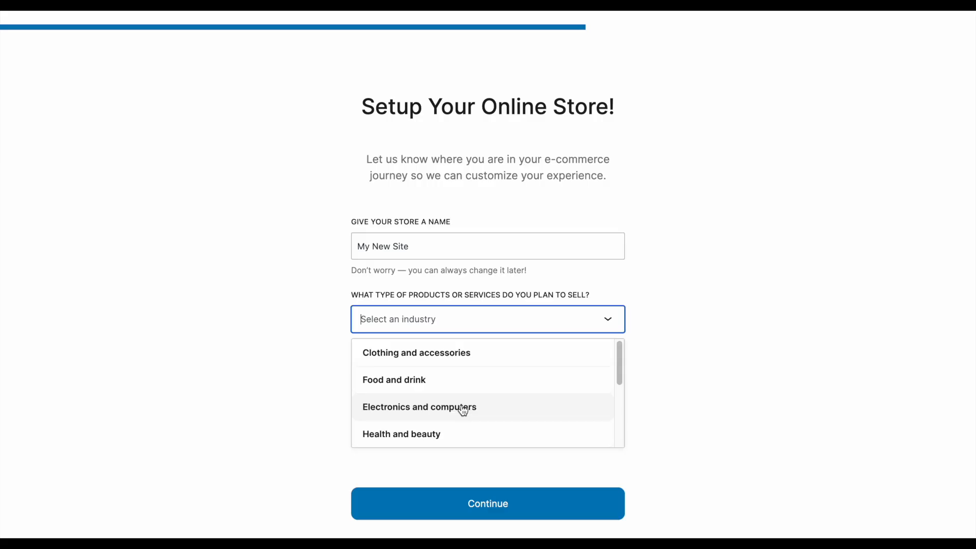
pyautogui.click(462, 407)
pyautogui.click(438, 492)
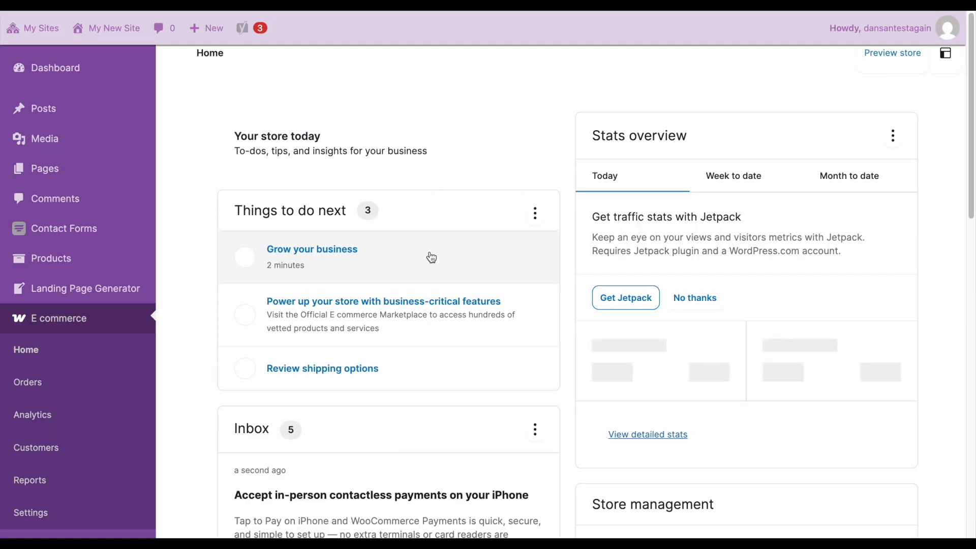
# - Look over the store's home dashboard and its e-commerce settings
pyautogui.scroll(-1, 536, 333)
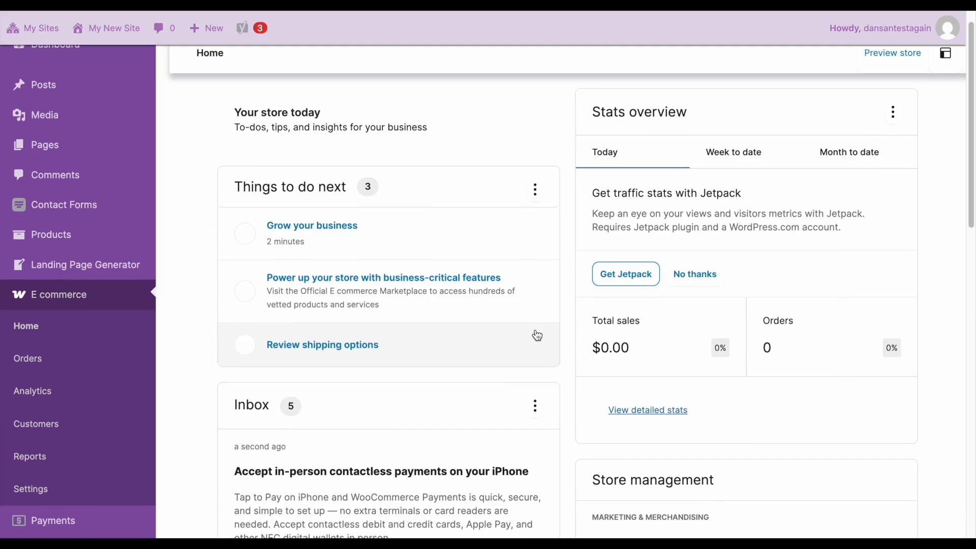
pyautogui.scroll(-7, 791, 199)
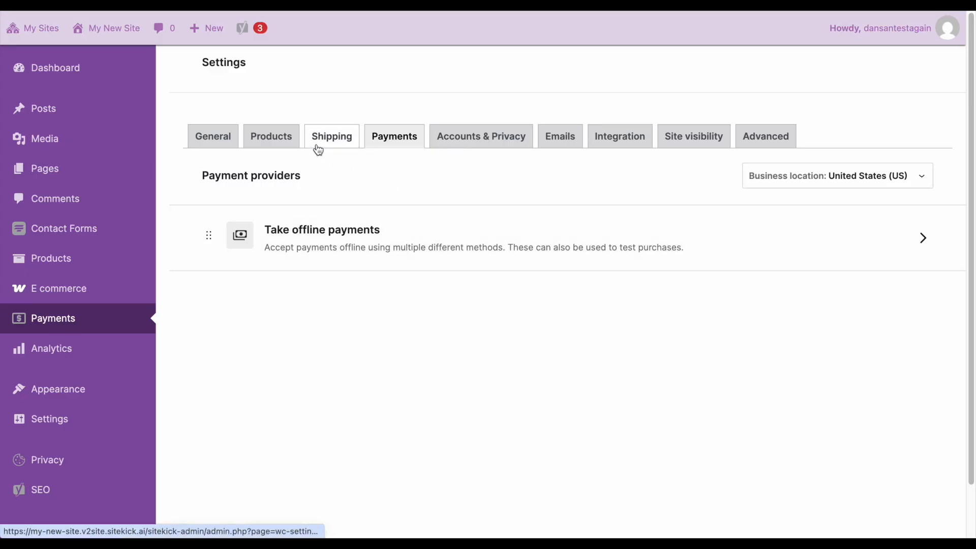
pyautogui.click(637, 145)
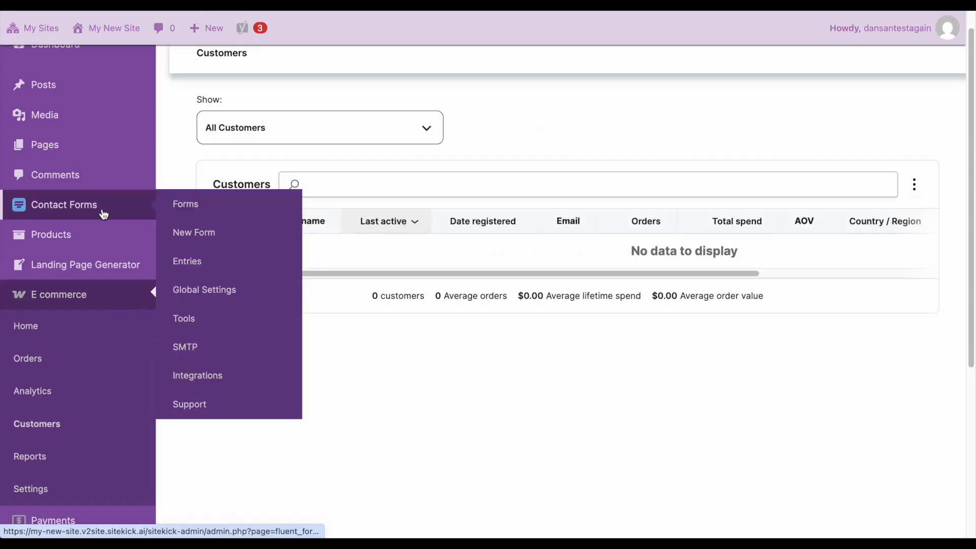
# - Open a blank new-product form and review its fields from the description down to the SEO settings
pyautogui.moveTo(104, 238)
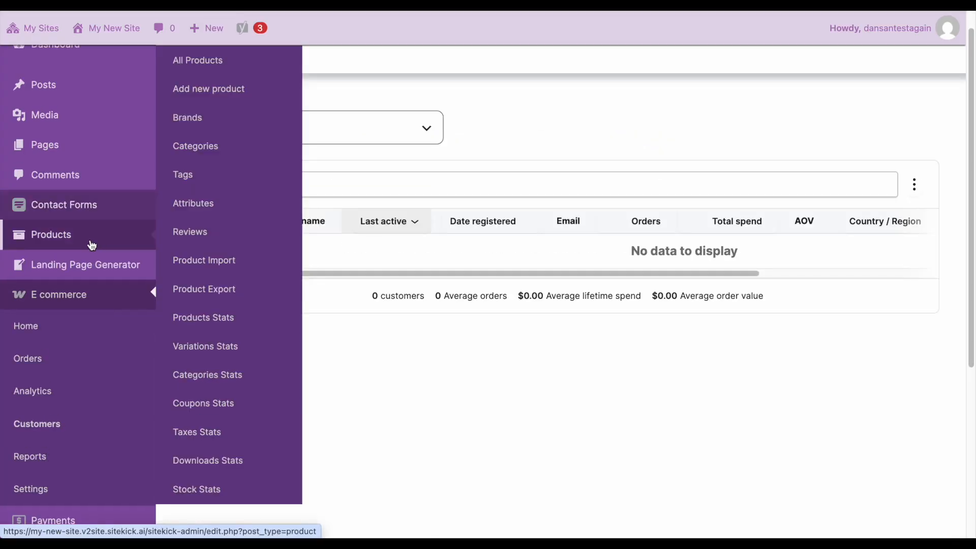
pyautogui.click(264, 99)
pyautogui.scroll(-3, 356, 235)
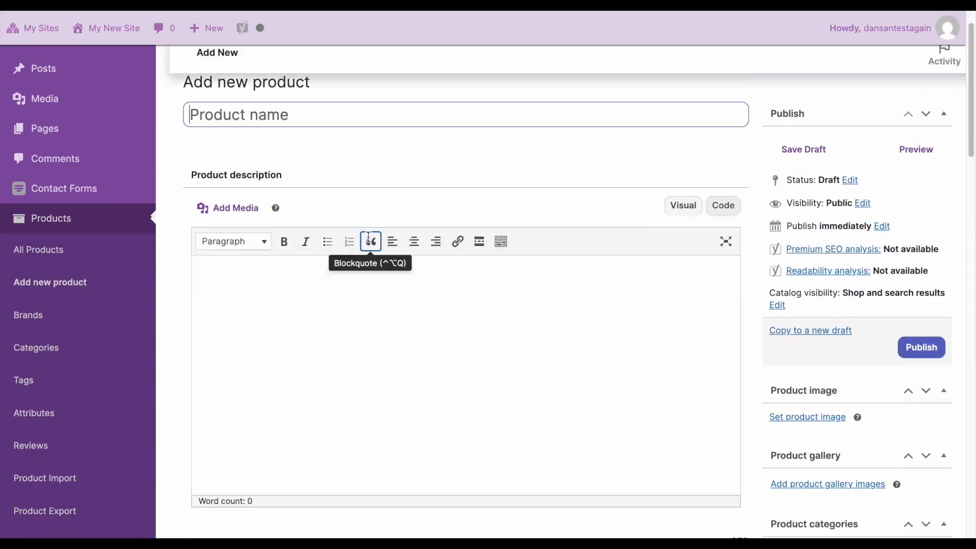
pyautogui.scroll(-10, 425, 431)
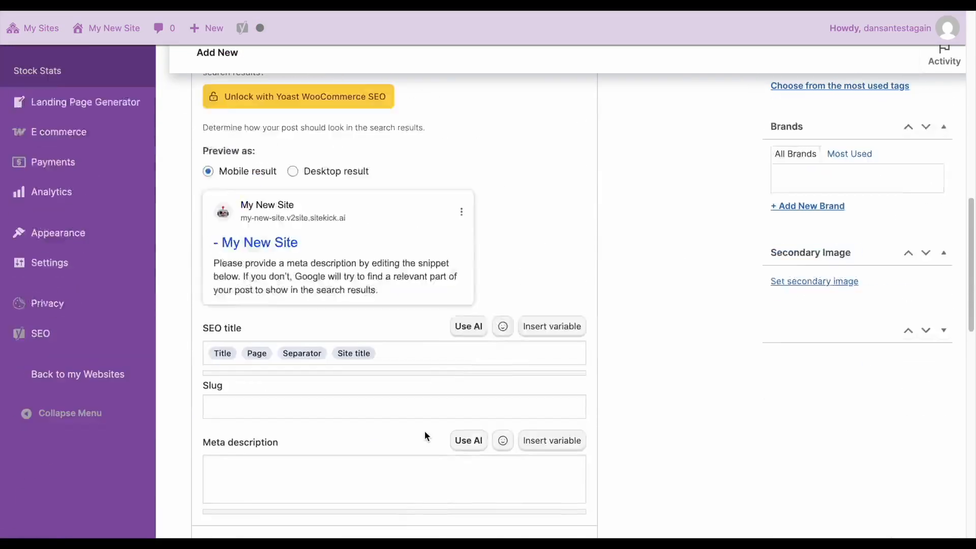
pyautogui.scroll(14, 425, 431)
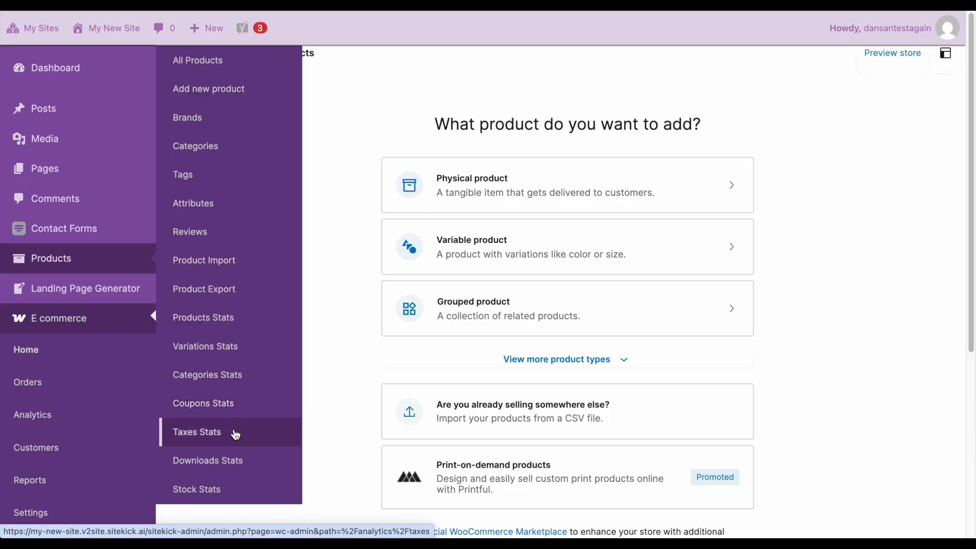
# - Open a blank form for adding a new post
pyautogui.moveTo(131, 112)
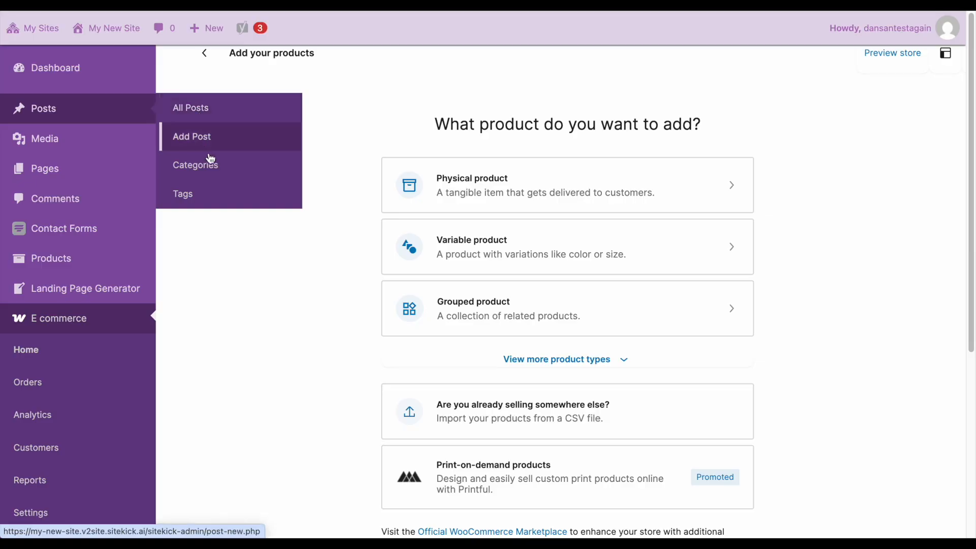
pyautogui.click(228, 135)
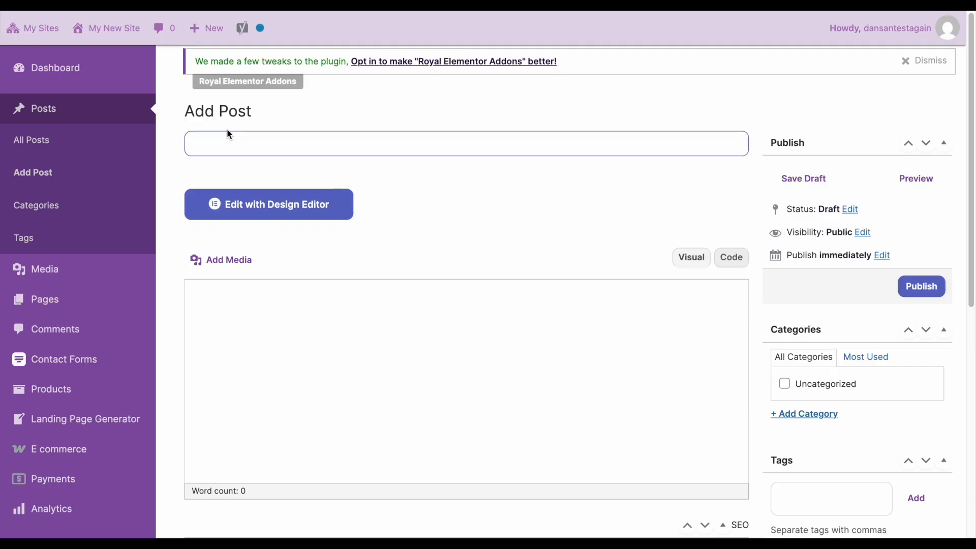
# - Review the new-post form from the title and content editor down to its SEO search appearance settings
pyautogui.scroll(-1, 402, 303)
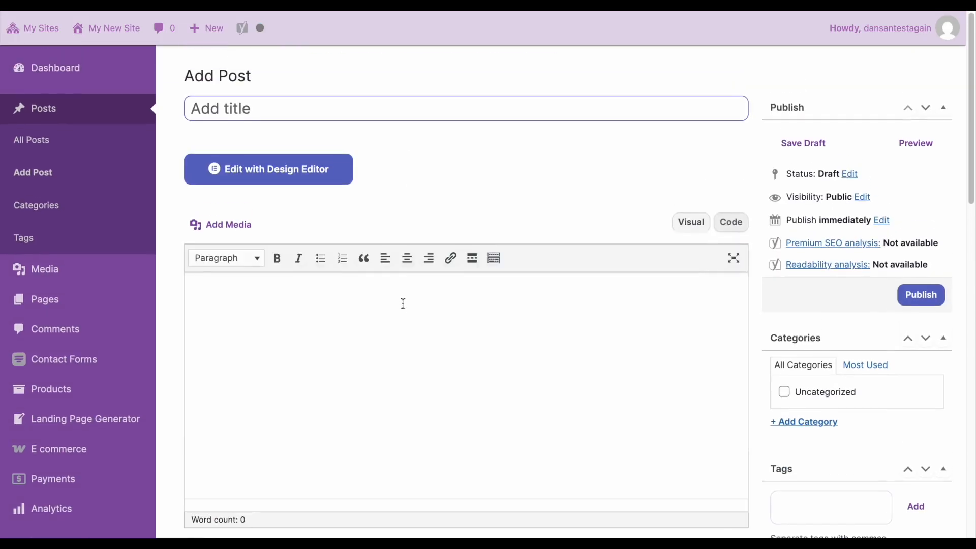
pyautogui.scroll(-3, 402, 303)
pyautogui.scroll(-8, 404, 308)
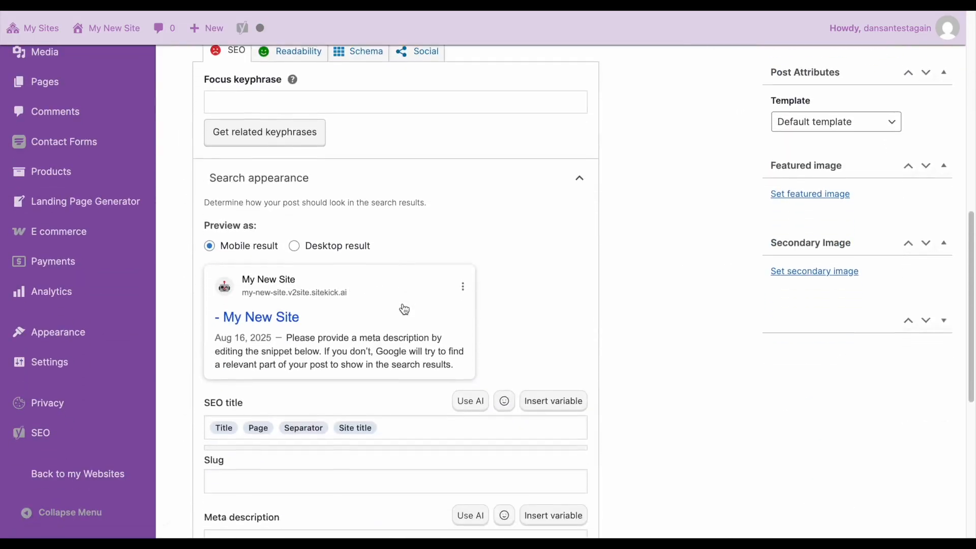
pyautogui.scroll(12, 403, 307)
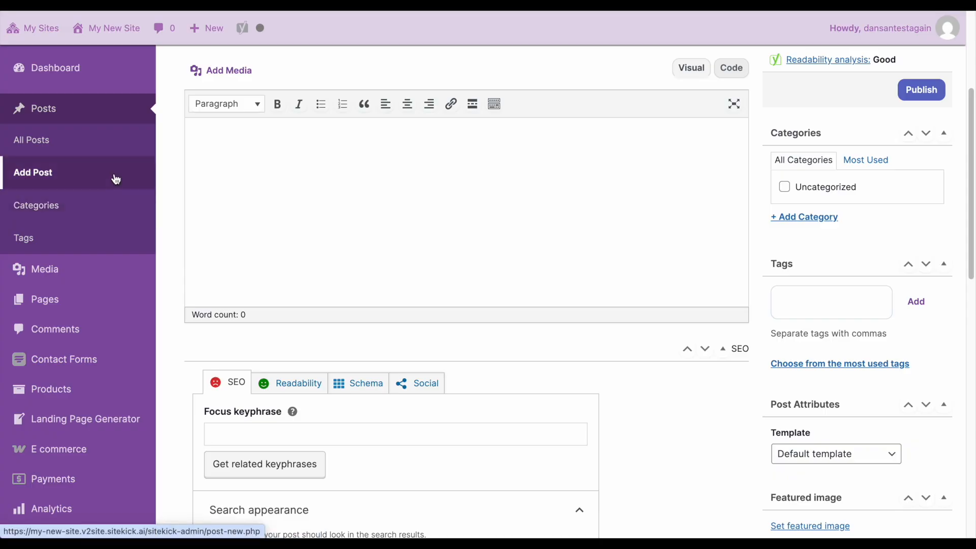
# - Look over the media library's images and media type filter, and open the page for uploading new media
pyautogui.click(85, 269)
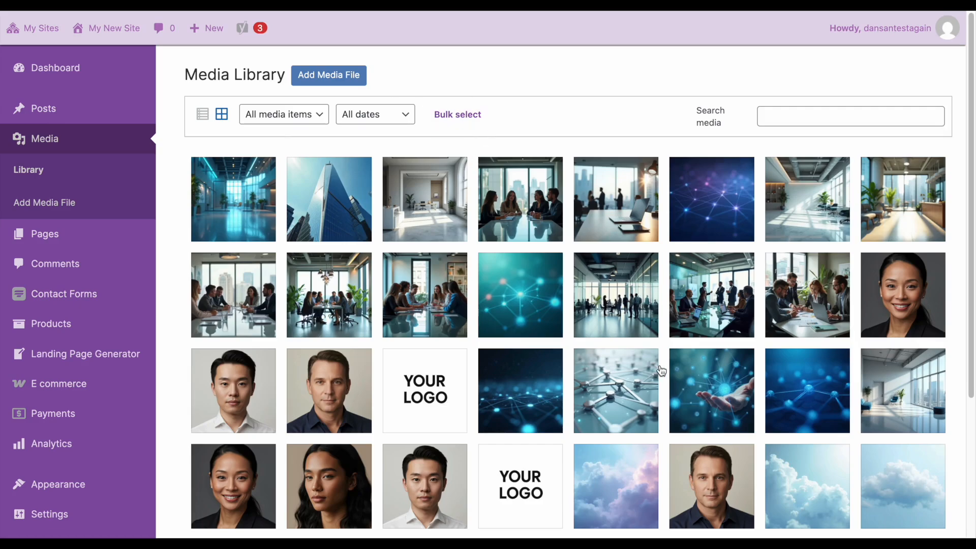
pyautogui.scroll(-3, 659, 369)
pyautogui.scroll(3, 659, 364)
pyautogui.scroll(-1, 336, 293)
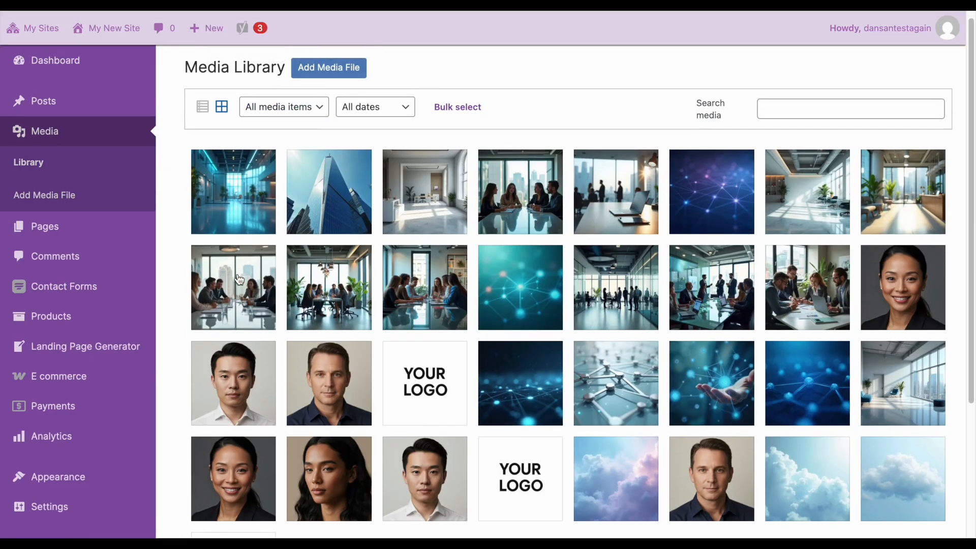
pyautogui.click(306, 112)
pyautogui.click(316, 109)
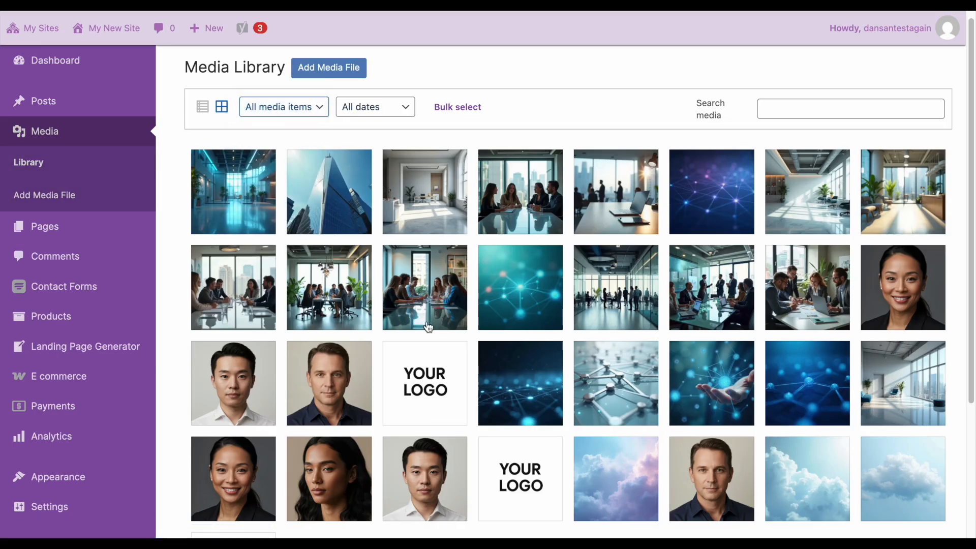
pyautogui.scroll(-1, 129, 208)
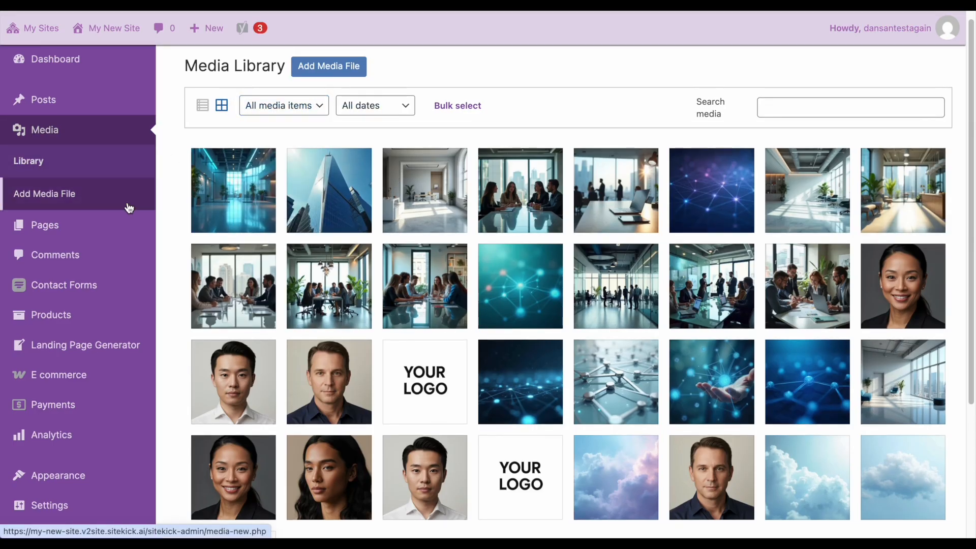
pyautogui.click(130, 209)
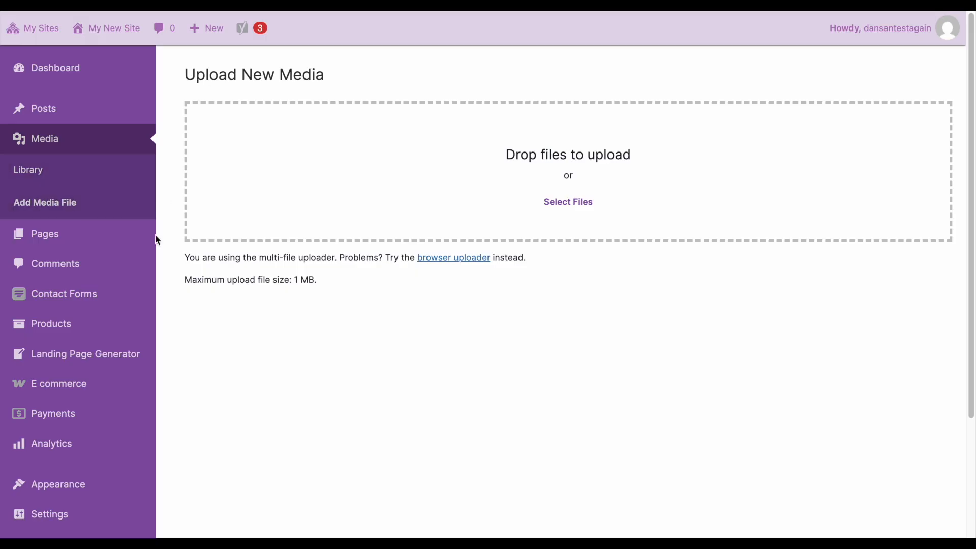
# - Open the site's comments and check the available comment type filters and bulk actions
pyautogui.moveTo(105, 237)
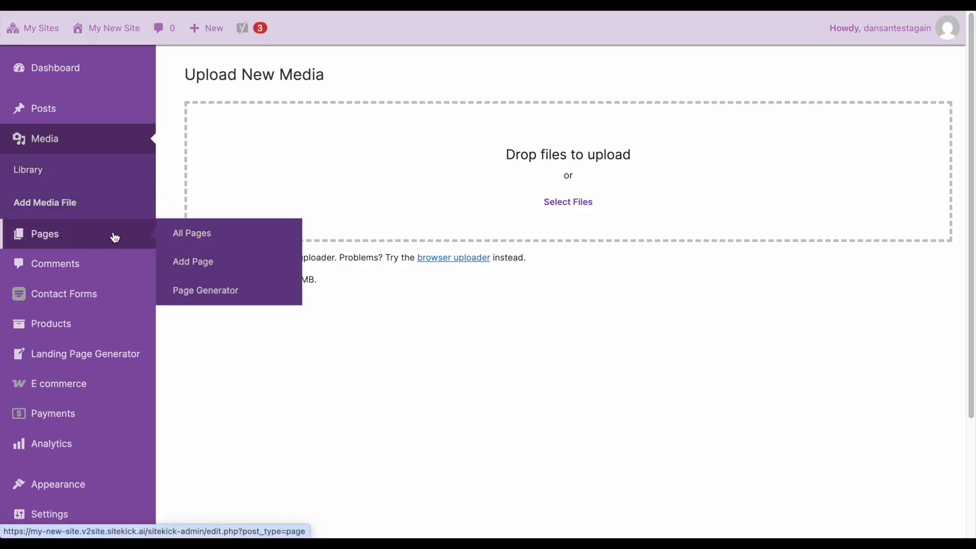
pyautogui.click(118, 270)
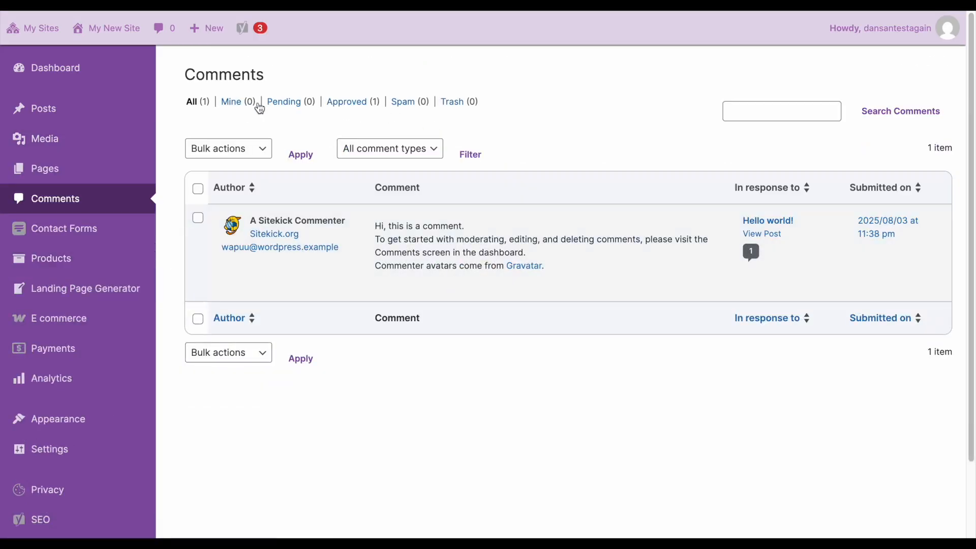
pyautogui.click(378, 149)
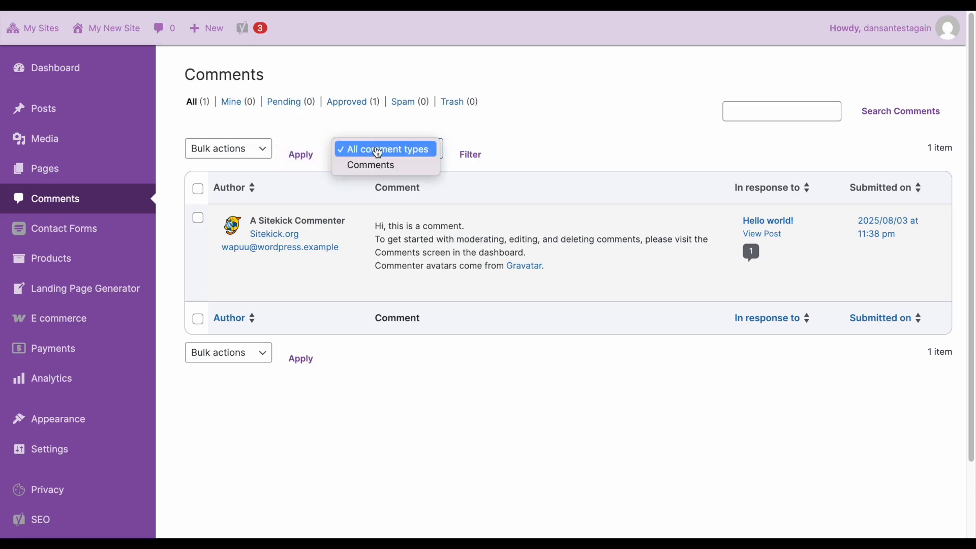
pyautogui.click(276, 137)
pyautogui.click(252, 151)
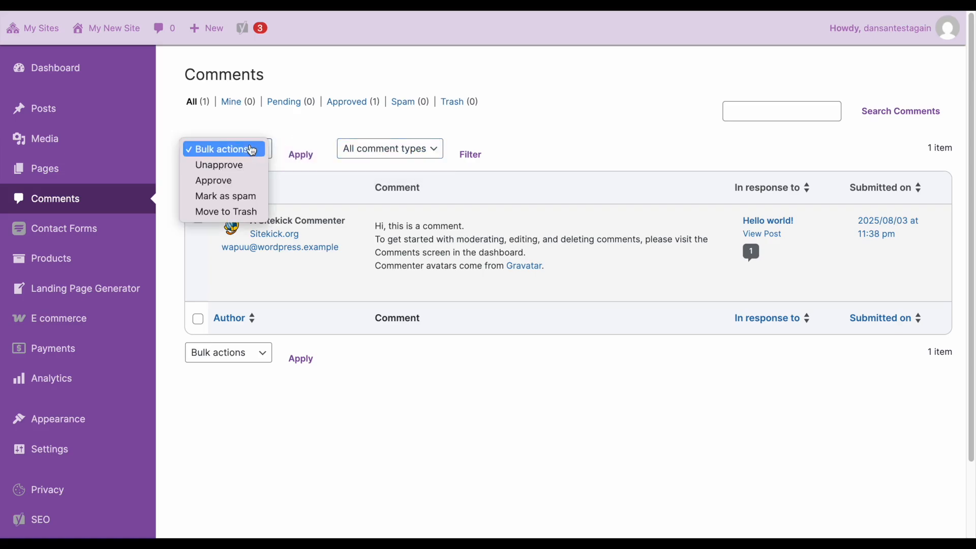
pyautogui.click(266, 136)
pyautogui.moveTo(386, 226)
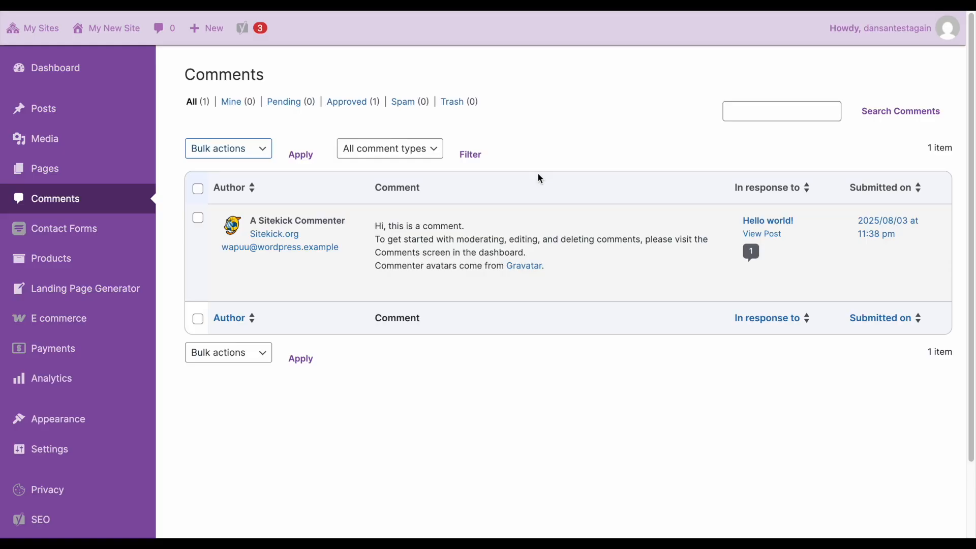
# - Open the contact forms, start a new form from a template and browse the predefined form templates
pyautogui.click(64, 229)
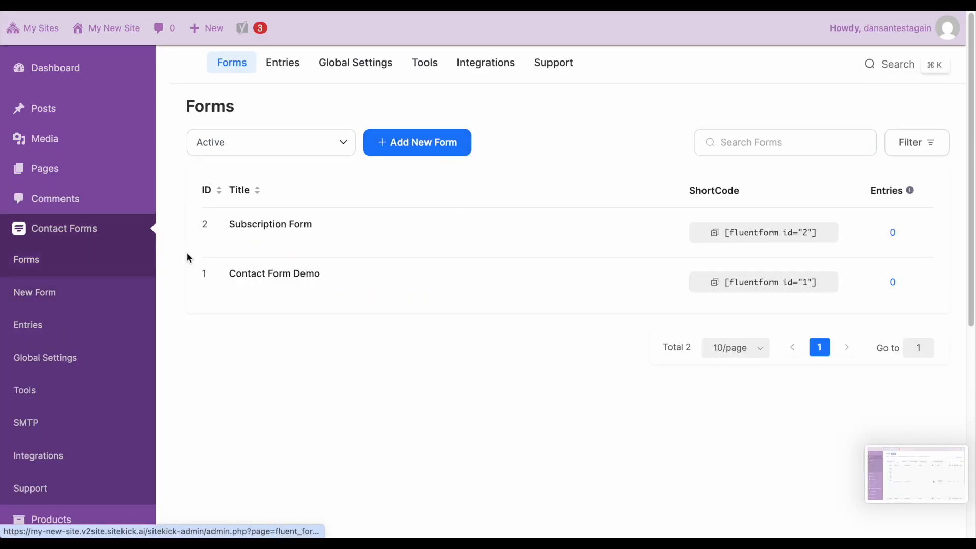
pyautogui.click(401, 153)
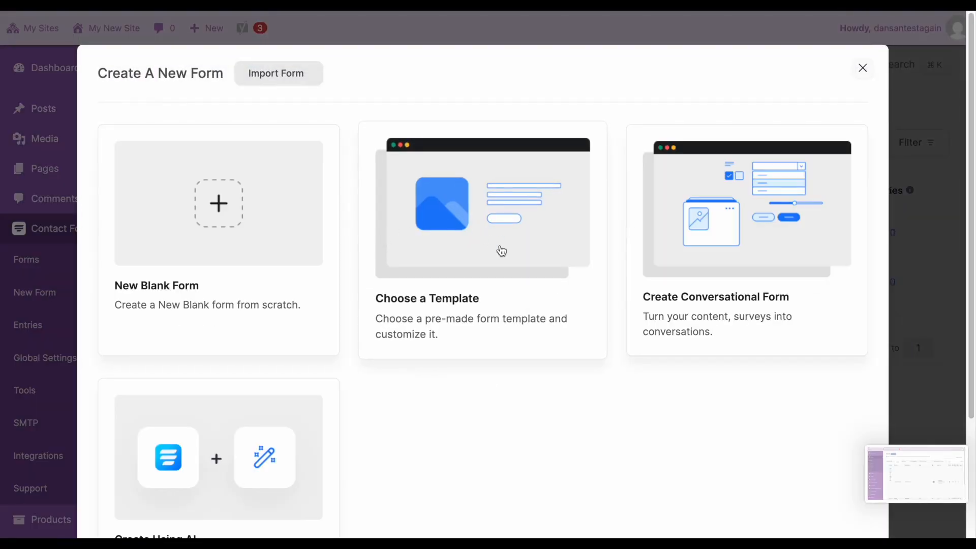
pyautogui.click(598, 254)
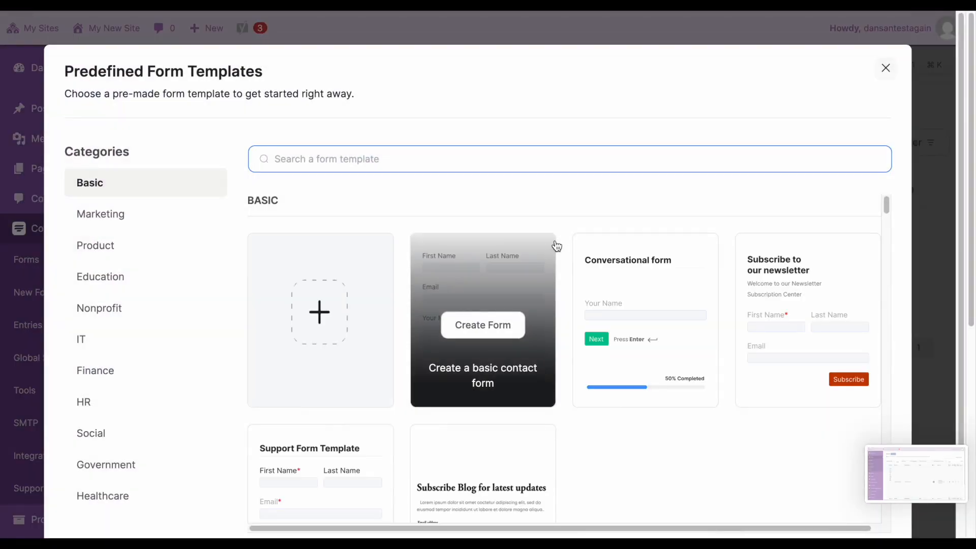
pyautogui.scroll(-1, 557, 246)
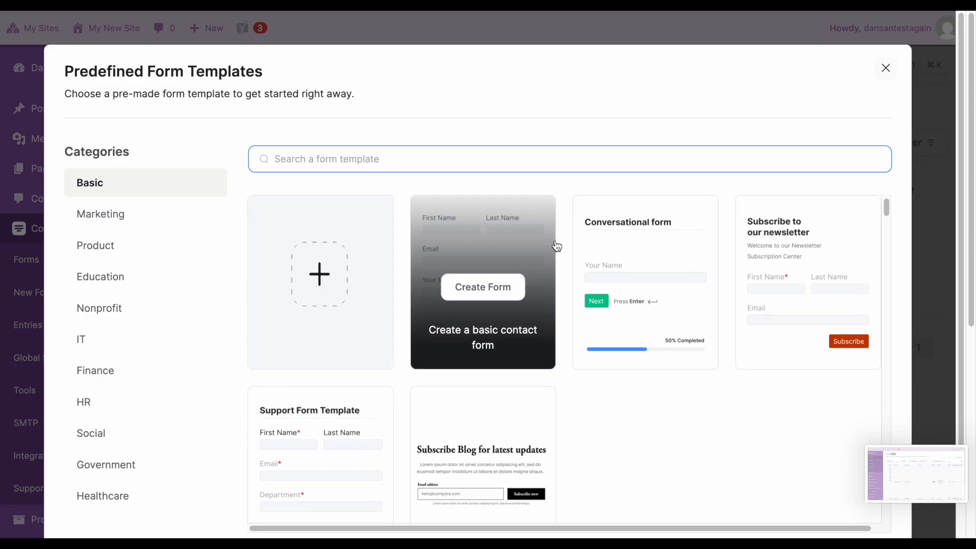
pyautogui.scroll(-3, 557, 246)
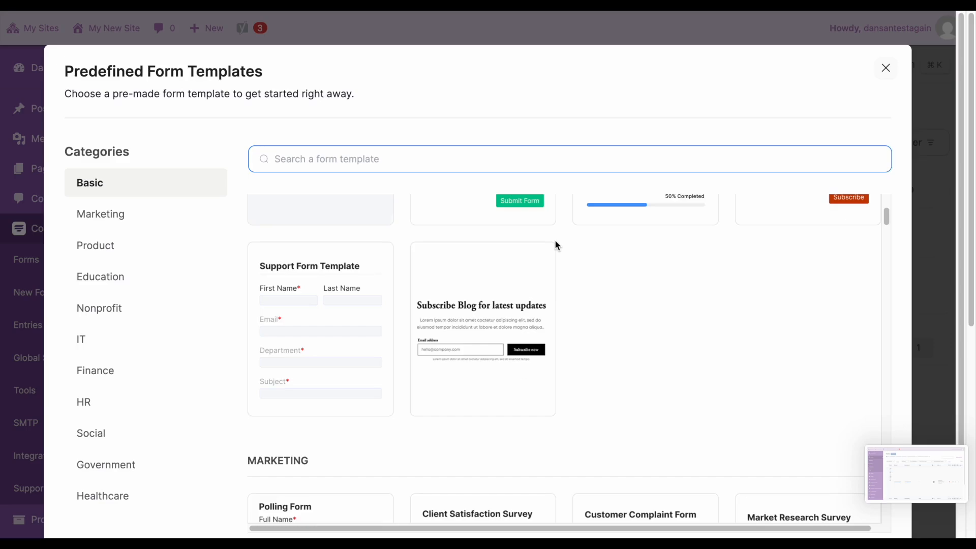
pyautogui.scroll(-5, 554, 239)
pyautogui.scroll(9, 490, 355)
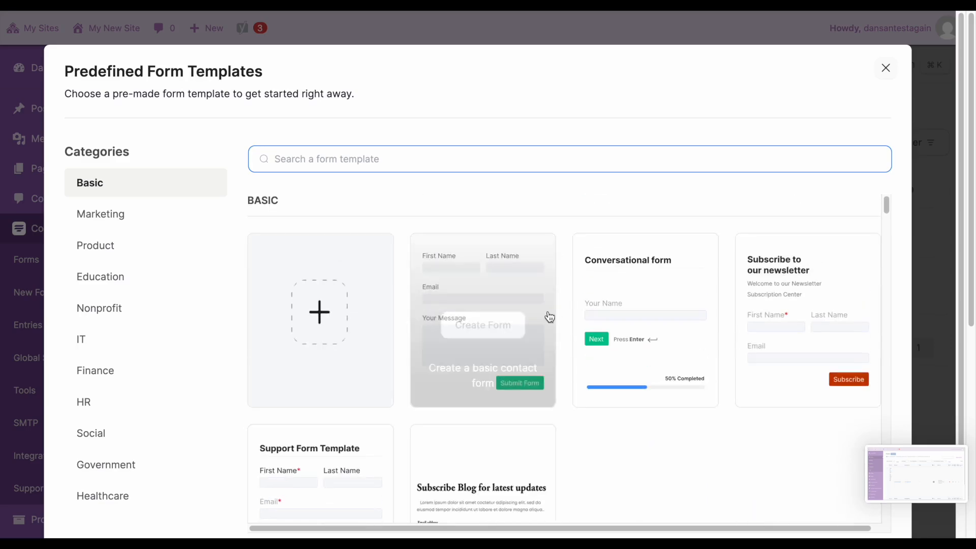
pyautogui.click(743, 357)
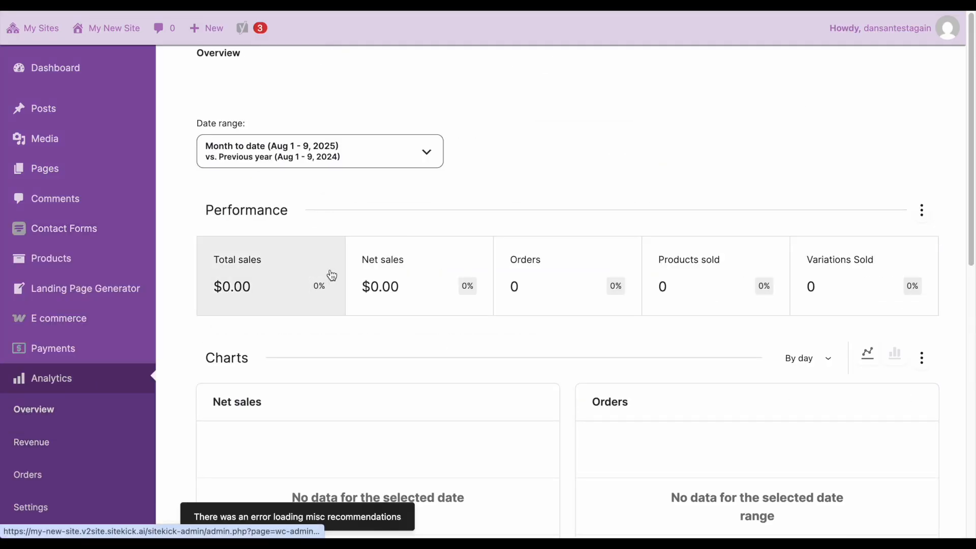
# - Look over the analytics overview, and review the basic and advanced settings for Google Analytics
pyautogui.scroll(-2, 332, 275)
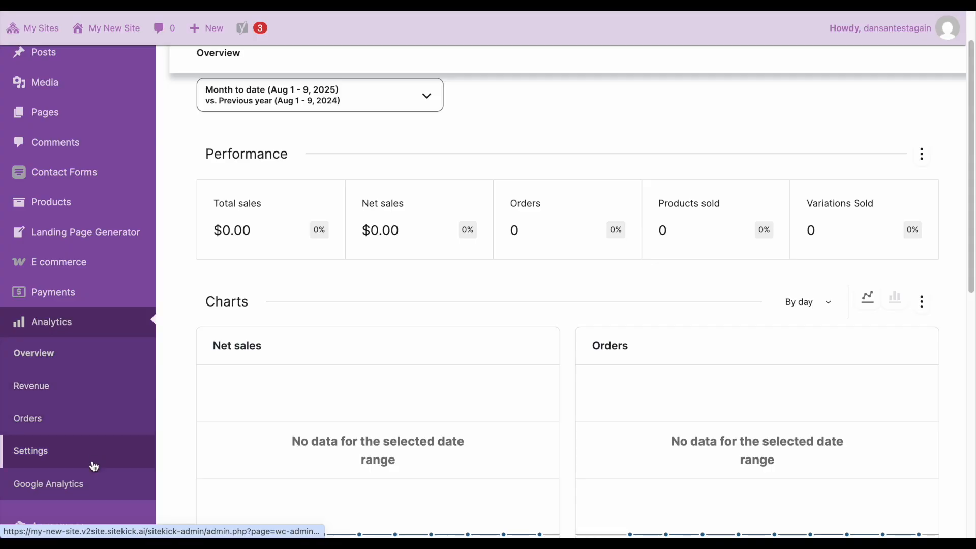
pyautogui.click(100, 491)
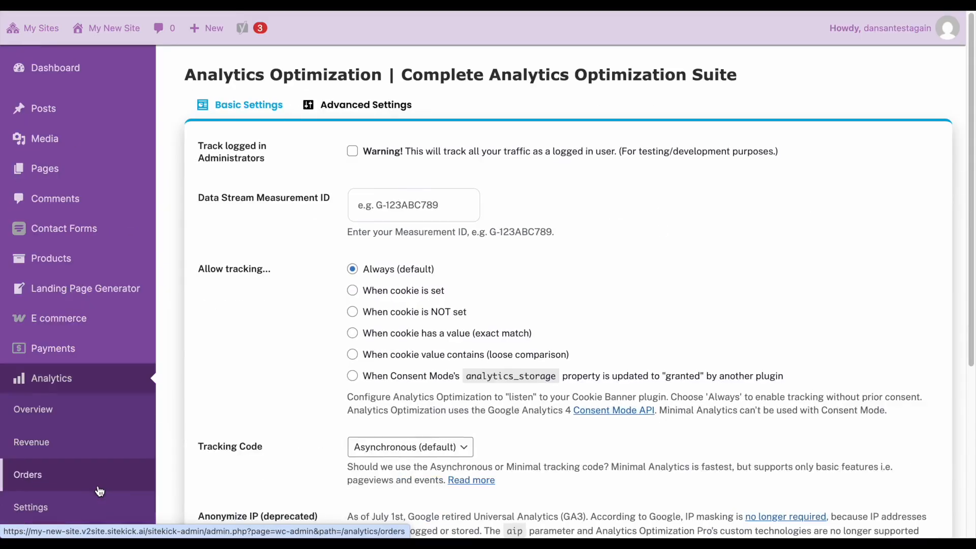
pyautogui.scroll(-1, 352, 342)
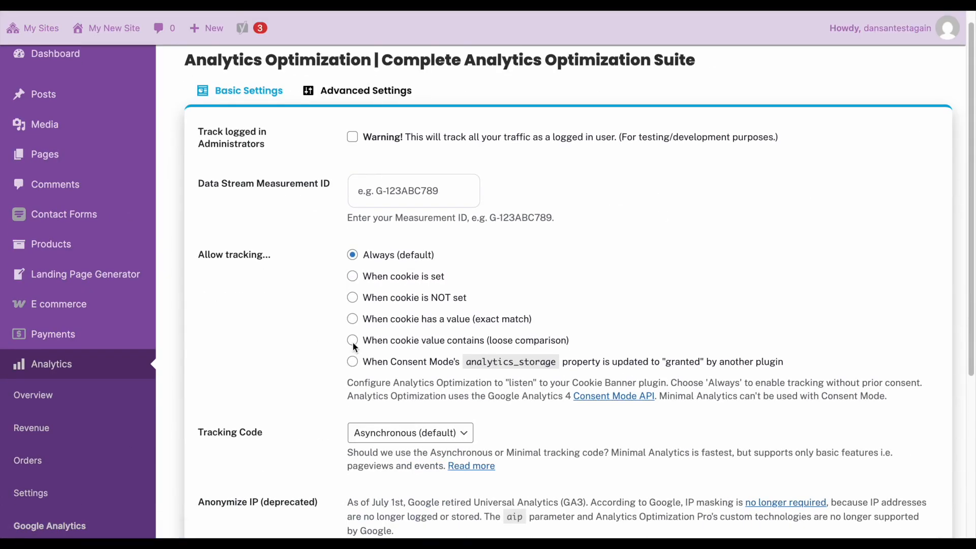
pyautogui.scroll(-1, 381, 290)
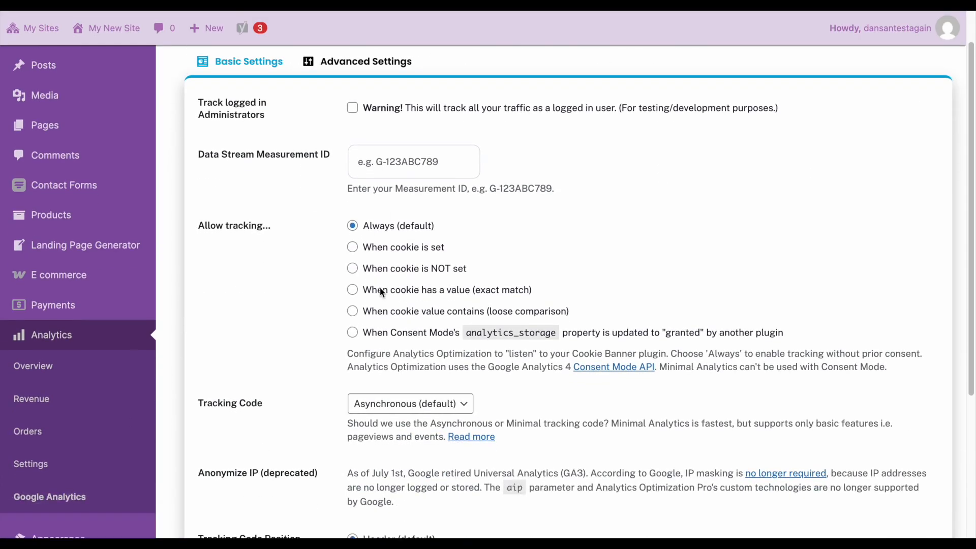
pyautogui.click(379, 160)
pyautogui.scroll(-1, 379, 160)
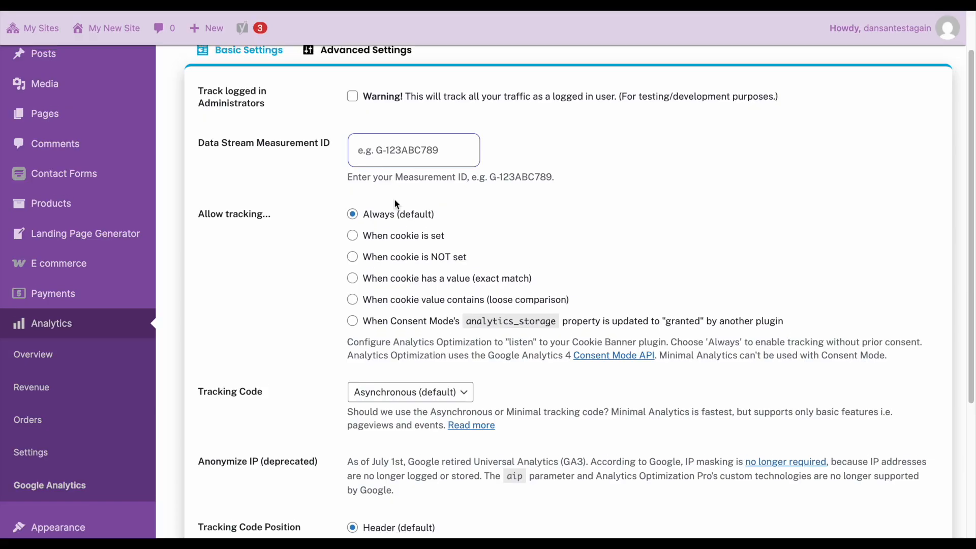
pyautogui.scroll(-3, 395, 198)
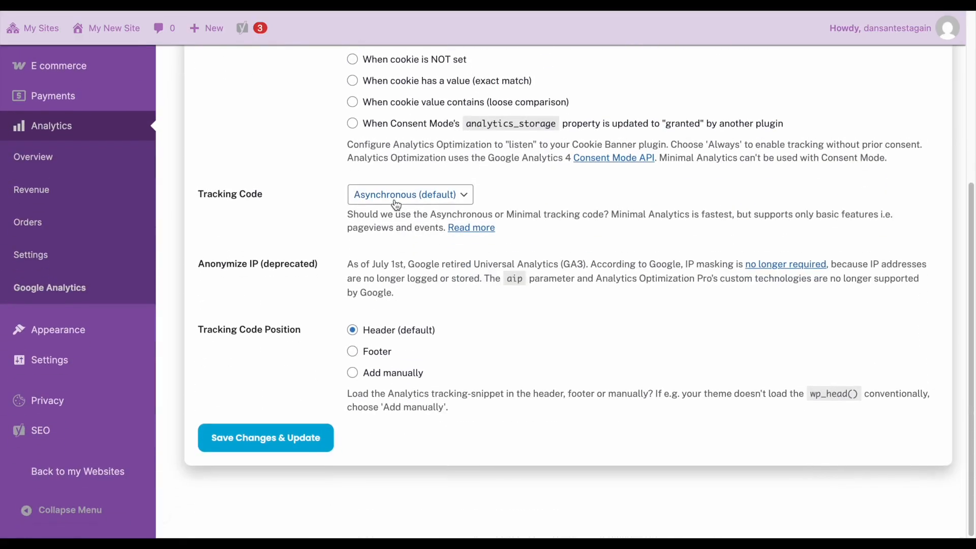
pyautogui.scroll(5, 394, 199)
pyautogui.scroll(-1, 394, 199)
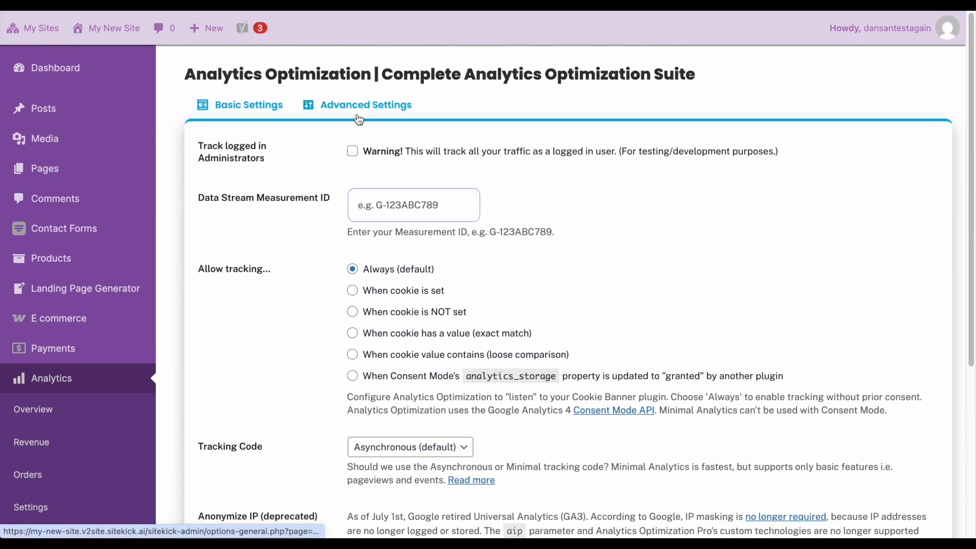
pyautogui.click(359, 108)
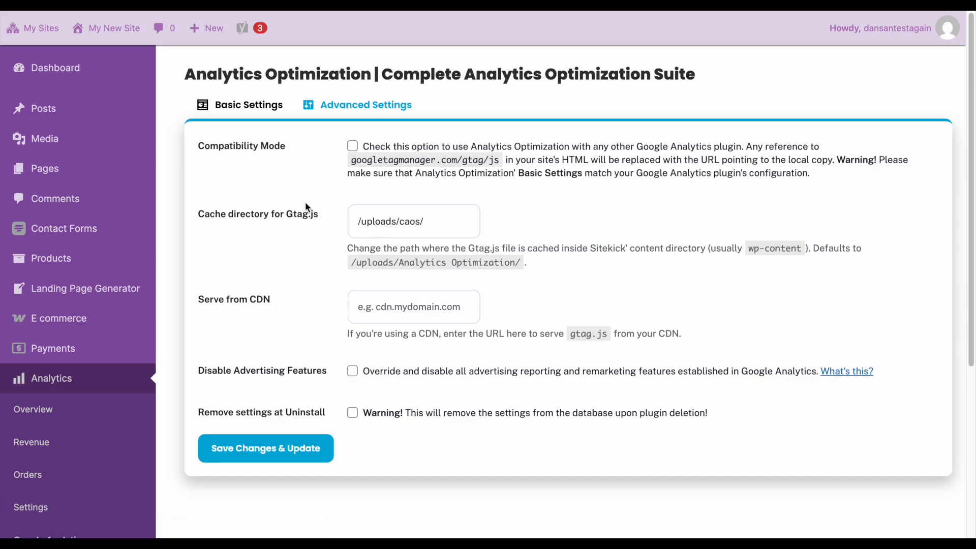
pyautogui.click(254, 112)
# - Open the privacy settings and review the cookie compliance integration, notice message, button text, consent and script blocking options
pyautogui.scroll(-2, 309, 280)
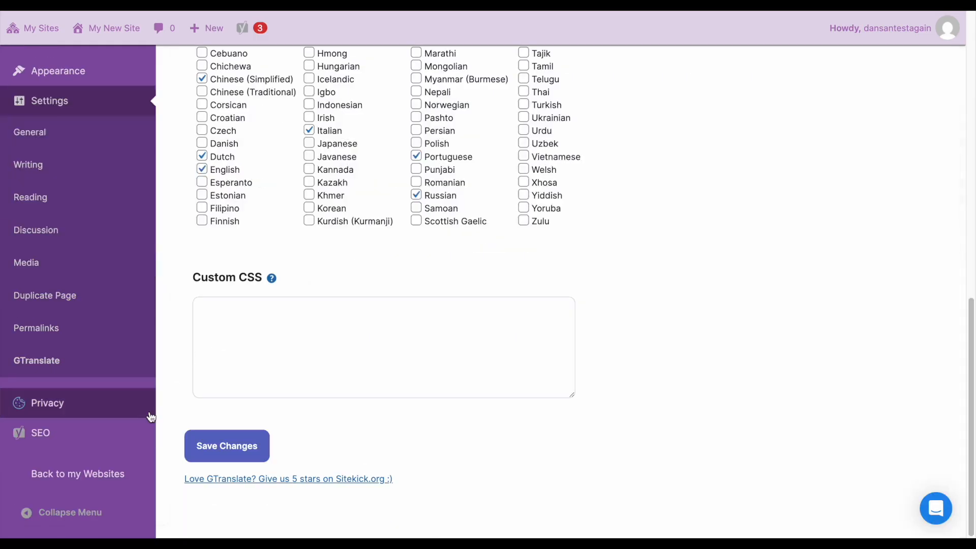
pyautogui.click(68, 408)
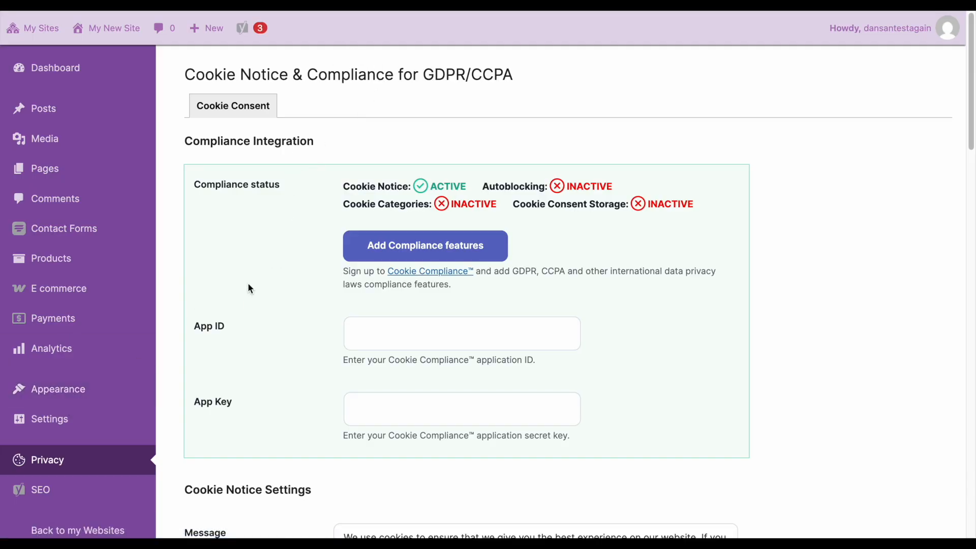
pyautogui.scroll(-1, 248, 284)
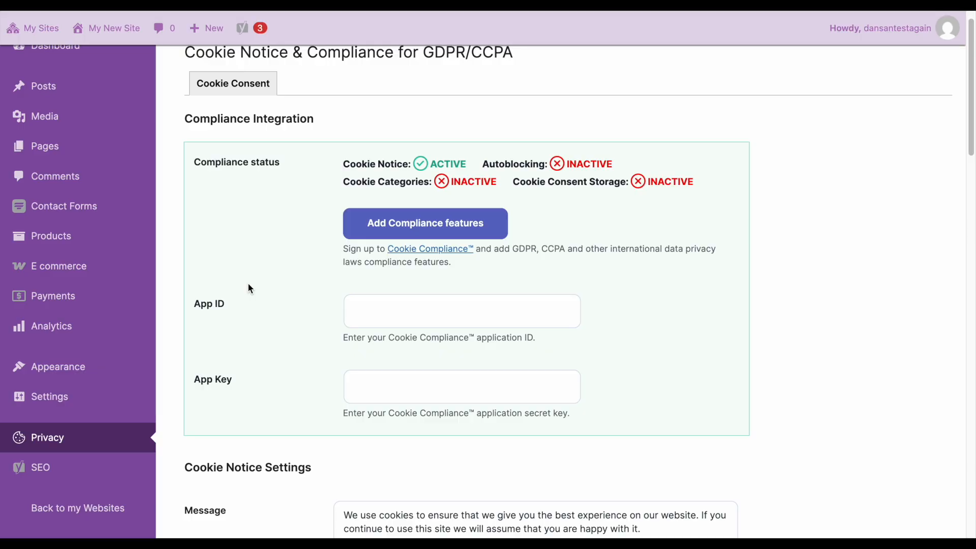
pyautogui.scroll(-1, 248, 286)
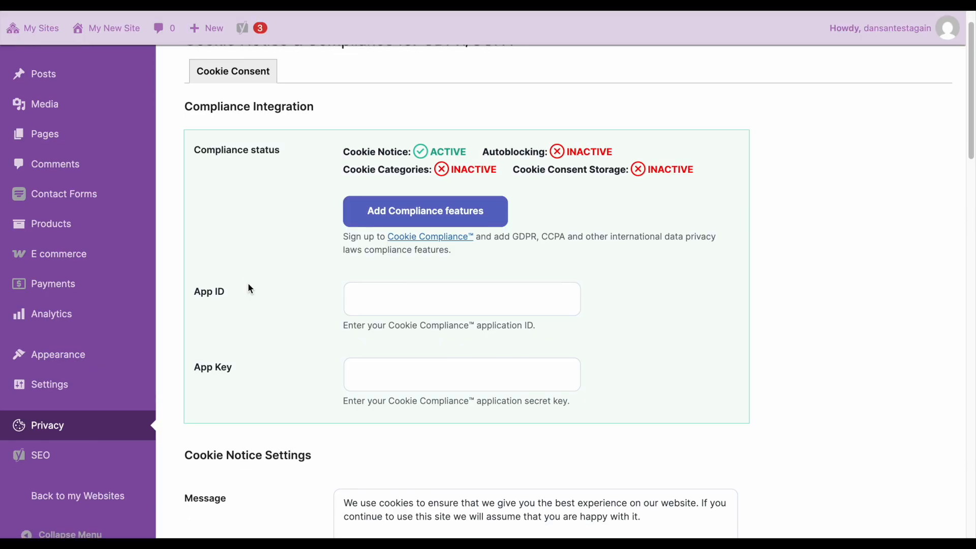
pyautogui.scroll(-1, 249, 285)
pyautogui.scroll(-2, 248, 284)
pyautogui.scroll(-4, 601, 453)
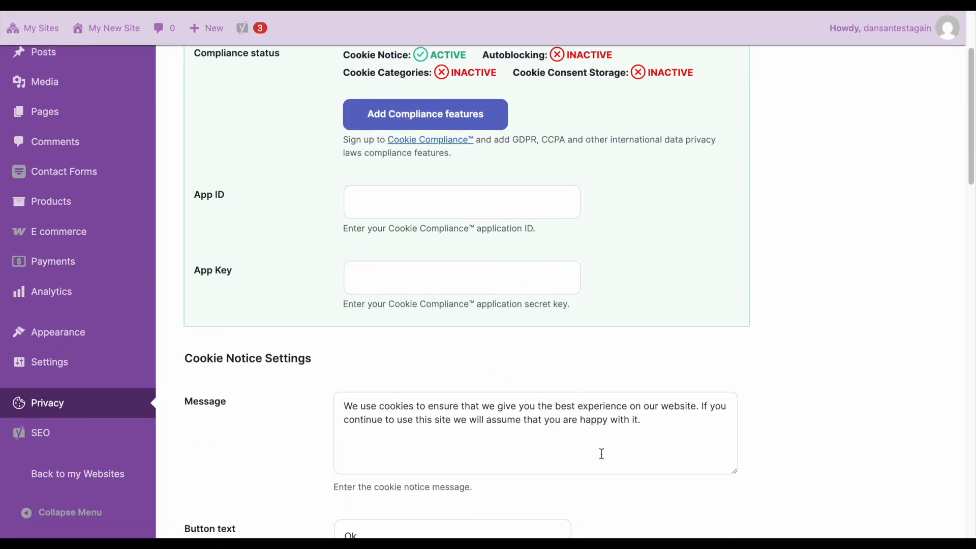
pyautogui.scroll(-7, 602, 457)
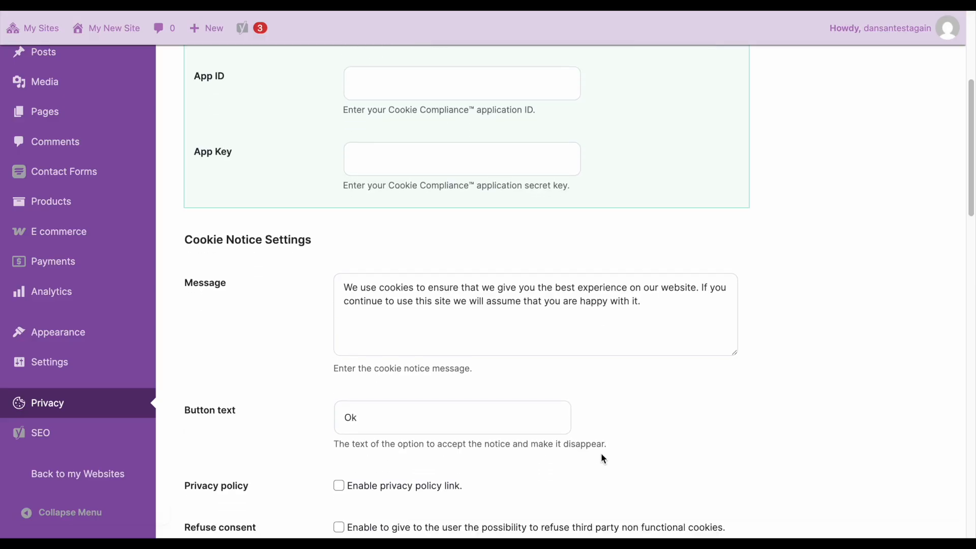
pyautogui.scroll(-11, 602, 456)
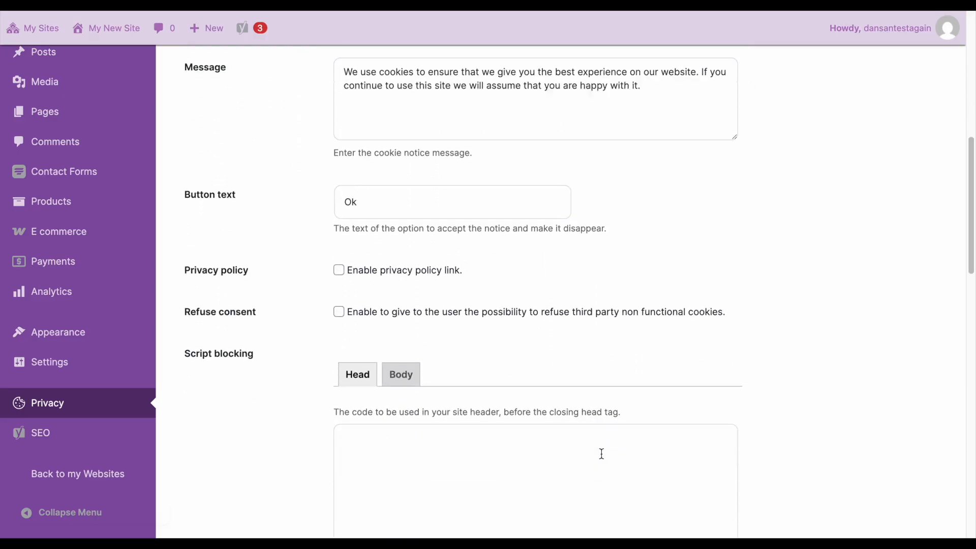
# - Review the remaining cookie notice settings, including script blocking, reloading, acceptance triggers, cookie expiry, conditional display and script placement
pyautogui.scroll(-10, 601, 453)
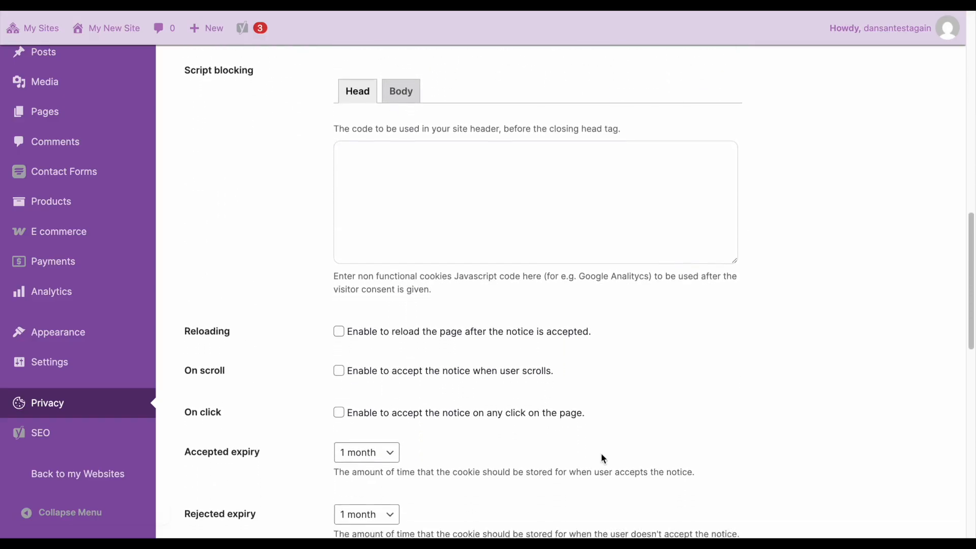
pyautogui.scroll(20, 600, 453)
pyautogui.scroll(11, 601, 452)
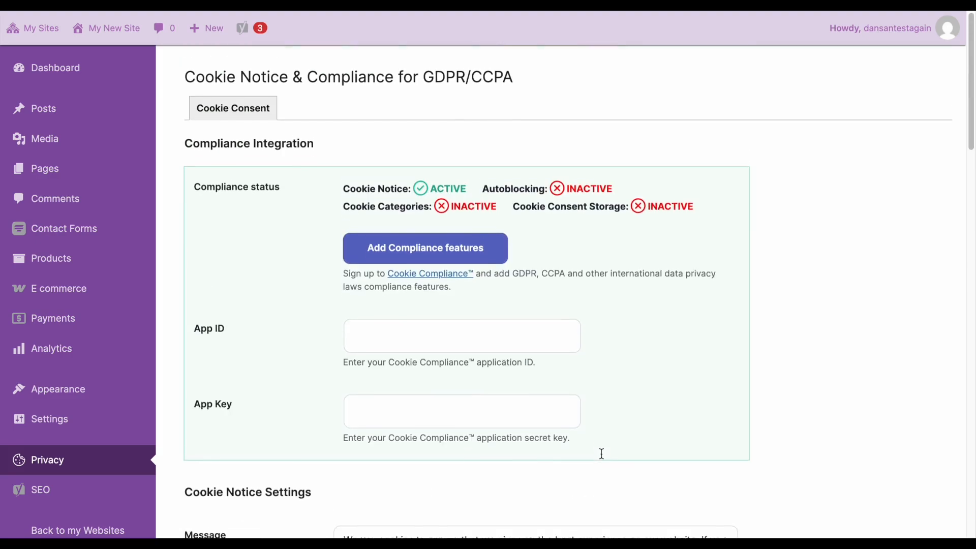
pyautogui.scroll(-10, 589, 366)
pyautogui.scroll(-20, 588, 366)
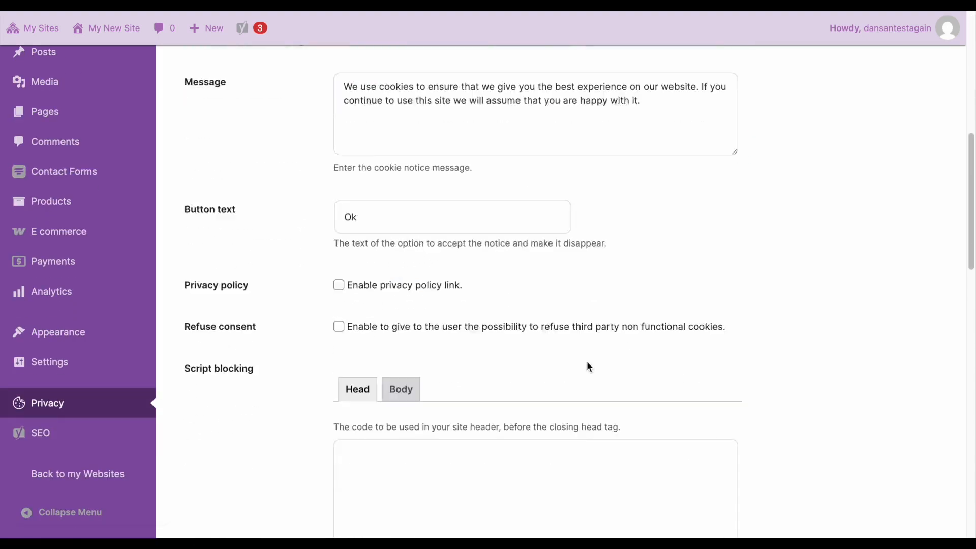
pyautogui.scroll(-15, 587, 362)
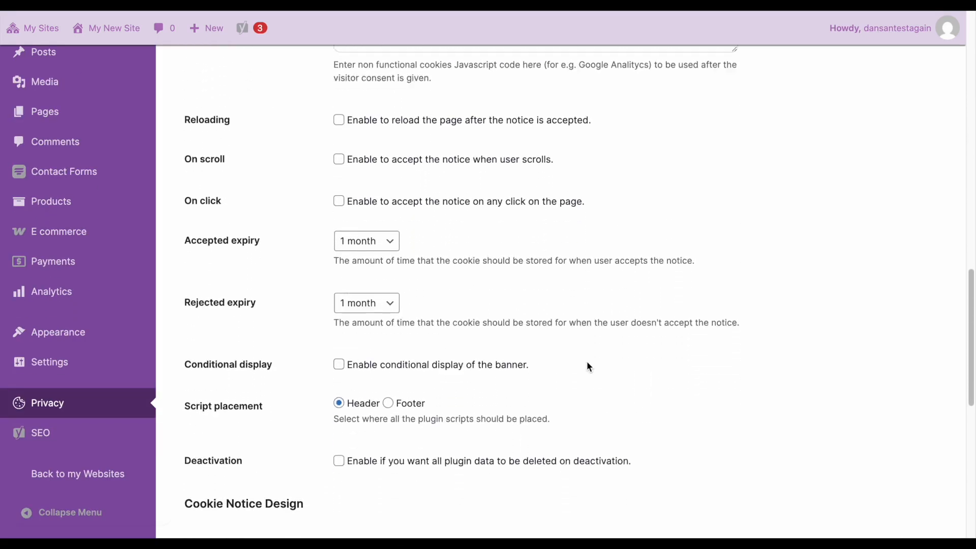
pyautogui.scroll(-4, 588, 366)
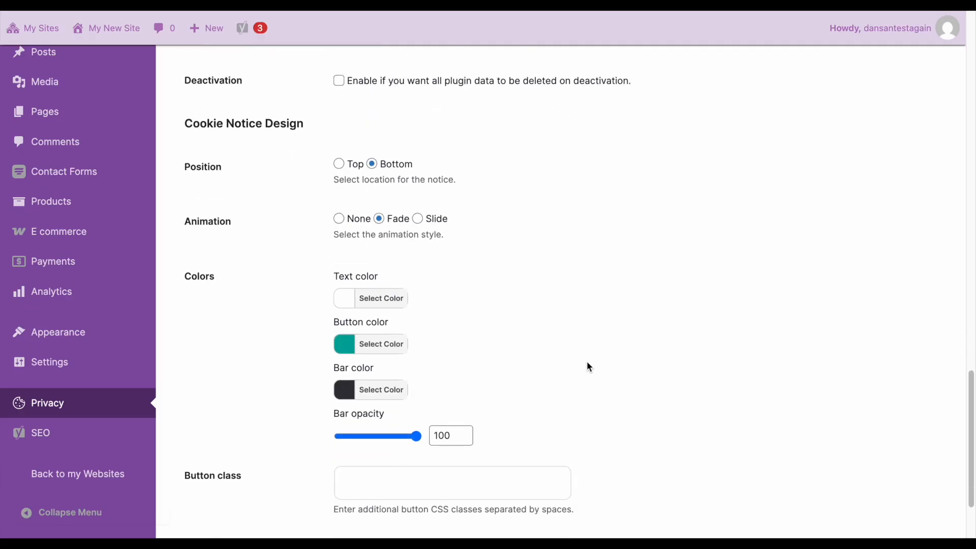
pyautogui.scroll(7, 588, 366)
pyautogui.scroll(20, 588, 366)
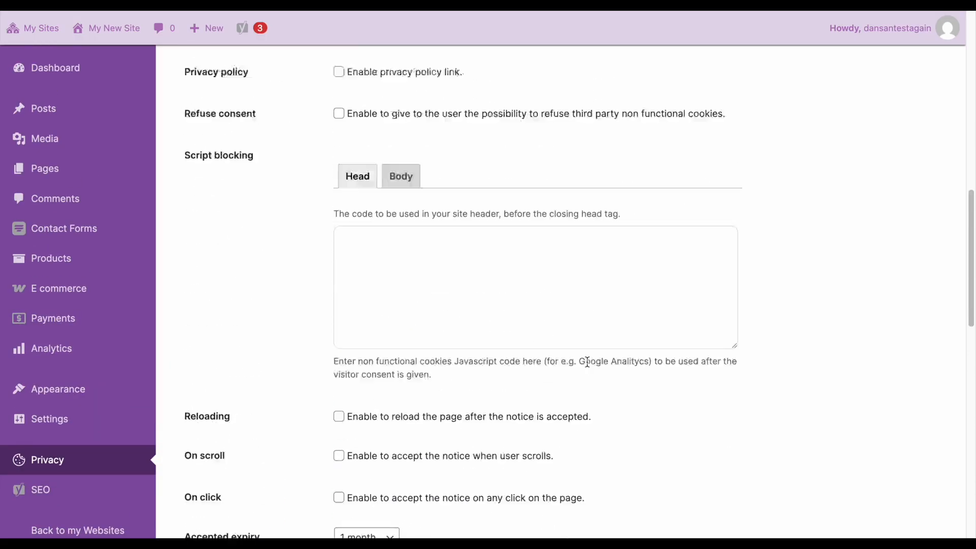
pyautogui.scroll(1, 587, 366)
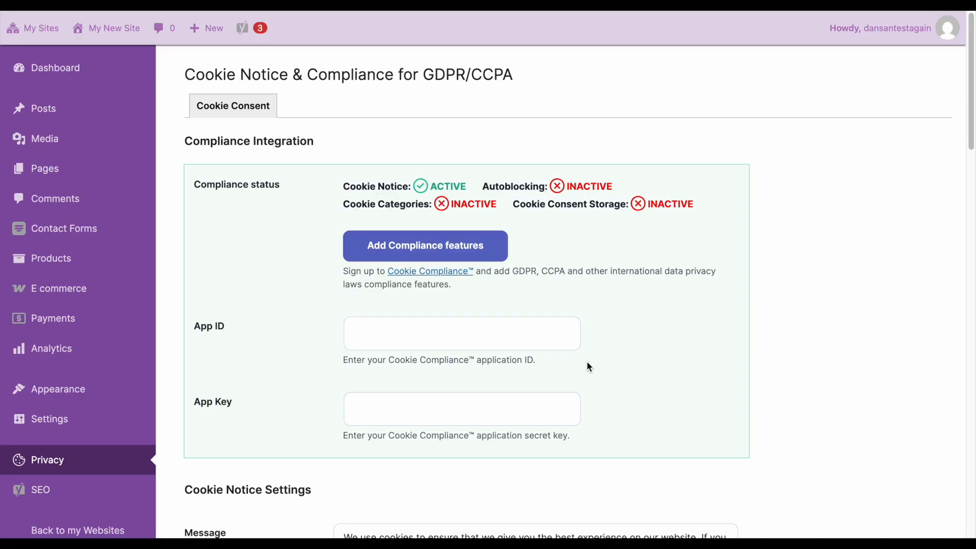
# - Examine the cookie notice message text and the notice design options for position, animation, colors, bar opacity and button class
pyautogui.scroll(-6, 588, 362)
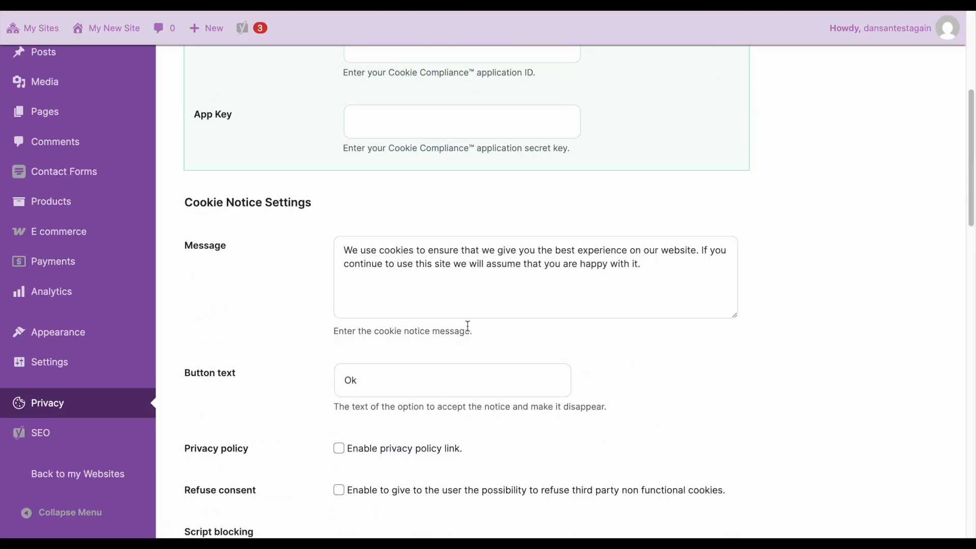
pyautogui.moveTo(640, 269); pyautogui.dragTo(419, 250)
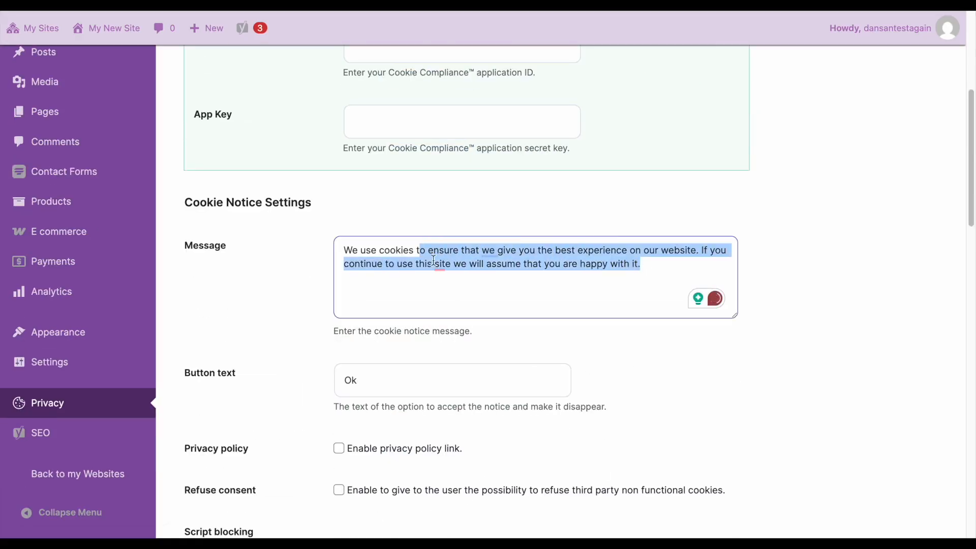
pyautogui.click(791, 361)
pyautogui.scroll(-4, 794, 367)
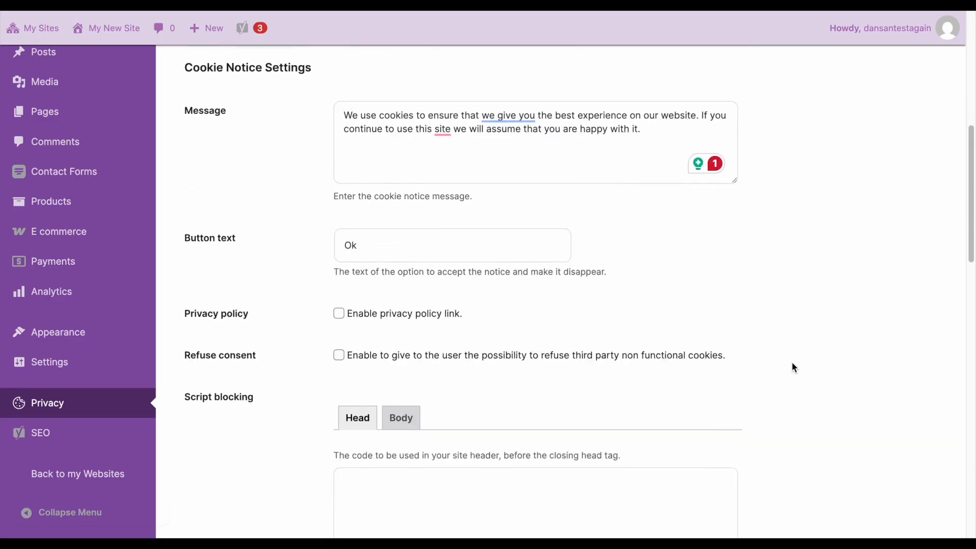
pyautogui.scroll(-4, 521, 278)
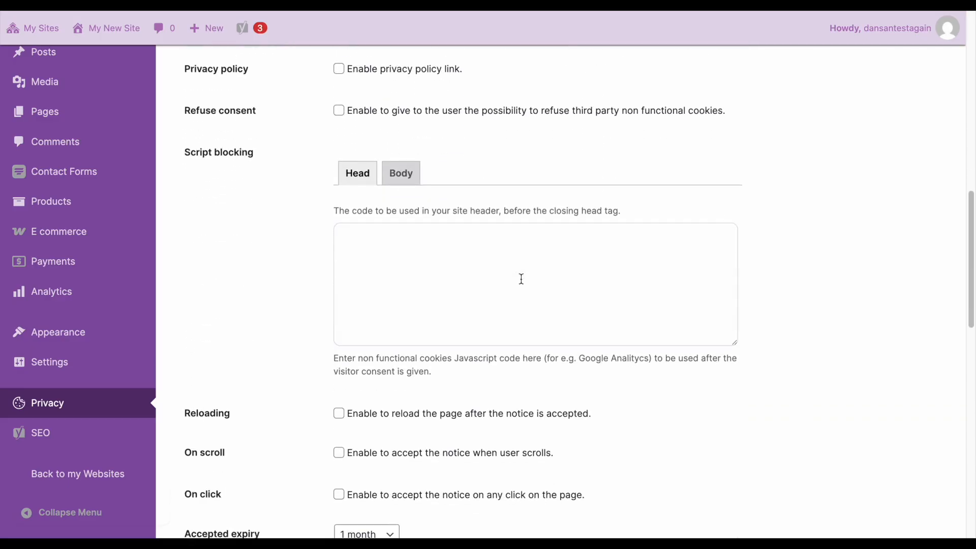
pyautogui.scroll(-13, 522, 278)
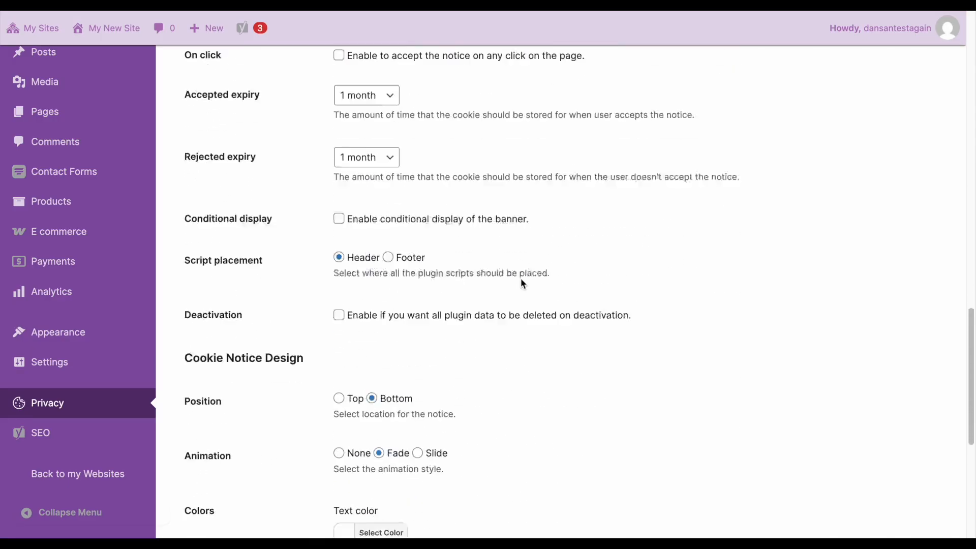
pyautogui.scroll(-3, 523, 283)
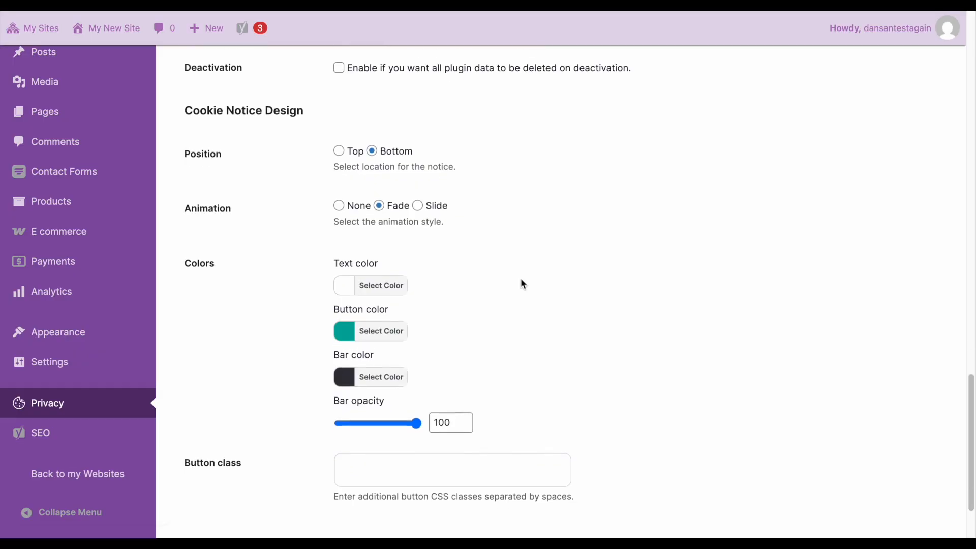
pyautogui.scroll(-1, 522, 279)
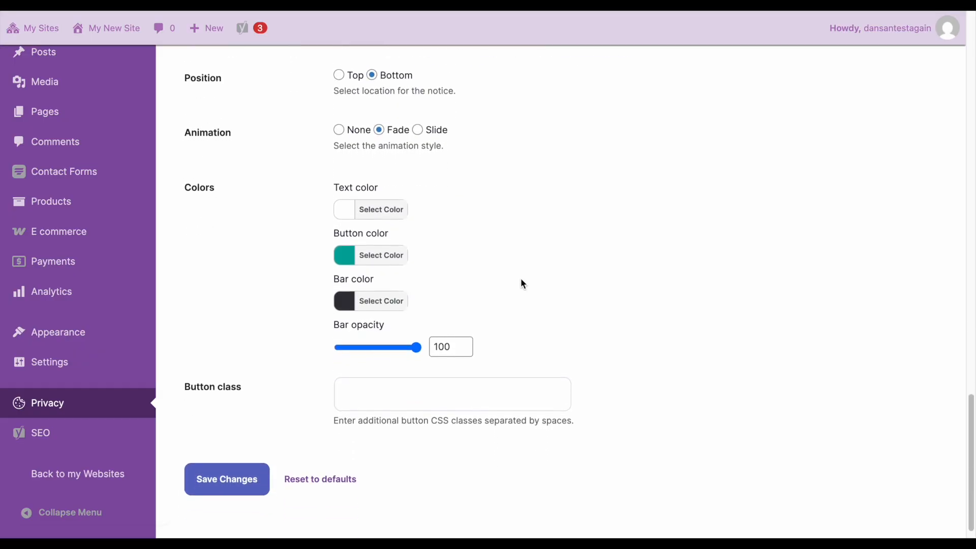
pyautogui.scroll(-2, 487, 273)
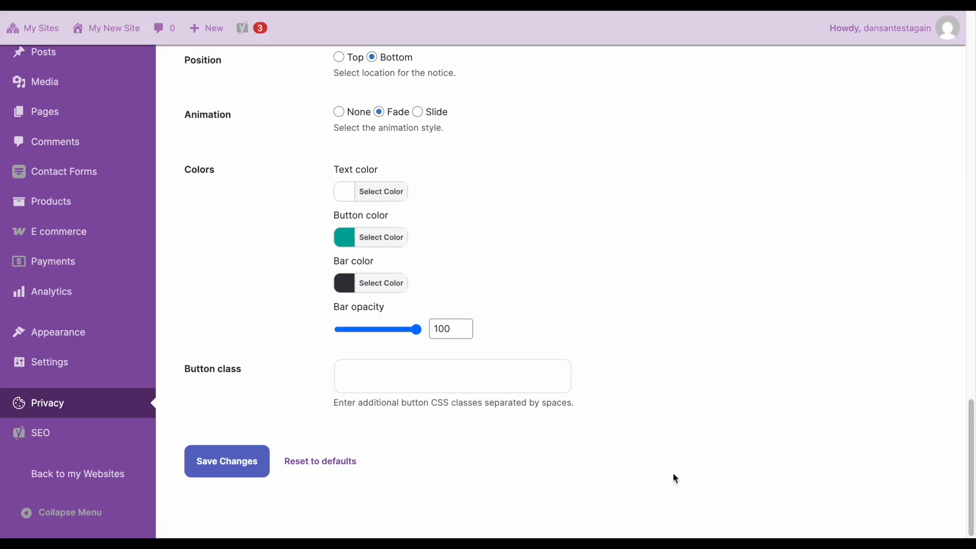
# - Open the SEO dashboard and look over the SEO and readability scores for posts
pyautogui.moveTo(83, 438)
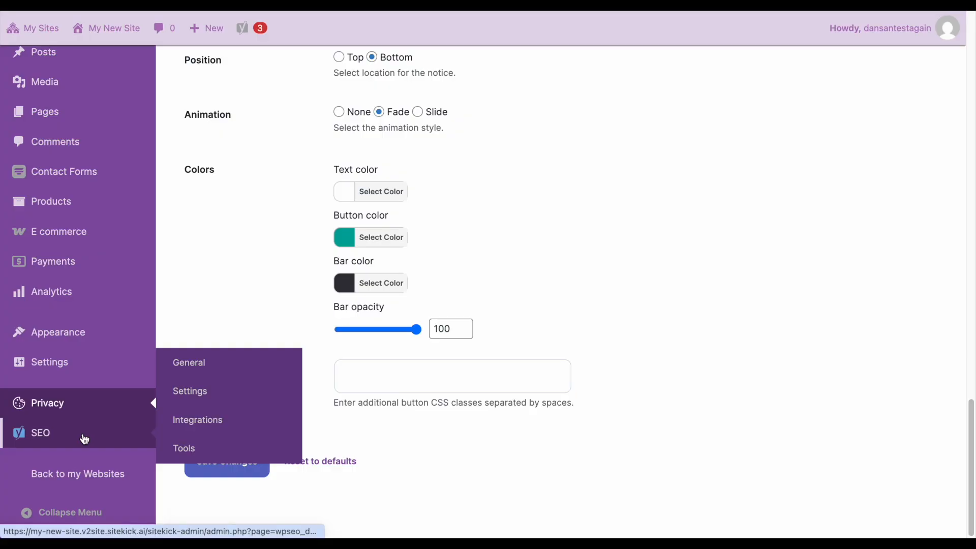
pyautogui.click(84, 437)
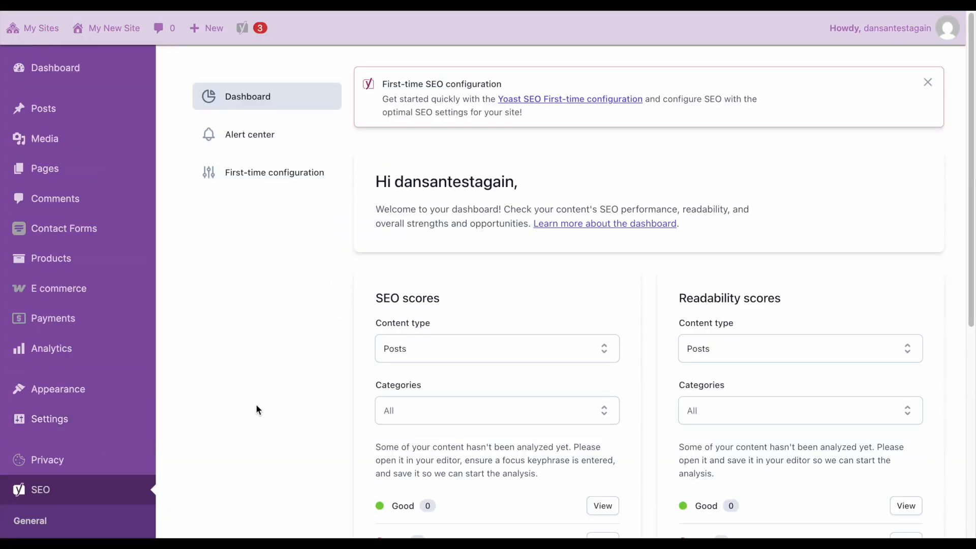
pyautogui.scroll(-1, 256, 409)
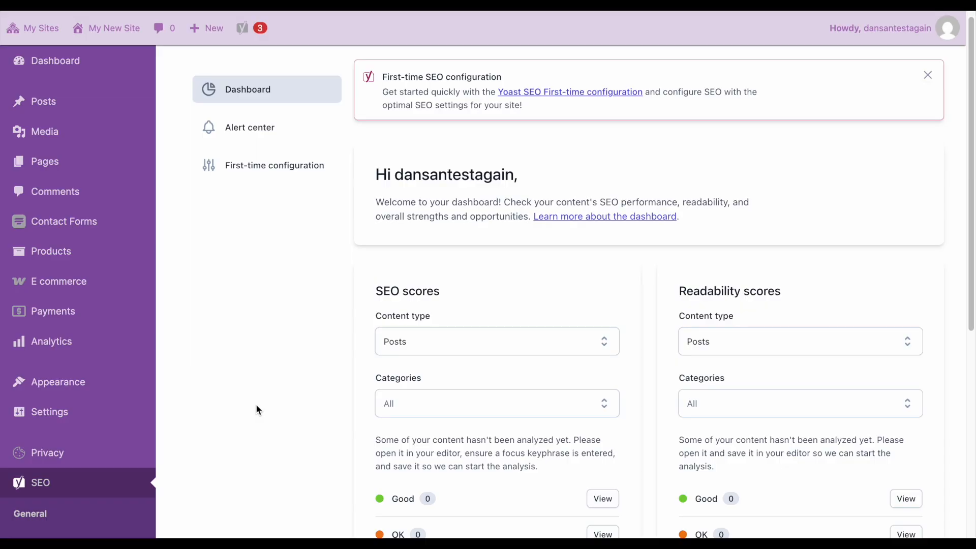
pyautogui.scroll(-5, 343, 402)
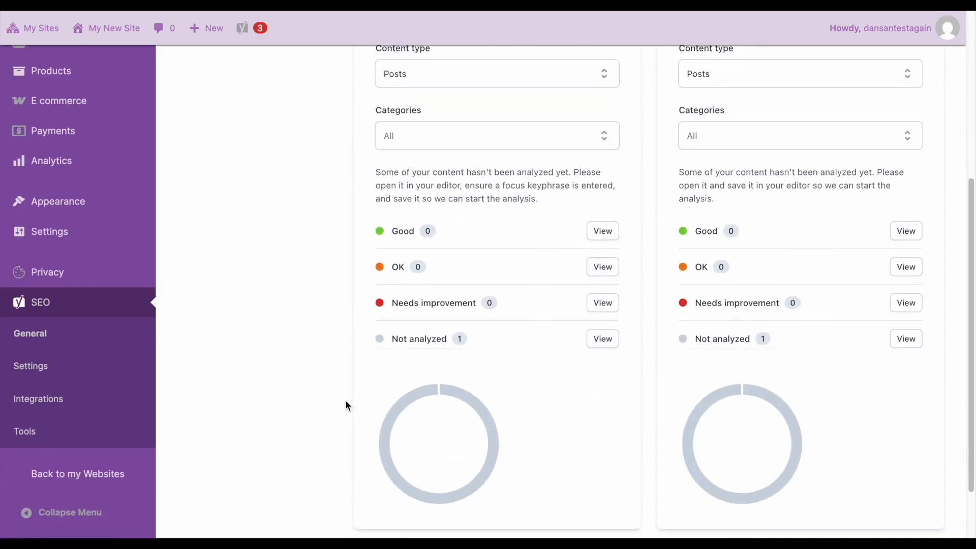
pyautogui.scroll(-2, 347, 406)
pyautogui.scroll(7, 347, 406)
pyautogui.scroll(-1, 282, 441)
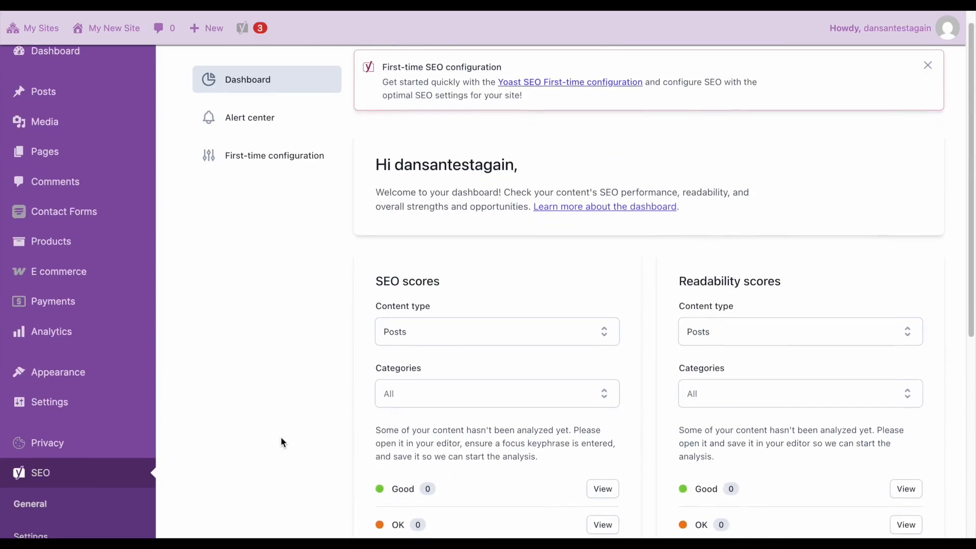
pyautogui.scroll(-1, 282, 441)
pyautogui.scroll(1, 281, 441)
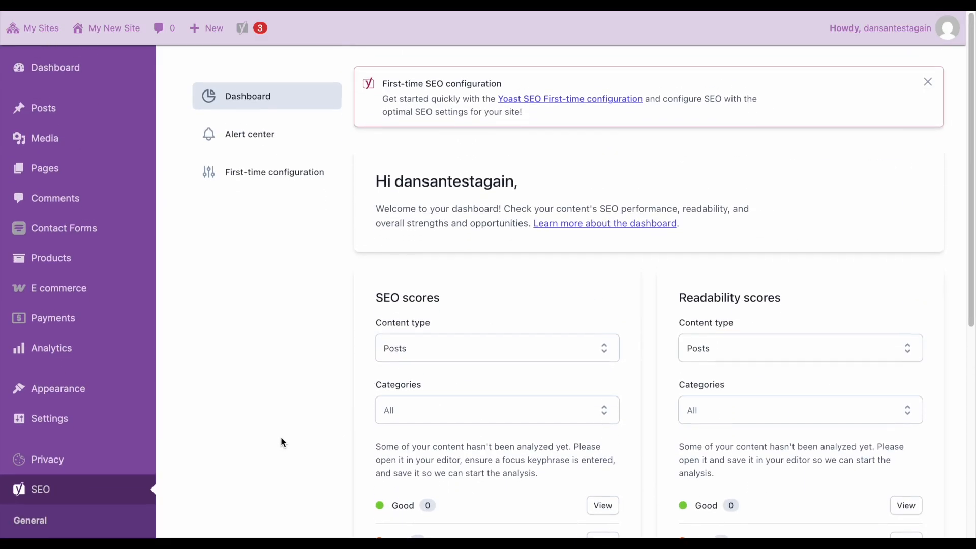
# - Open the SEO settings and review the site features for writing, site structure and social sharing
pyautogui.scroll(-1, 279, 443)
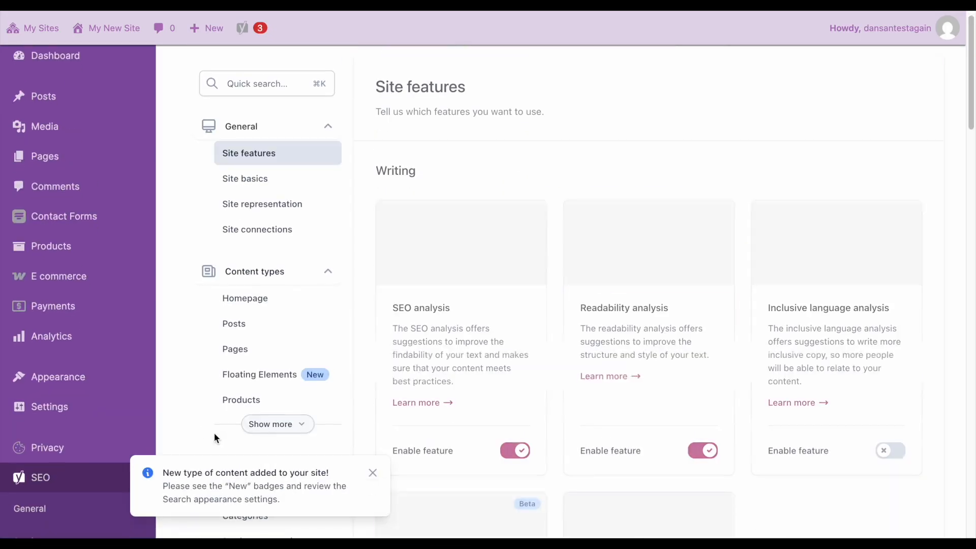
pyautogui.scroll(-1, 233, 382)
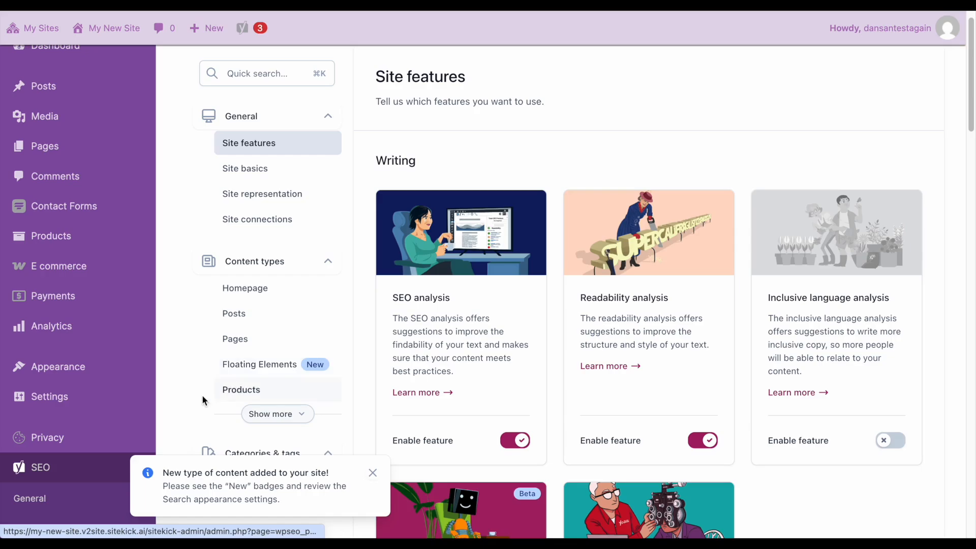
pyautogui.scroll(-1, 203, 401)
pyautogui.scroll(-5, 202, 400)
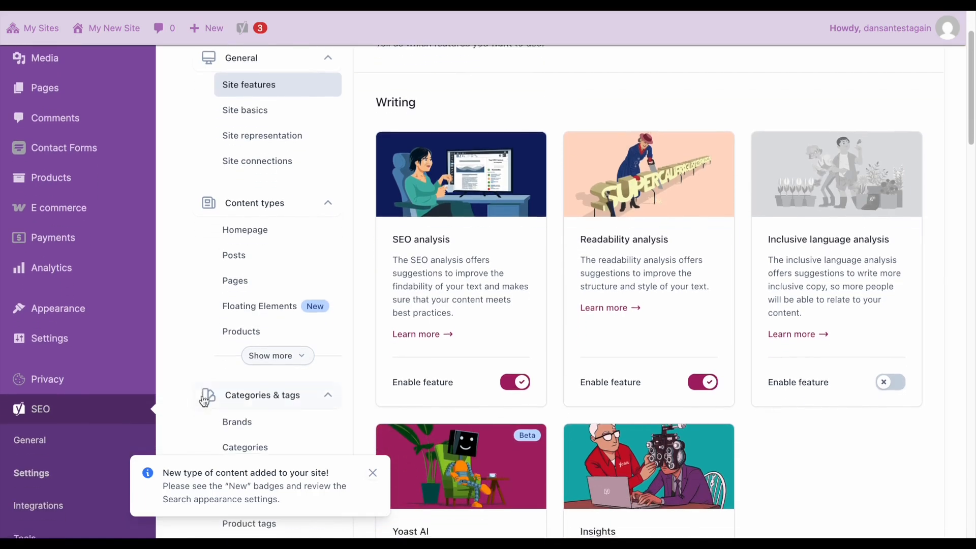
pyautogui.scroll(-5, 203, 400)
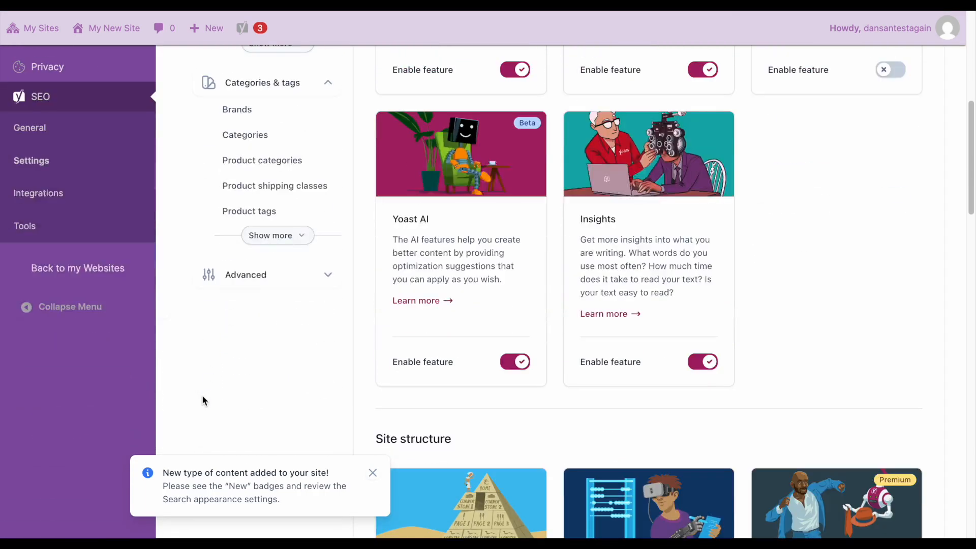
pyautogui.scroll(12, 202, 399)
pyautogui.scroll(-20, 202, 401)
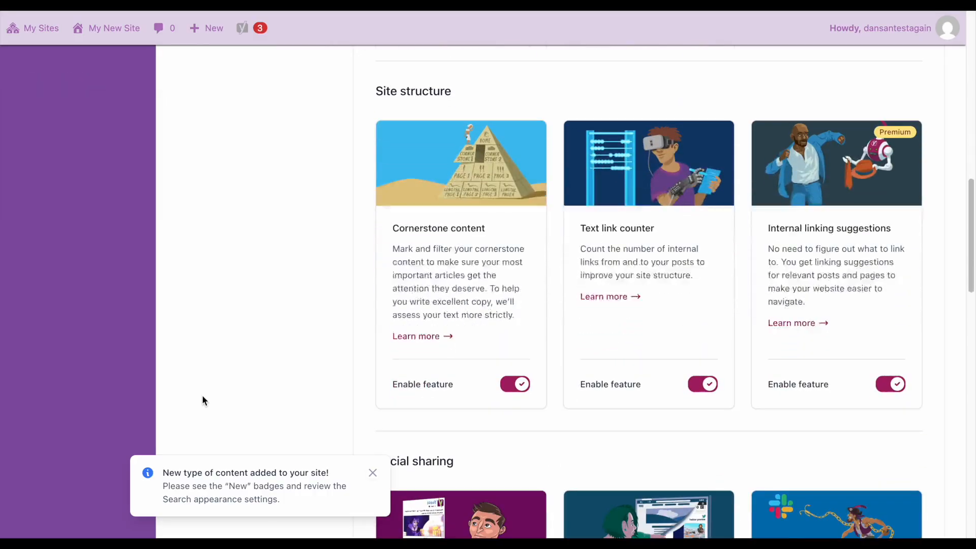
pyautogui.scroll(18, 202, 400)
pyautogui.scroll(6, 203, 400)
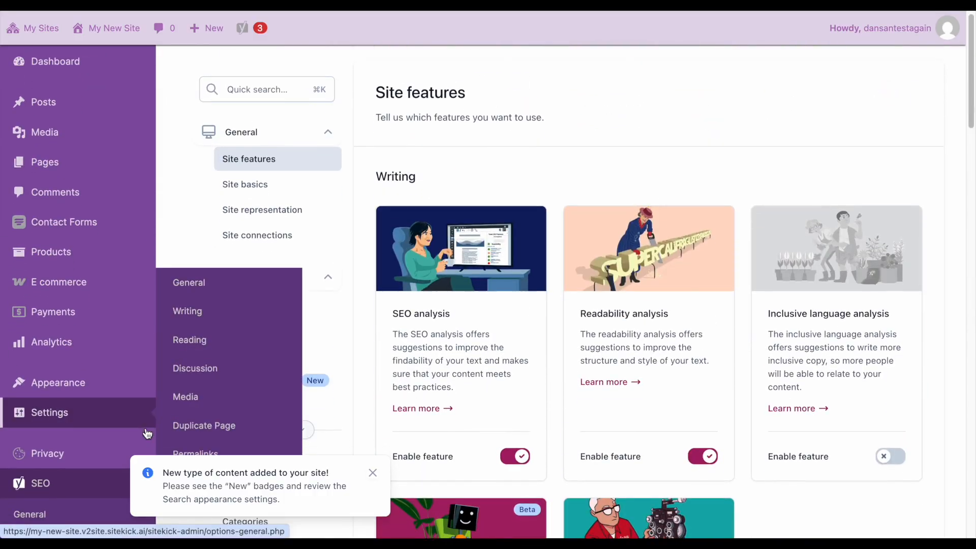
# - Open the SEO integrations page and look over the recommended integrations
pyautogui.scroll(-4, 108, 473)
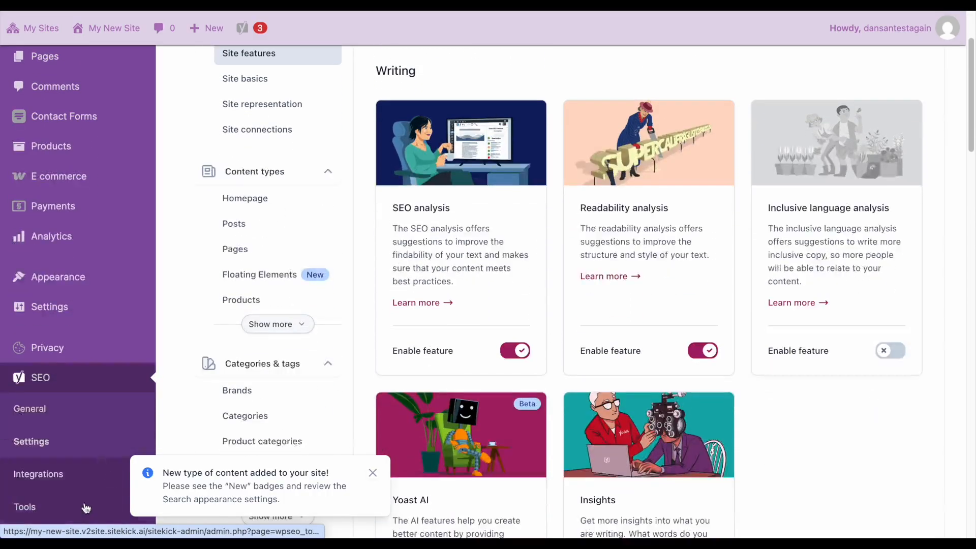
pyautogui.scroll(-1, 89, 468)
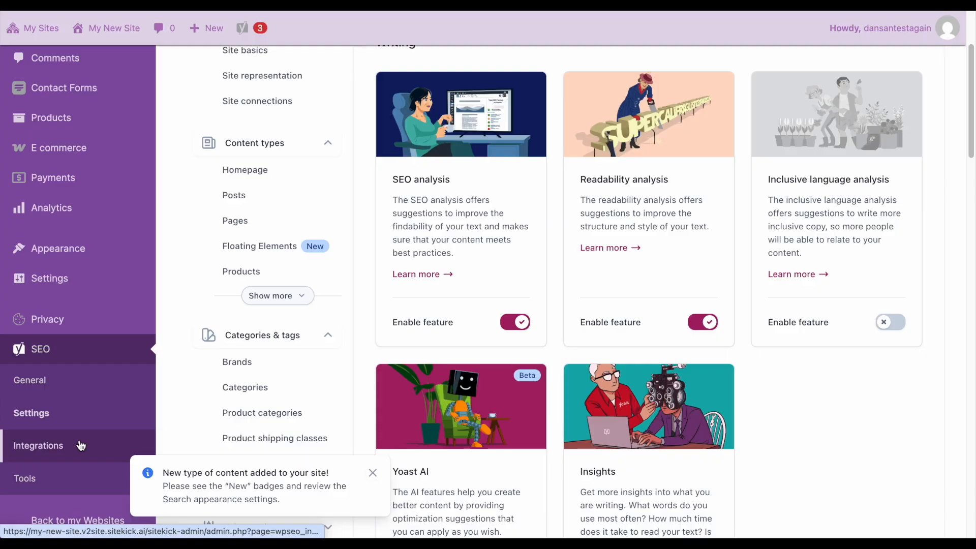
pyautogui.click(80, 445)
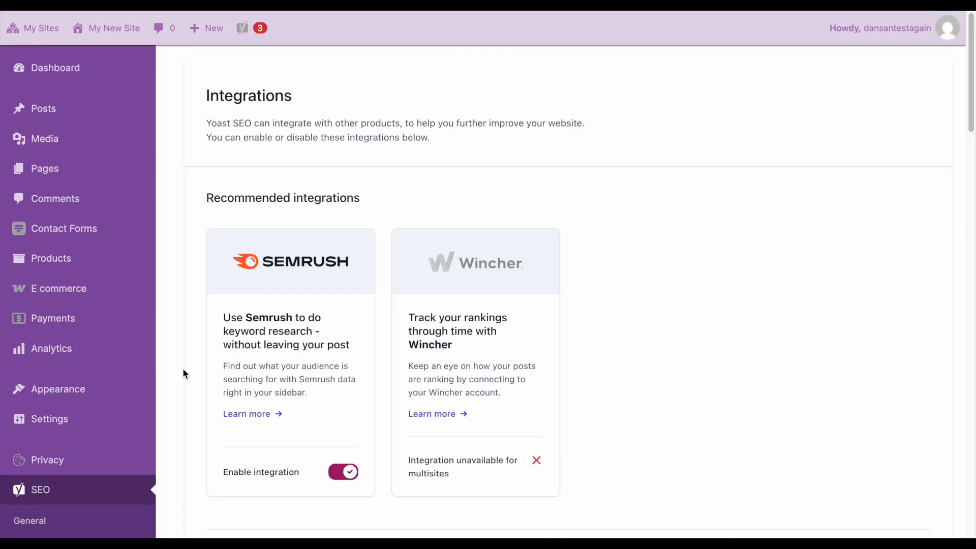
pyautogui.scroll(-2, 112, 367)
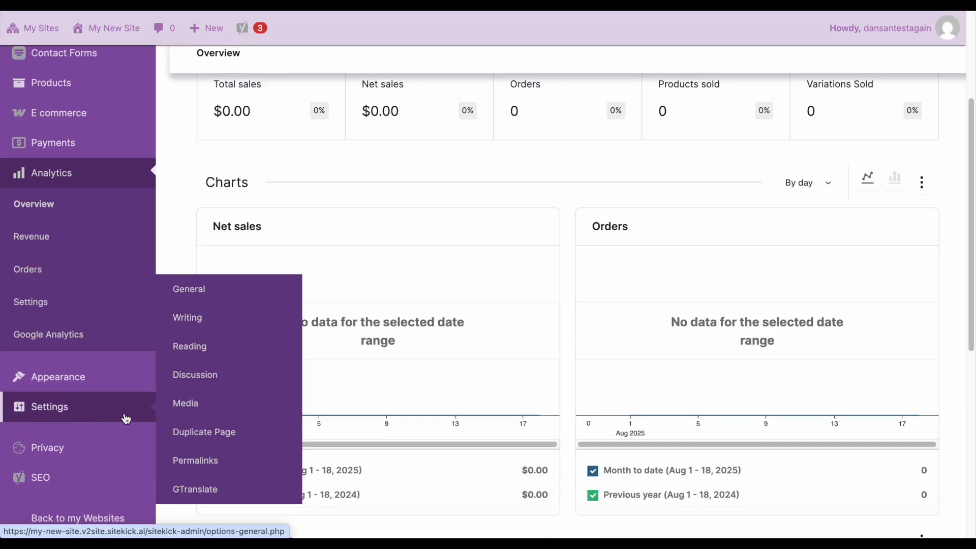
# - Open the site's general settings and review the title, tagline, site icon, admin email, timezone and date format options
pyautogui.click(126, 418)
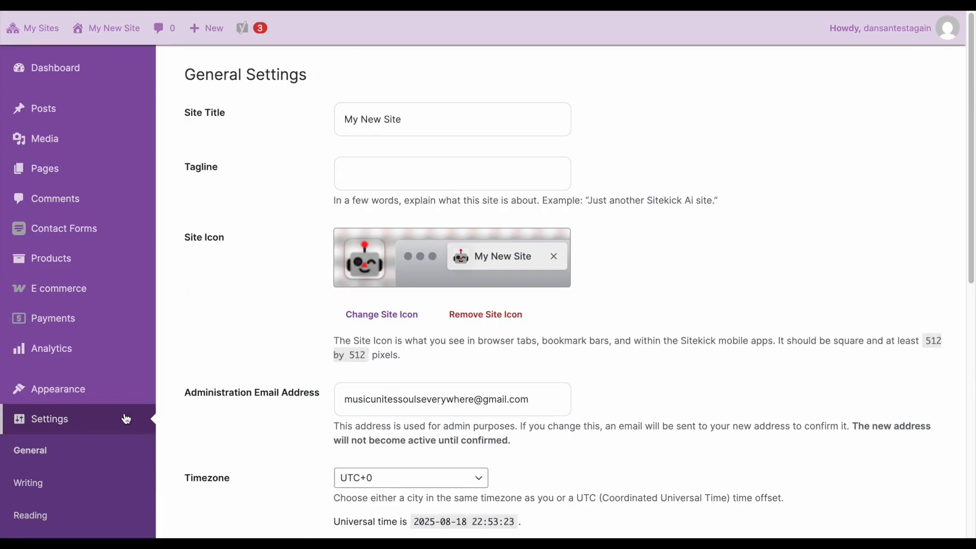
pyautogui.scroll(-2, 270, 318)
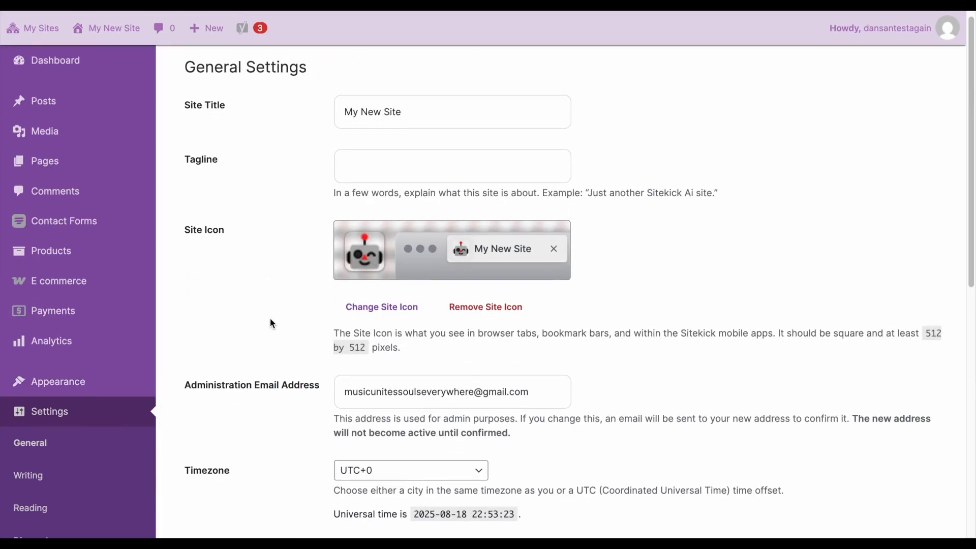
pyautogui.scroll(-7, 296, 224)
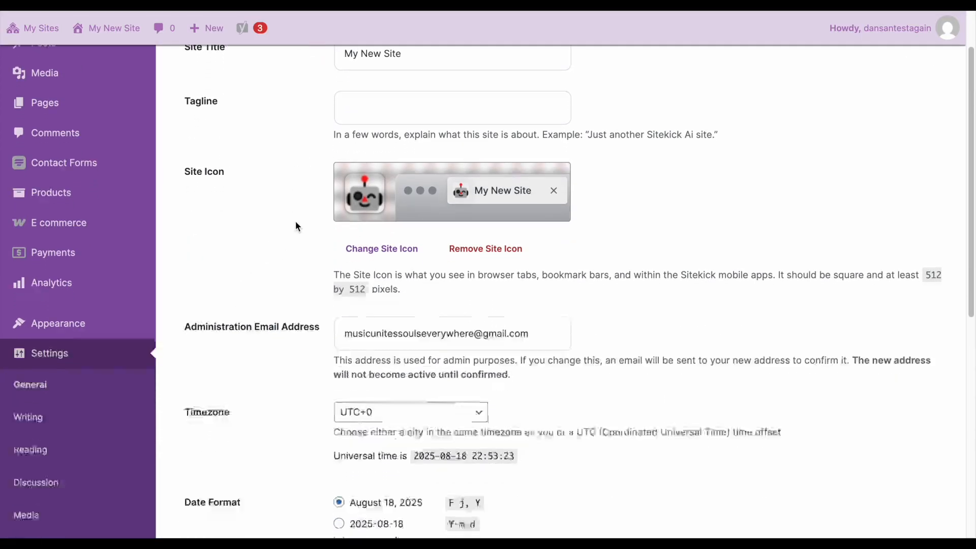
pyautogui.scroll(3, 297, 226)
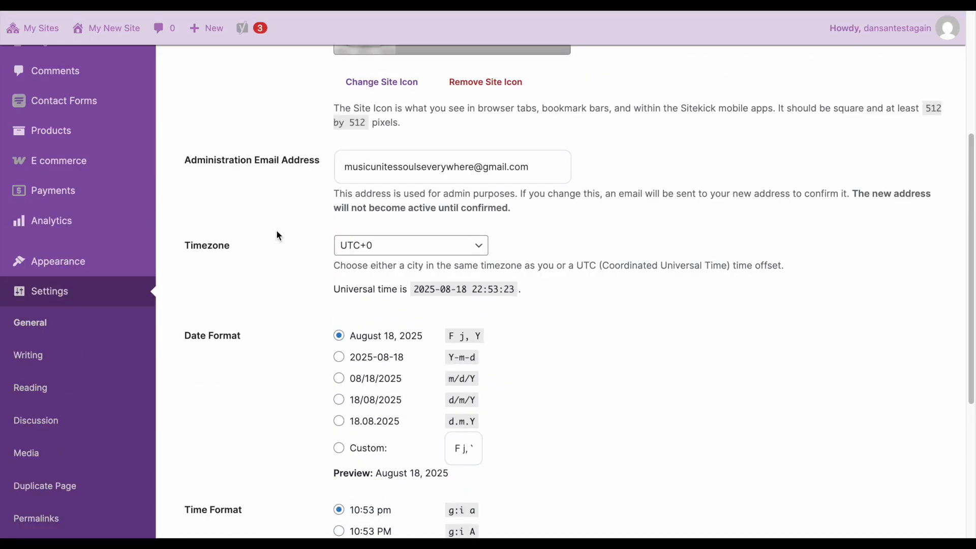
# - Open the writing settings and review the available choices for default post category and default post format
pyautogui.click(117, 359)
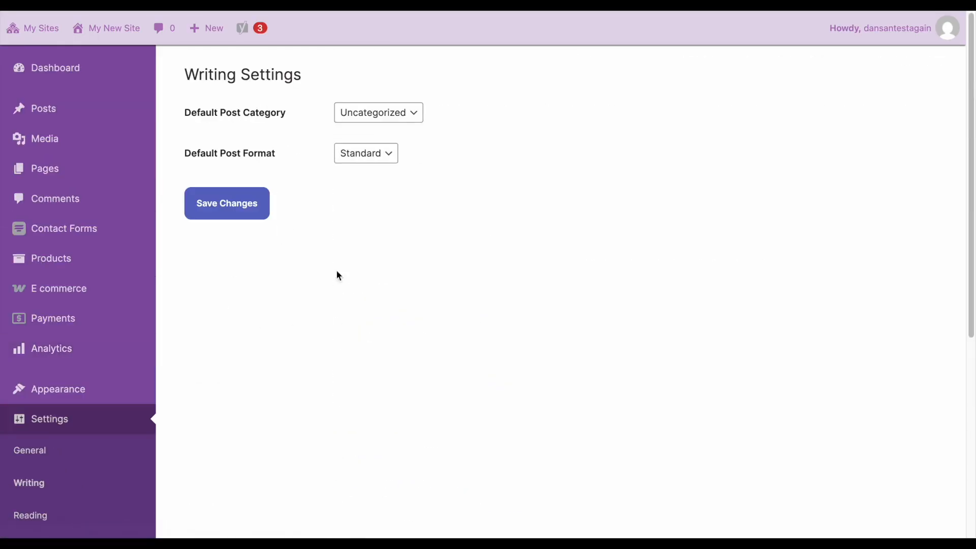
pyautogui.click(413, 115)
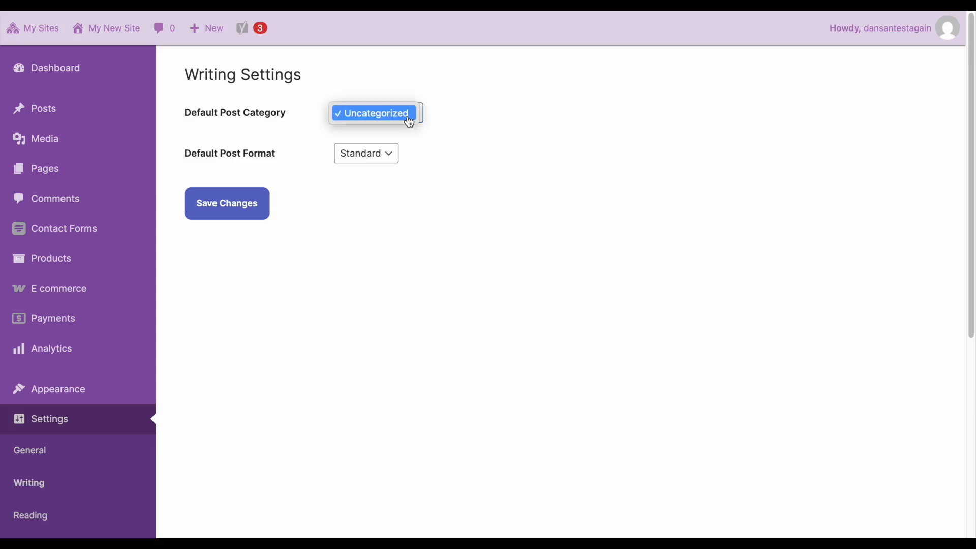
pyautogui.click(432, 125)
pyautogui.click(398, 157)
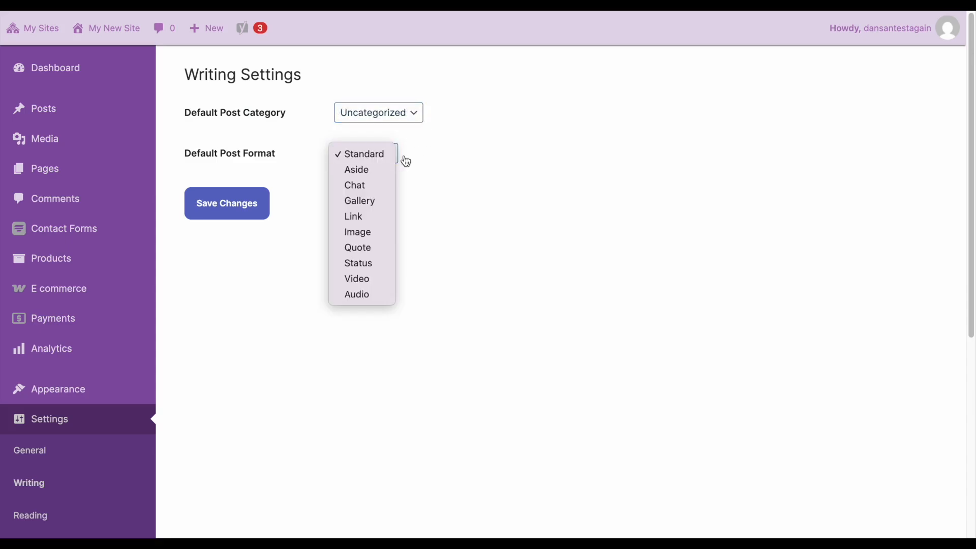
pyautogui.click(442, 136)
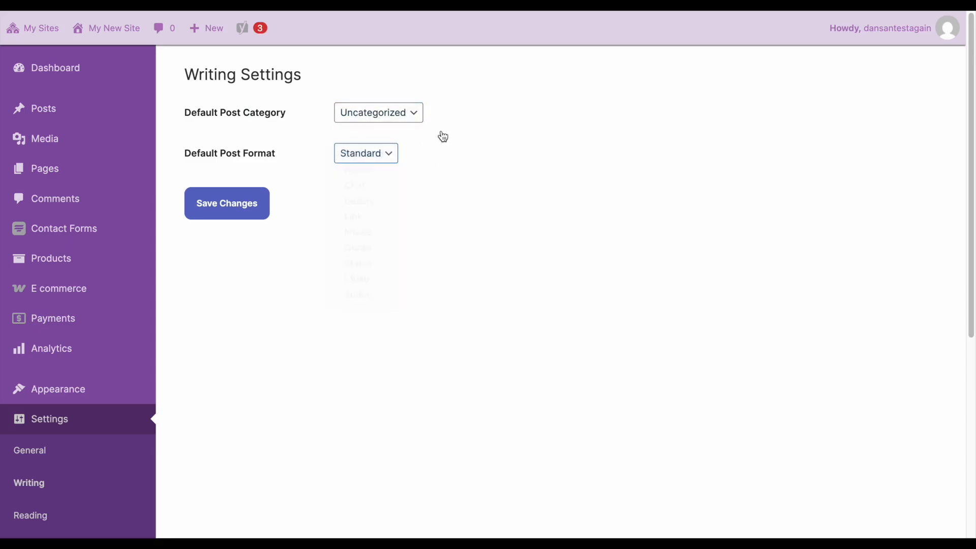
pyautogui.click(383, 153)
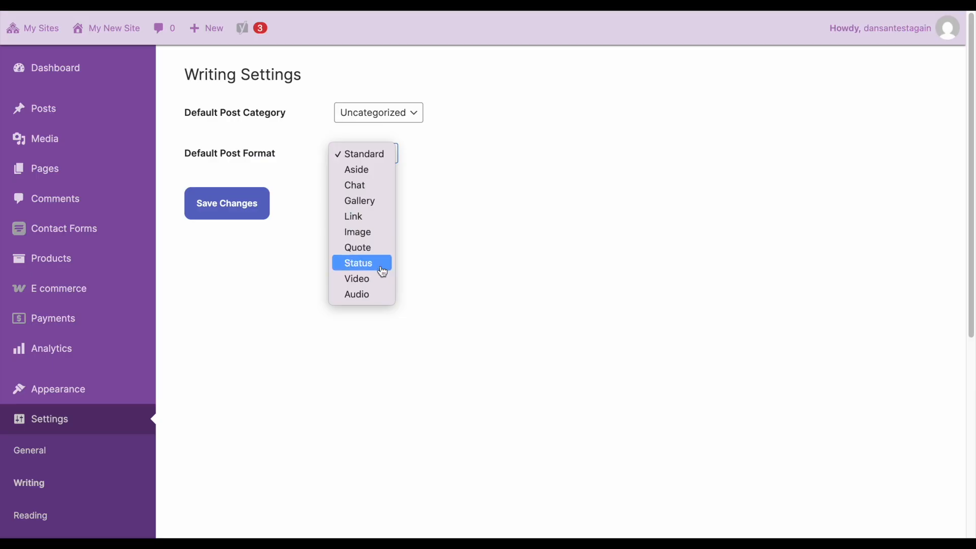
pyautogui.click(460, 216)
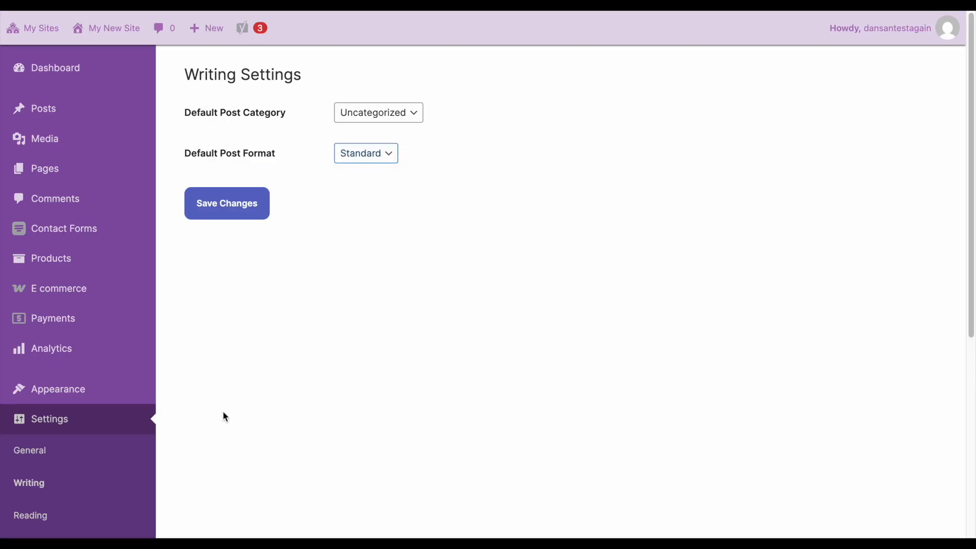
pyautogui.scroll(-2, 211, 420)
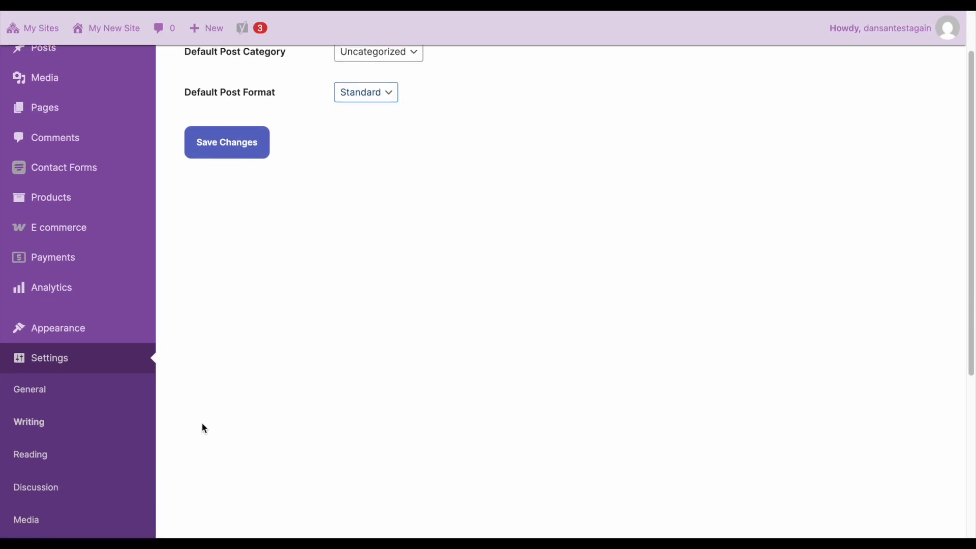
pyautogui.scroll(2, 202, 425)
pyautogui.scroll(-2, 202, 425)
pyautogui.scroll(-1, 204, 428)
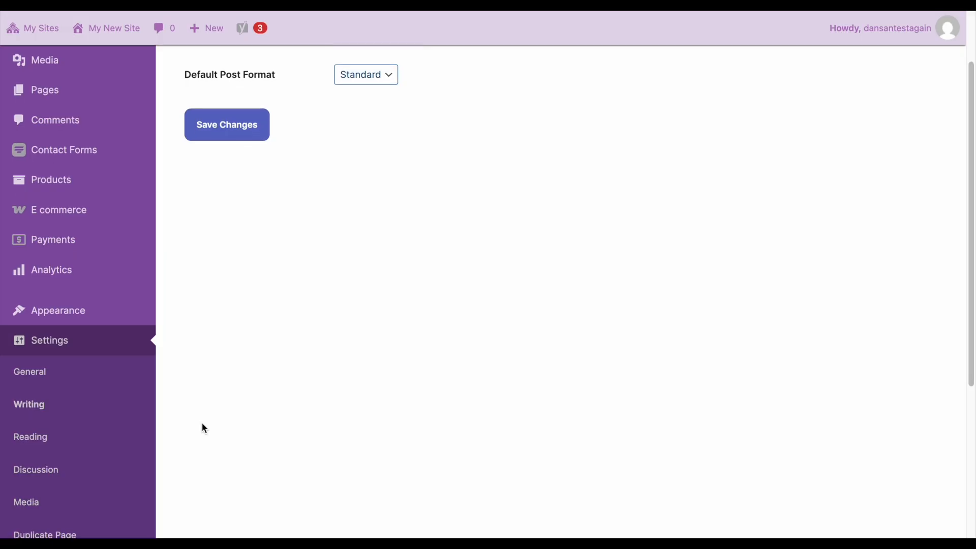
pyautogui.scroll(-2, 204, 429)
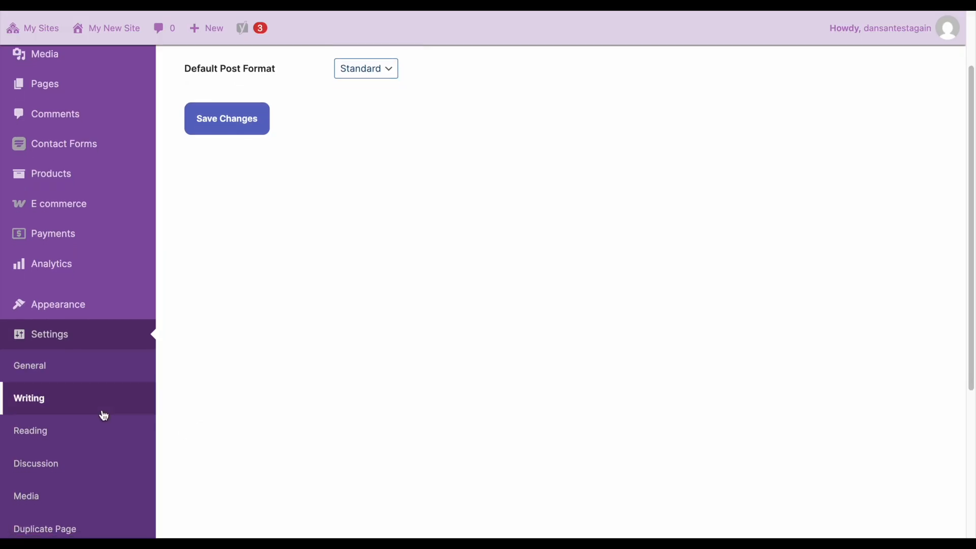
pyautogui.scroll(3, 92, 428)
pyautogui.click(364, 135)
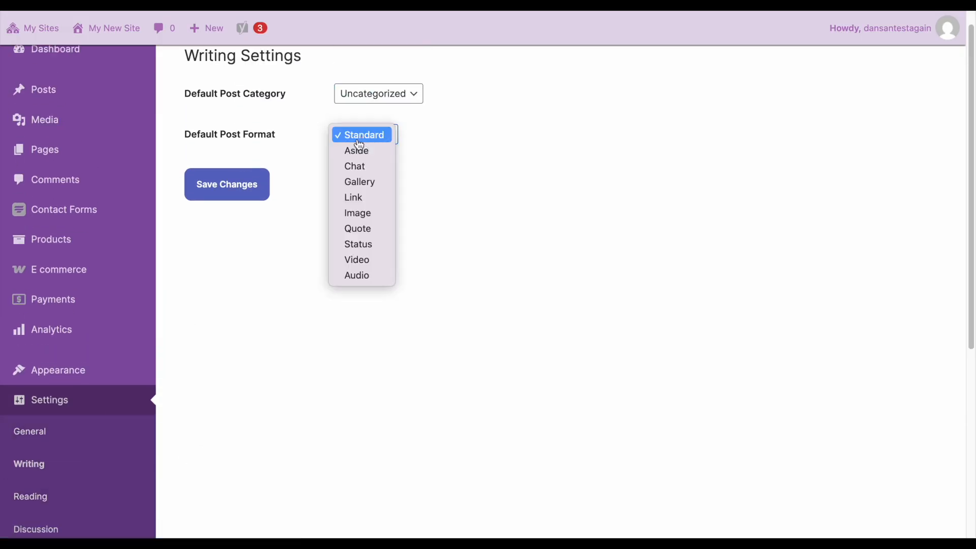
pyautogui.click(226, 305)
# - Open the reading settings and review the homepage, posts page, blog page limit and feed content options
pyautogui.click(20, 496)
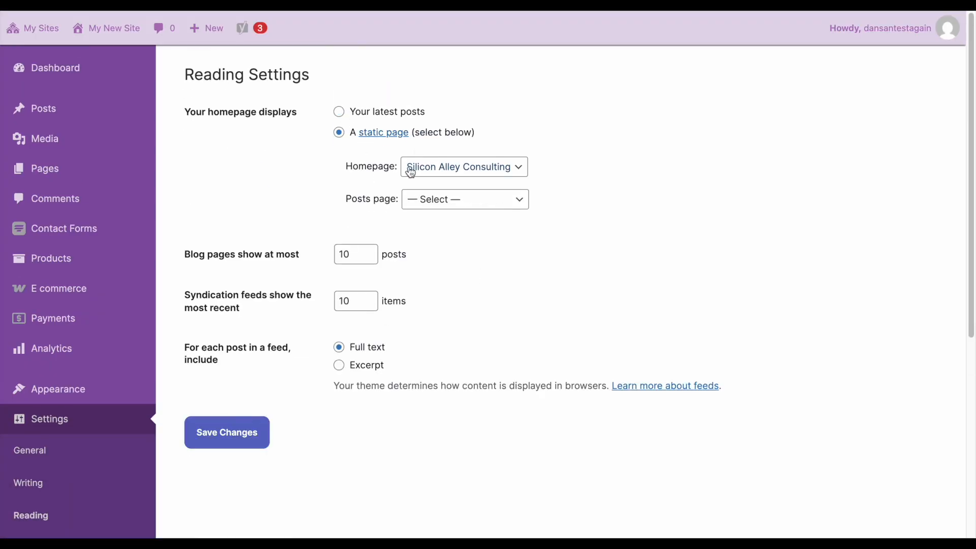
pyautogui.click(470, 172)
pyautogui.click(577, 168)
pyautogui.click(511, 204)
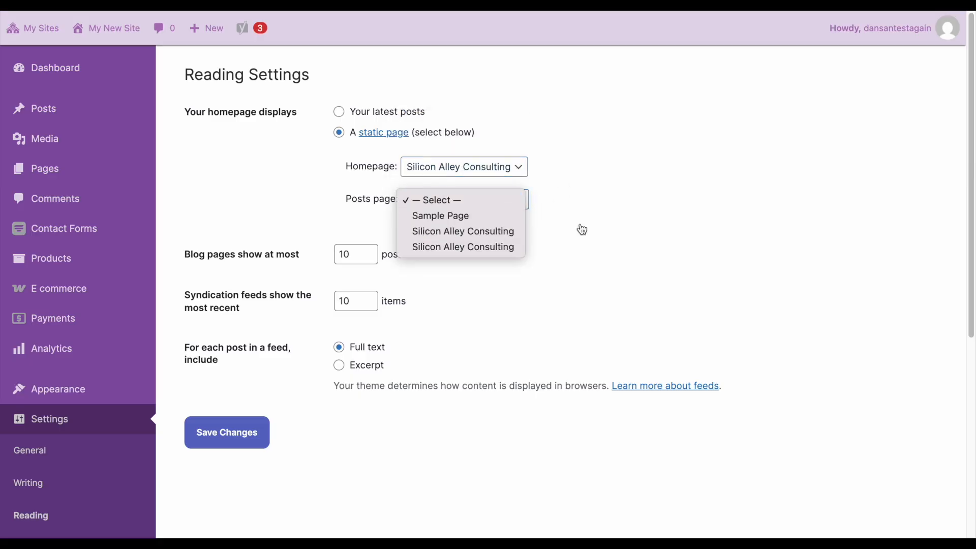
pyautogui.click(658, 235)
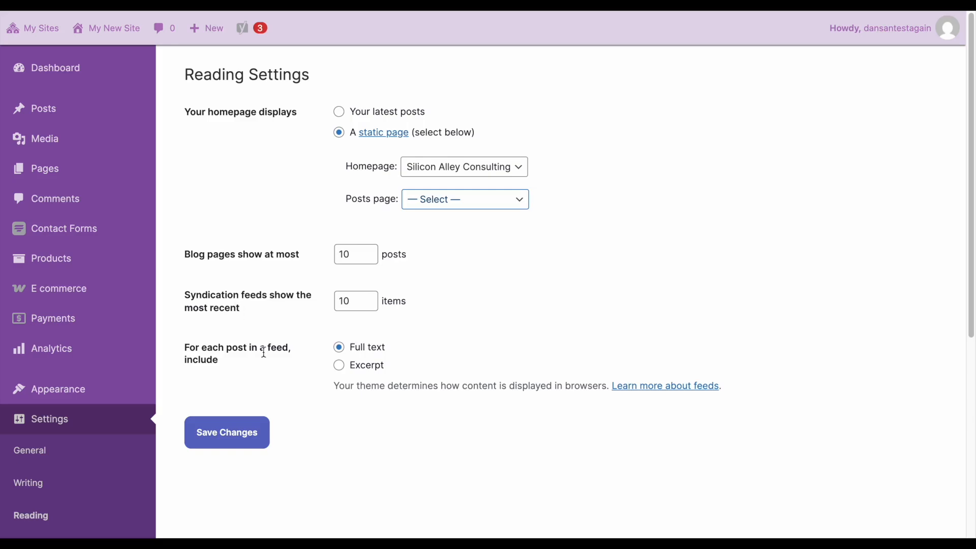
pyautogui.scroll(-1, 305, 349)
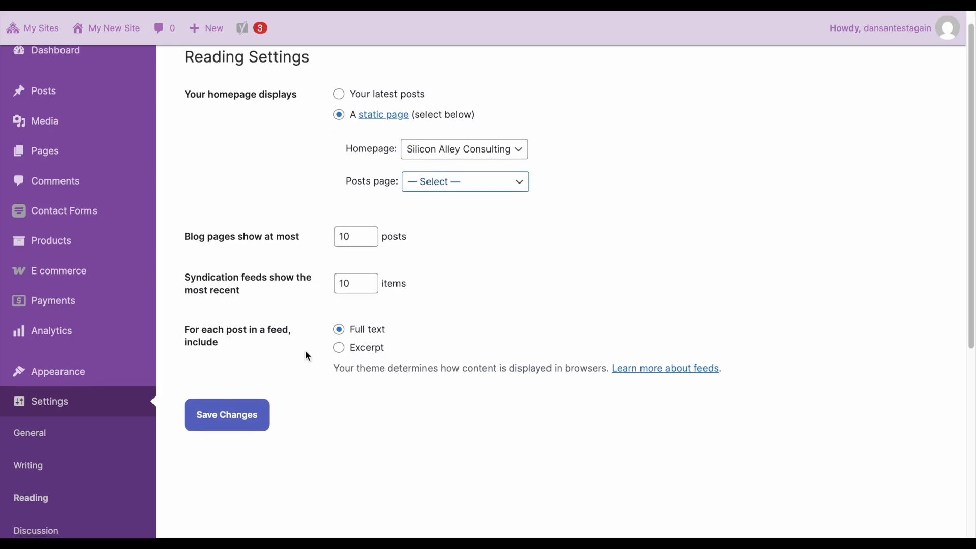
pyautogui.scroll(1, 307, 356)
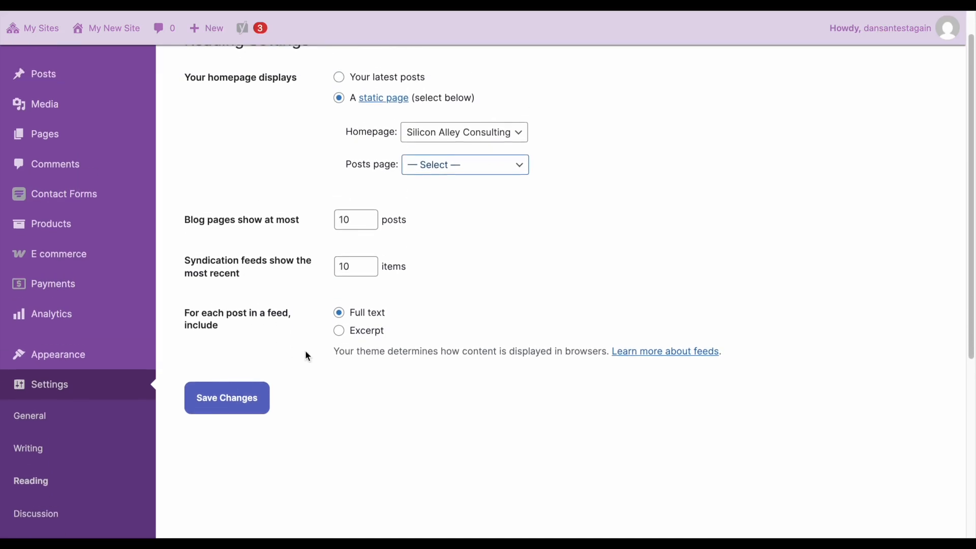
pyautogui.scroll(-1, 308, 356)
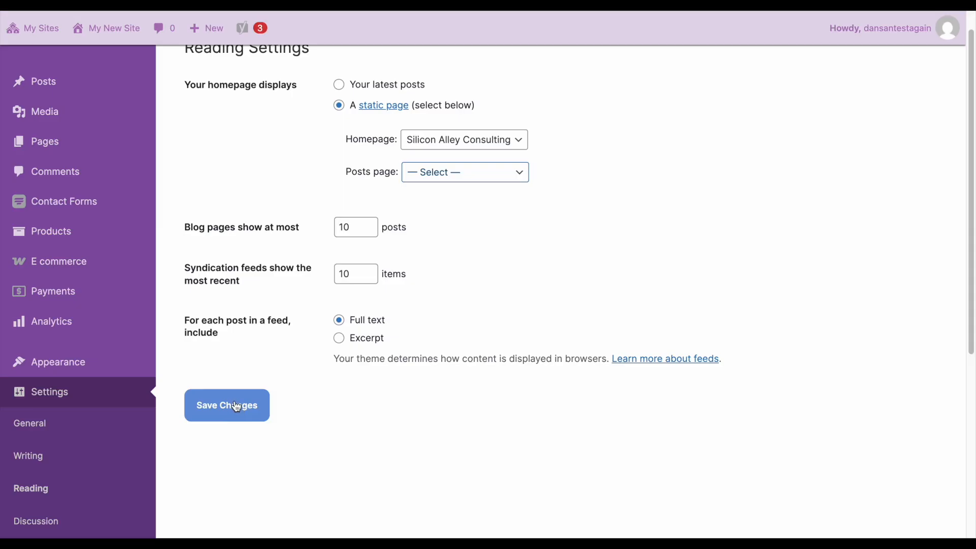
# - Open the discussion settings and review the comment, pagination, moderation, disallowed keys and avatar options
pyautogui.scroll(-2, 235, 405)
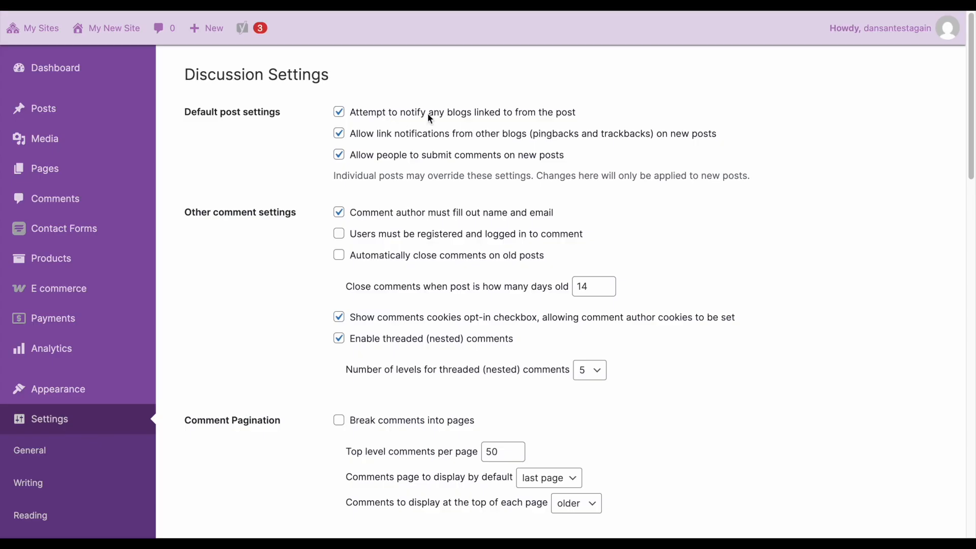
pyautogui.scroll(-1, 391, 228)
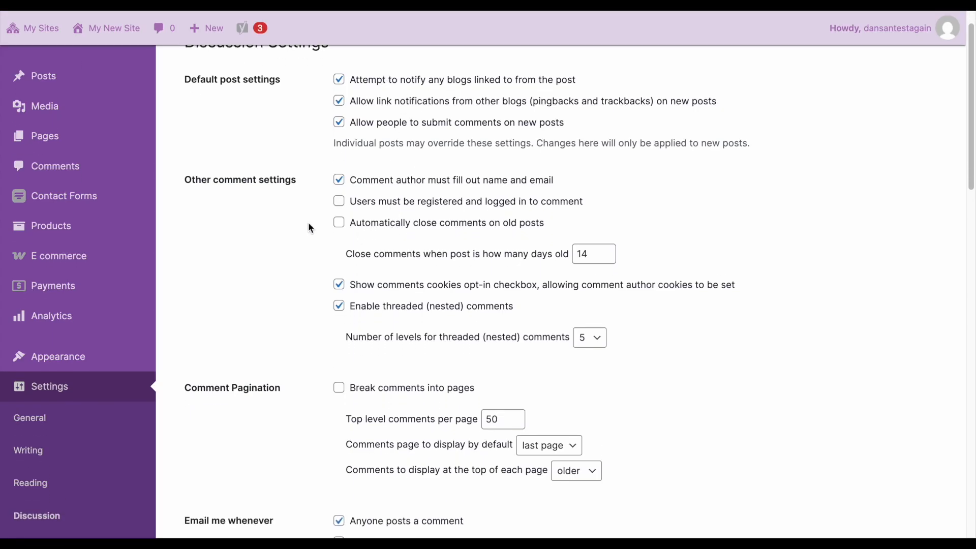
pyautogui.scroll(-8, 288, 361)
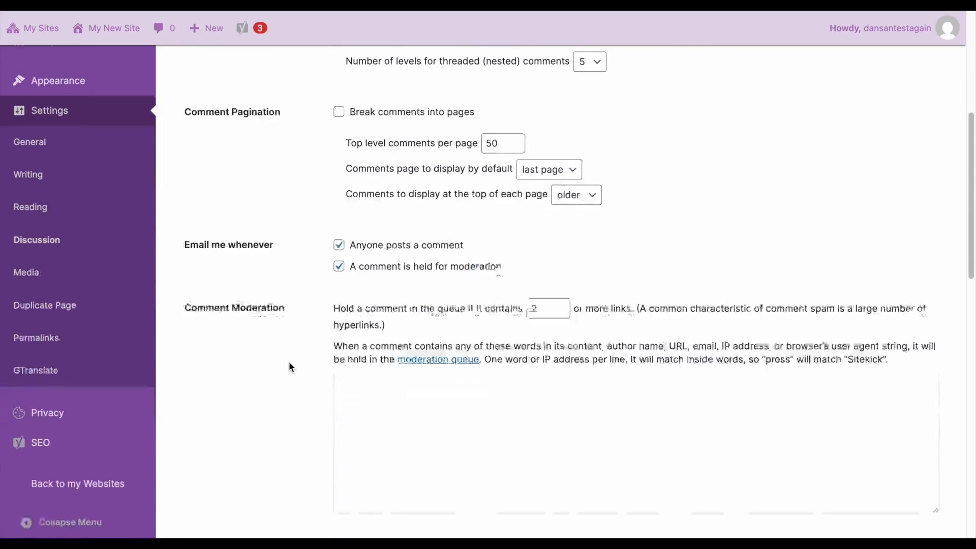
pyautogui.scroll(-14, 289, 362)
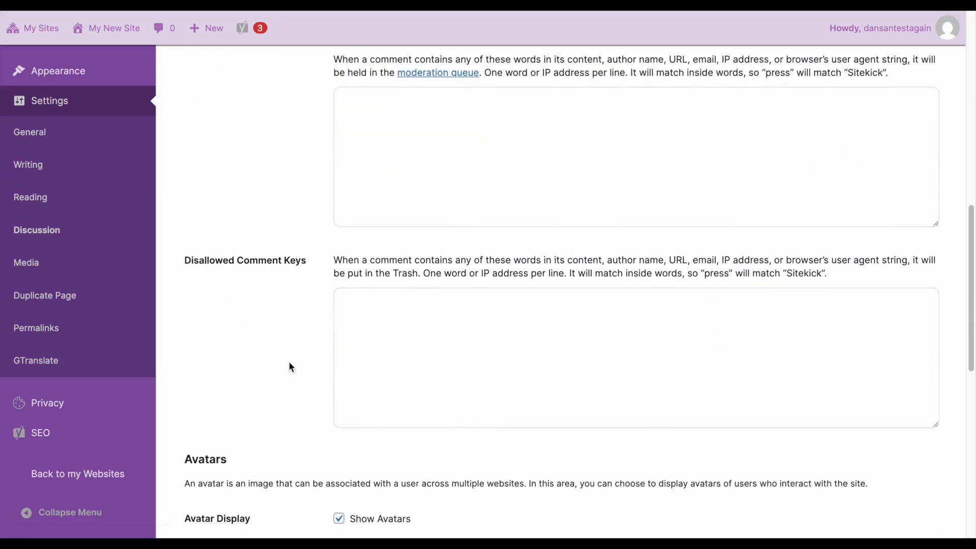
pyautogui.scroll(-13, 289, 362)
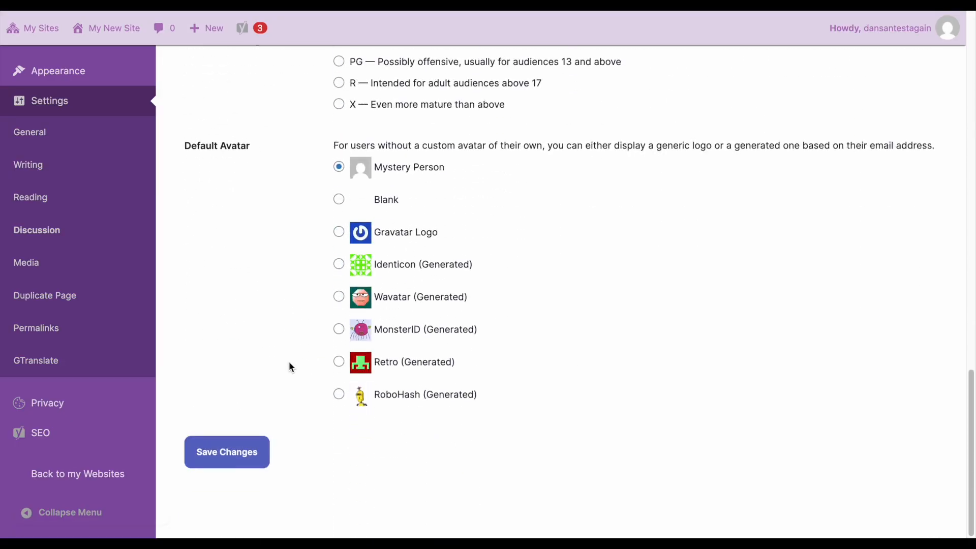
pyautogui.scroll(7, 288, 366)
pyautogui.scroll(-7, 290, 366)
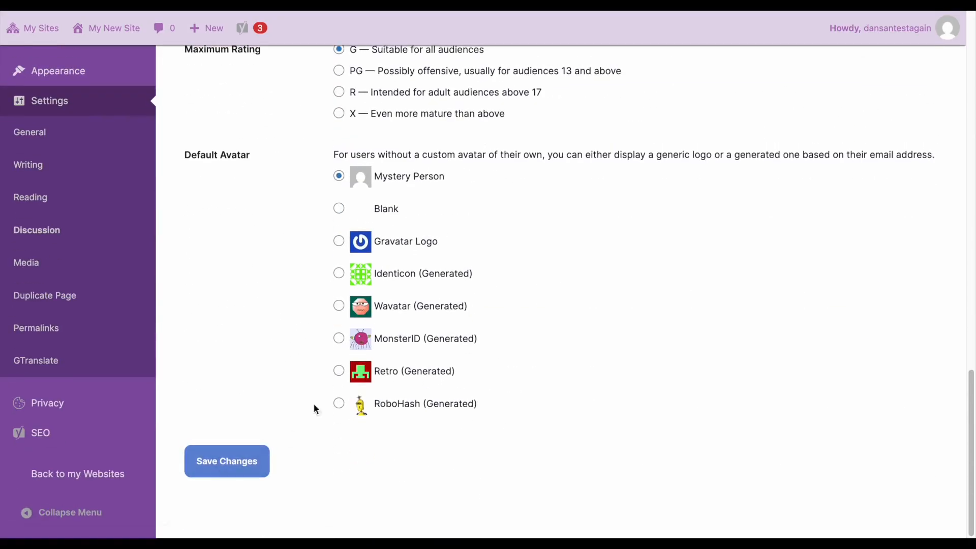
pyautogui.scroll(9, 313, 404)
pyautogui.scroll(8, 321, 381)
pyautogui.scroll(-13, 320, 382)
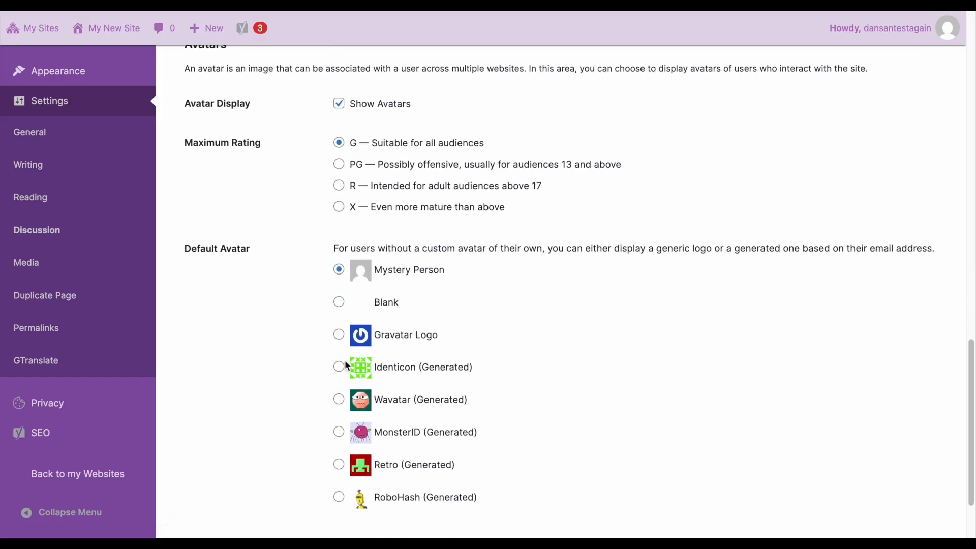
# - Open the media settings and review the thumbnail, medium and large image size options
pyautogui.click(136, 253)
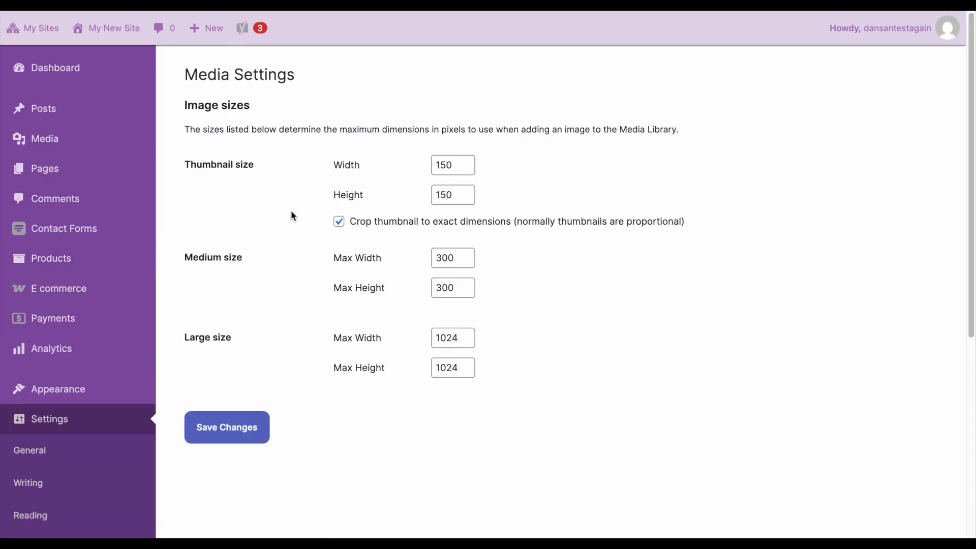
pyautogui.moveTo(207, 125); pyautogui.dragTo(245, 147)
pyautogui.click(202, 120)
pyautogui.scroll(-1, 357, 379)
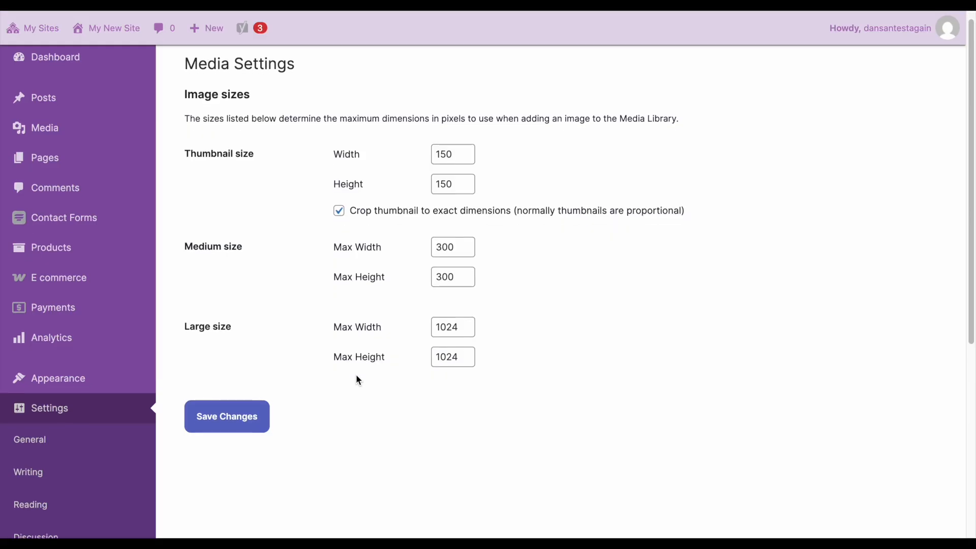
pyautogui.scroll(1, 357, 379)
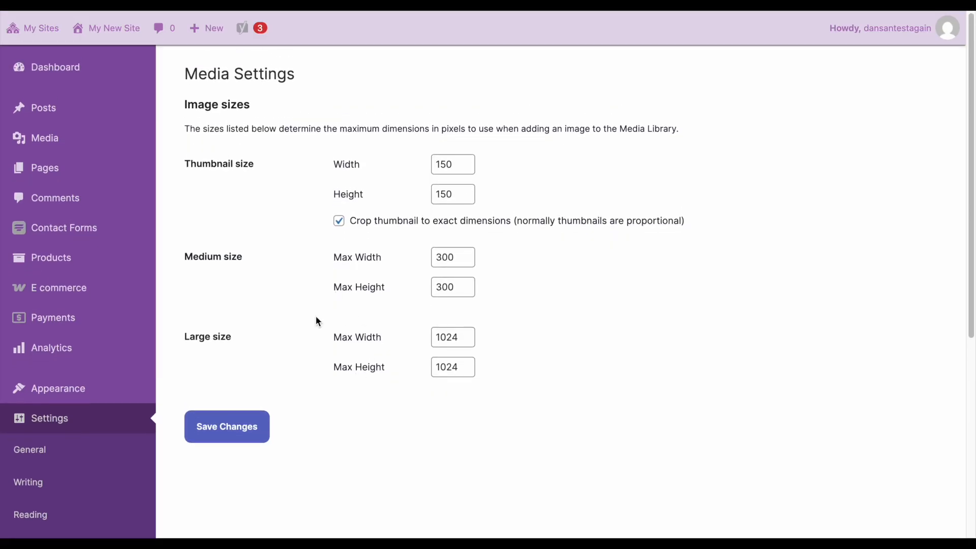
pyautogui.scroll(-3, 315, 353)
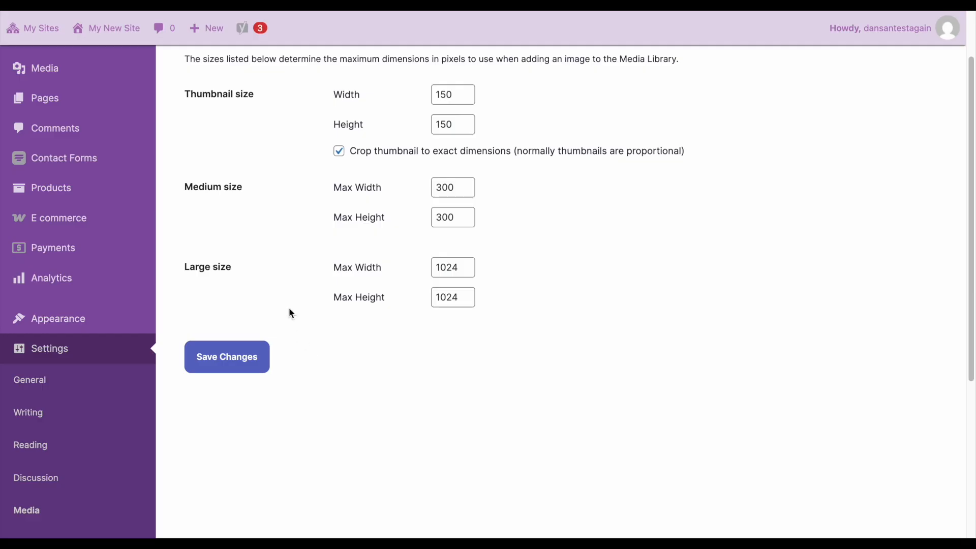
pyautogui.scroll(-1, 358, 349)
pyautogui.scroll(-3, 358, 348)
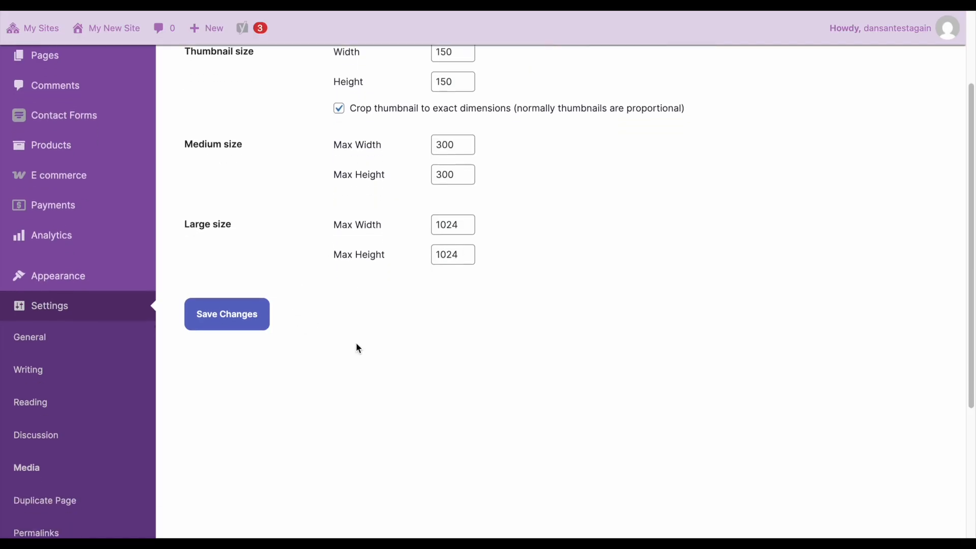
# - Open the duplicate page settings and review the allowed user roles, allowed post types and duplicate link text
pyautogui.click(102, 451)
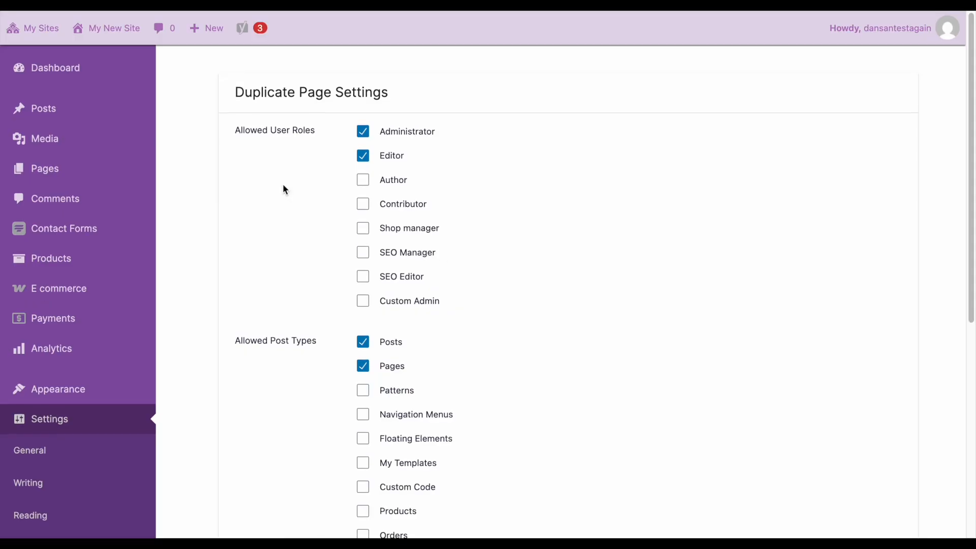
pyautogui.scroll(-1, 308, 221)
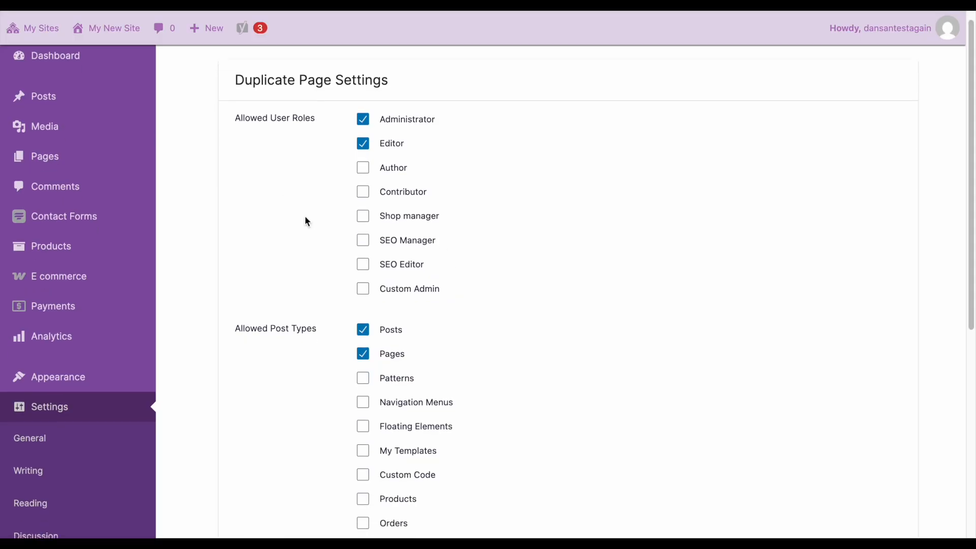
pyautogui.scroll(1, 308, 221)
pyautogui.scroll(-1, 308, 221)
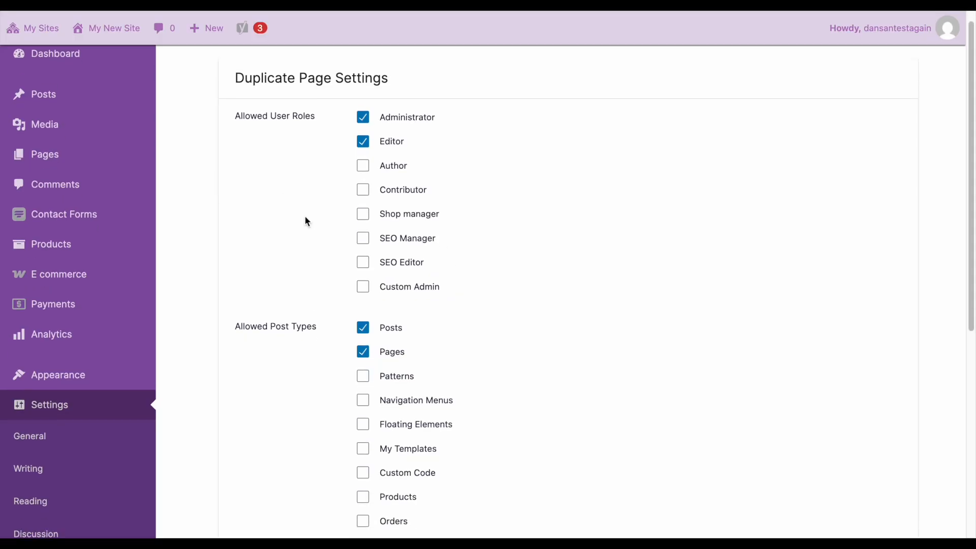
pyautogui.scroll(-3, 307, 222)
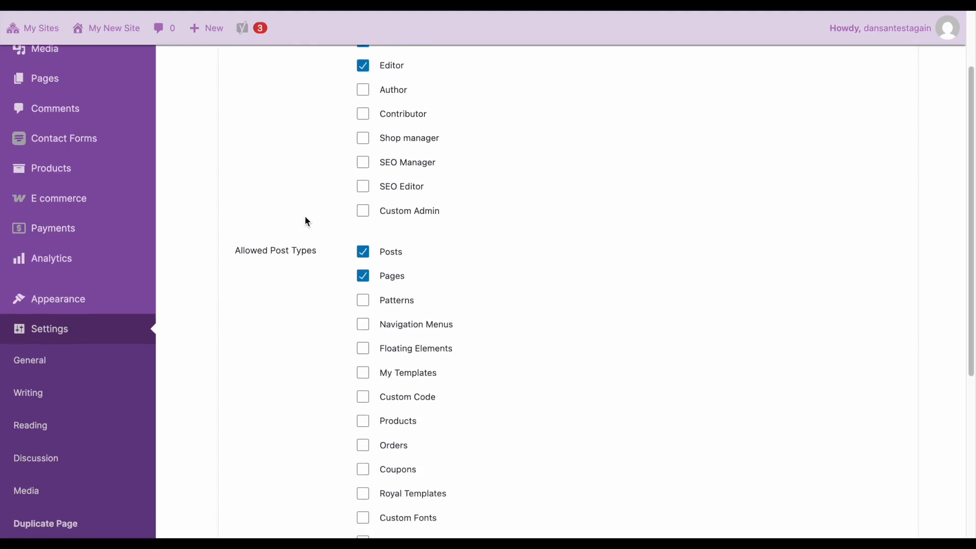
pyautogui.scroll(-5, 307, 221)
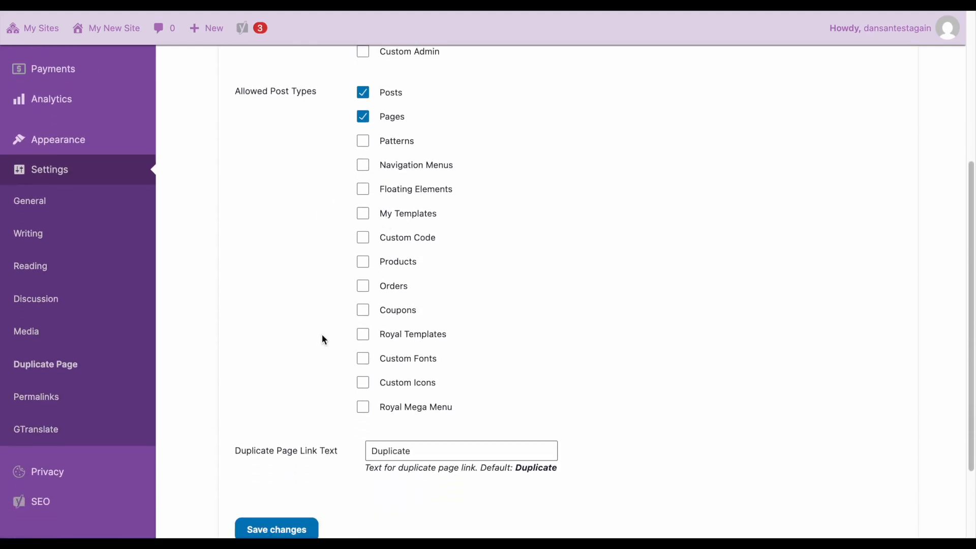
pyautogui.scroll(-3, 323, 338)
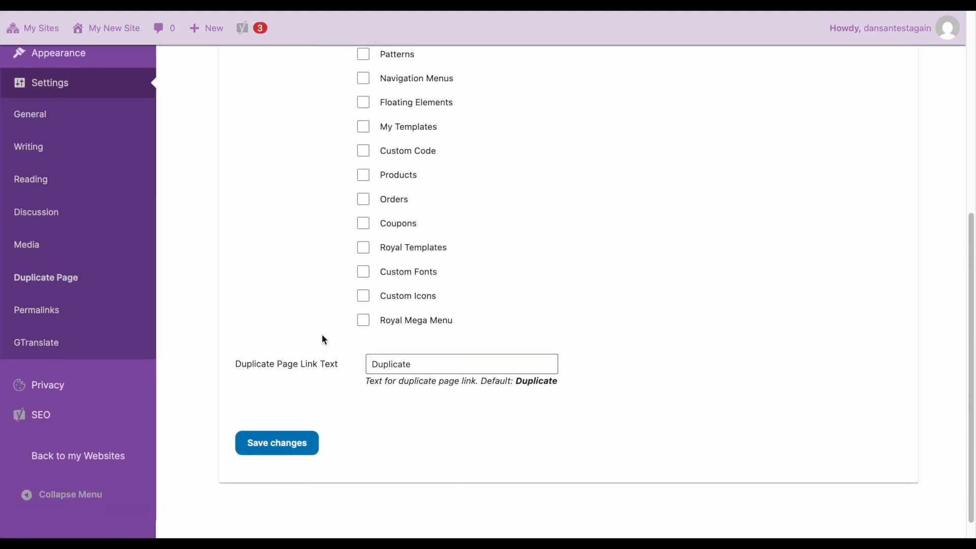
pyautogui.moveTo(434, 368); pyautogui.dragTo(364, 364)
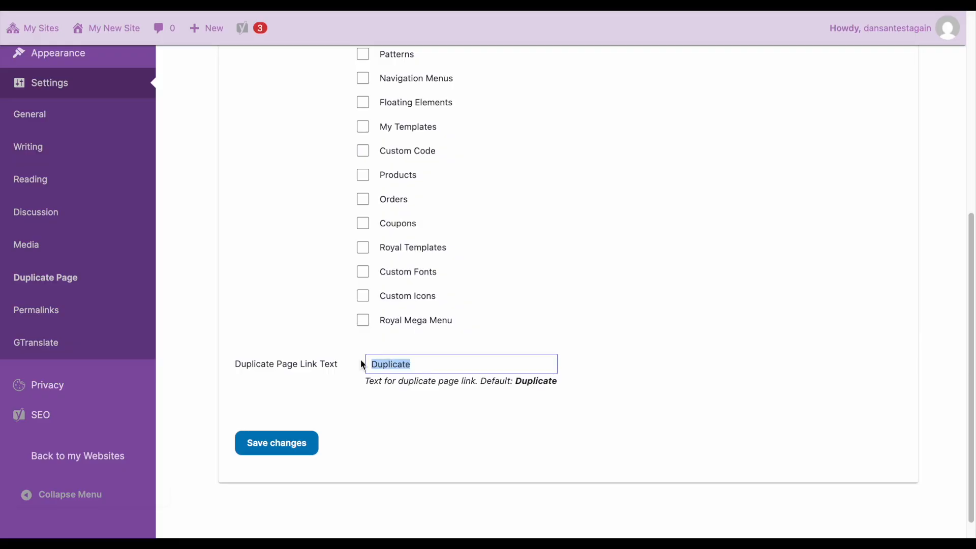
# - Open the permalink settings and review the permalink structures, available tags, category and tag bases, and product permalink options
pyautogui.click(338, 395)
pyautogui.scroll(10, 338, 396)
pyautogui.scroll(-6, 337, 401)
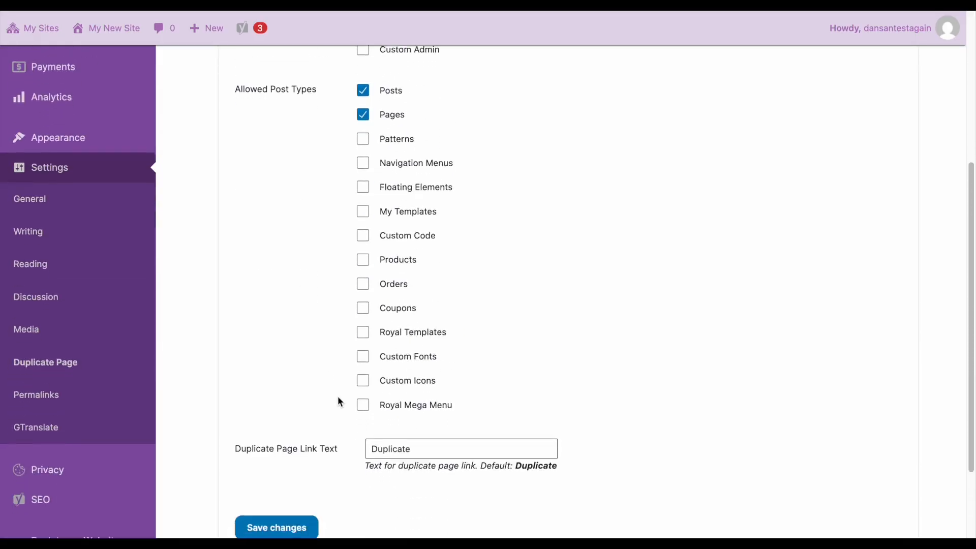
pyautogui.click(158, 317)
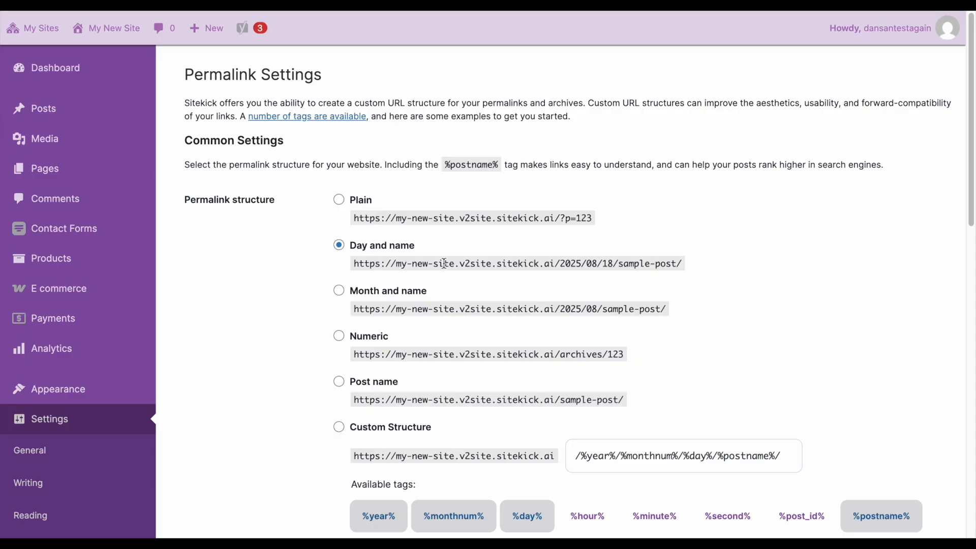
pyautogui.scroll(-1, 444, 264)
pyautogui.scroll(-3, 554, 286)
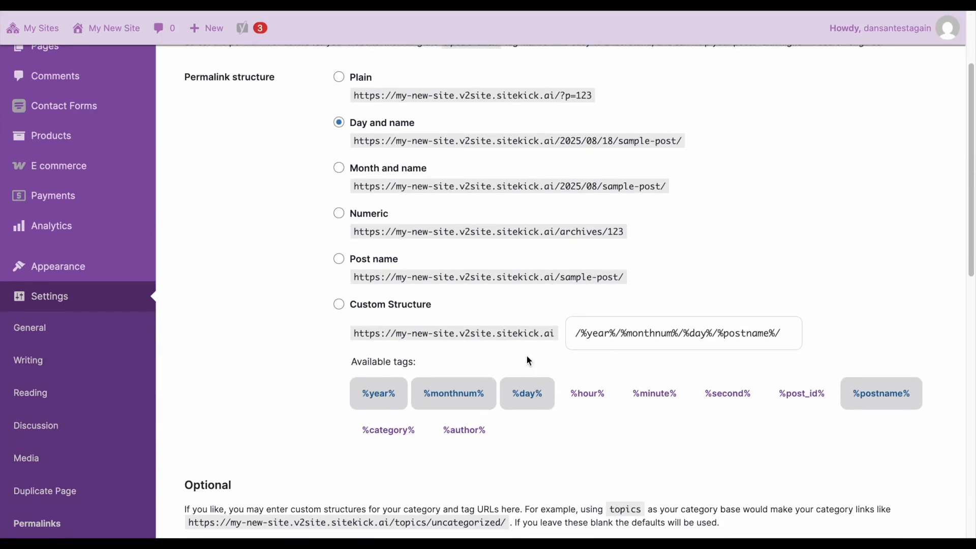
pyautogui.scroll(-5, 529, 361)
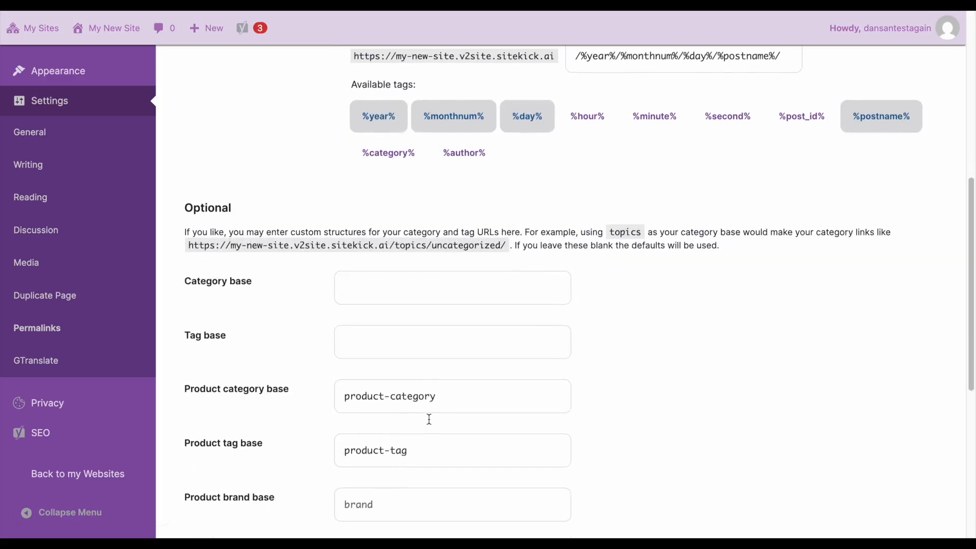
pyautogui.scroll(-7, 429, 419)
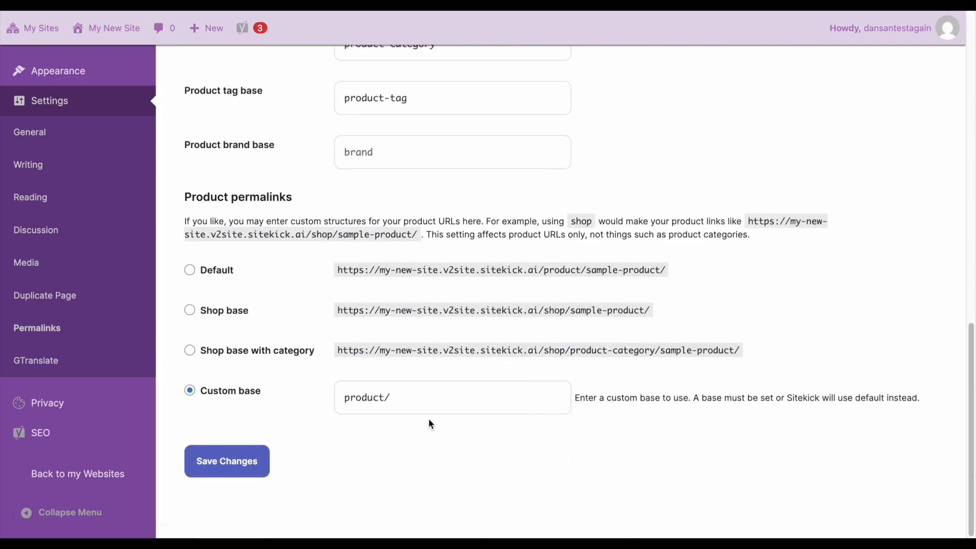
pyautogui.scroll(13, 428, 418)
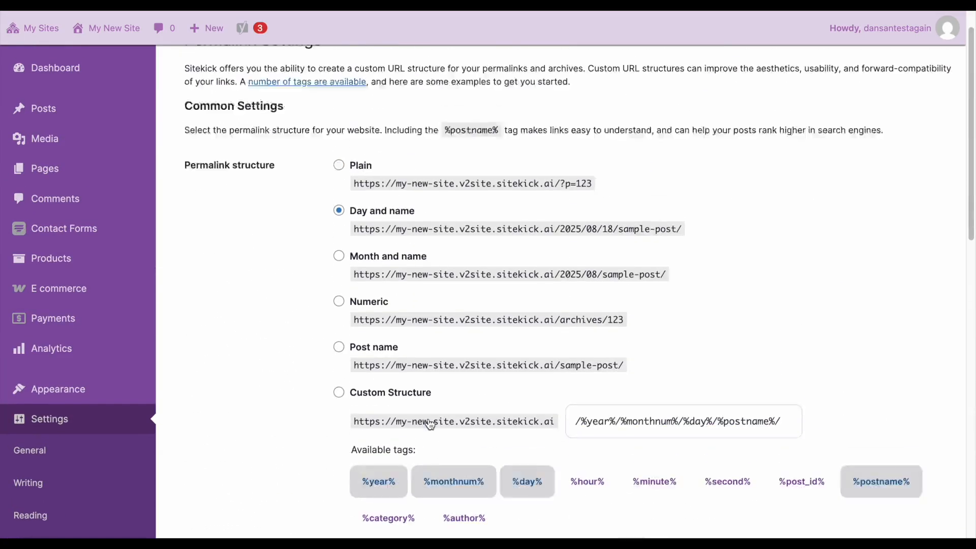
pyautogui.scroll(1, 429, 425)
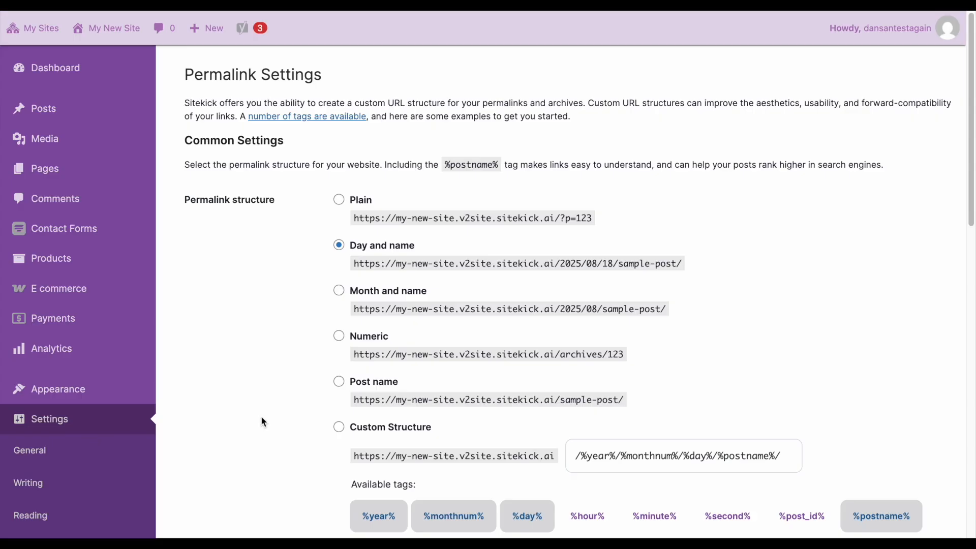
# - Open the GTranslate settings and review the widget options, alternative flags and flag language list
pyautogui.scroll(-1, 127, 474)
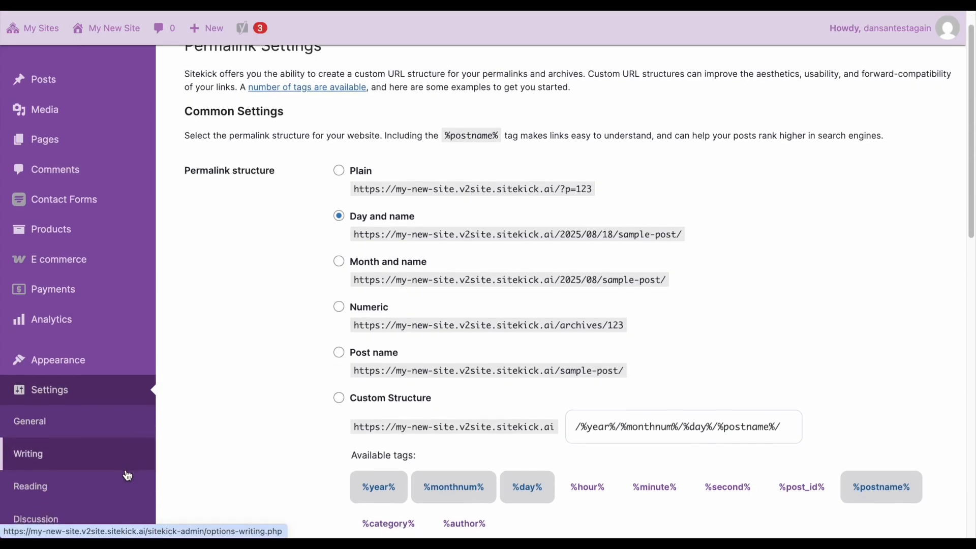
pyautogui.scroll(-4, 128, 475)
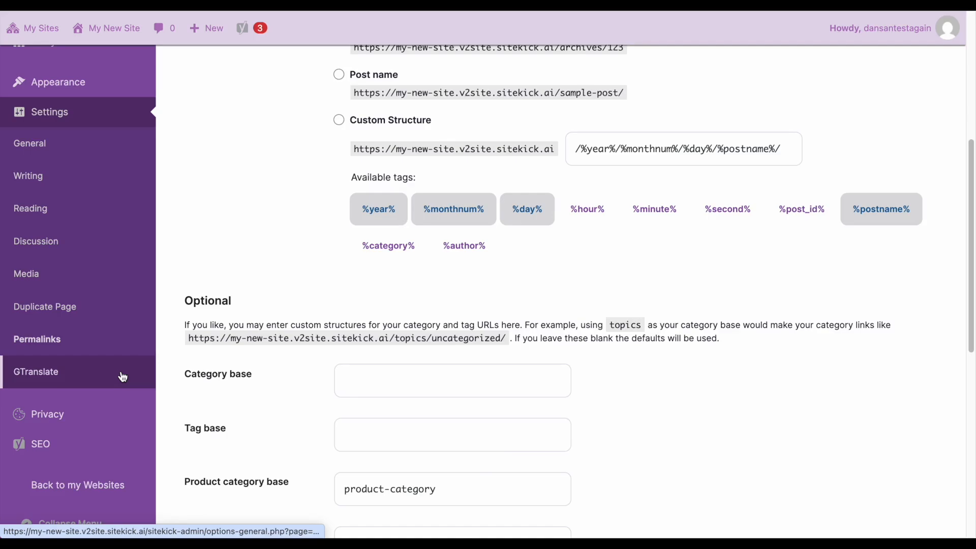
pyautogui.click(122, 376)
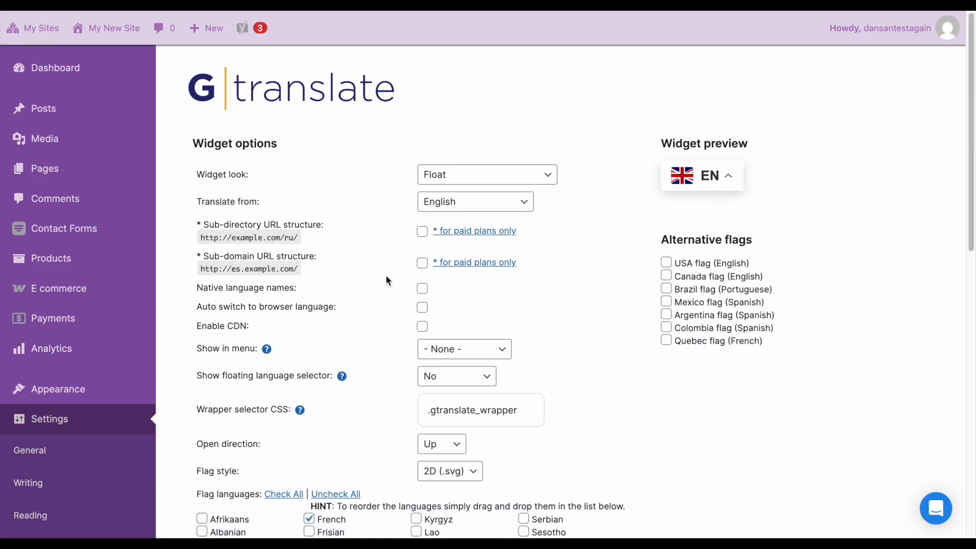
pyautogui.scroll(-3, 386, 276)
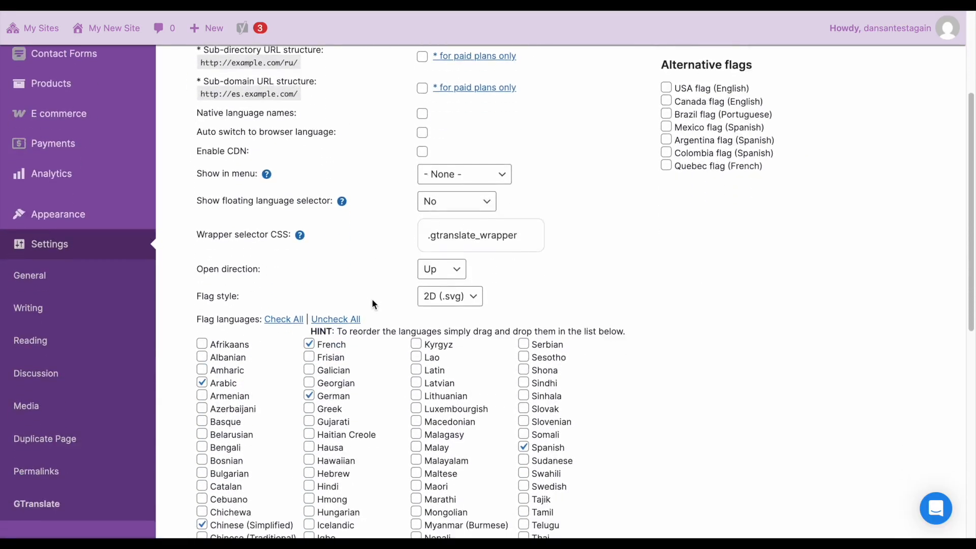
pyautogui.scroll(-1, 372, 304)
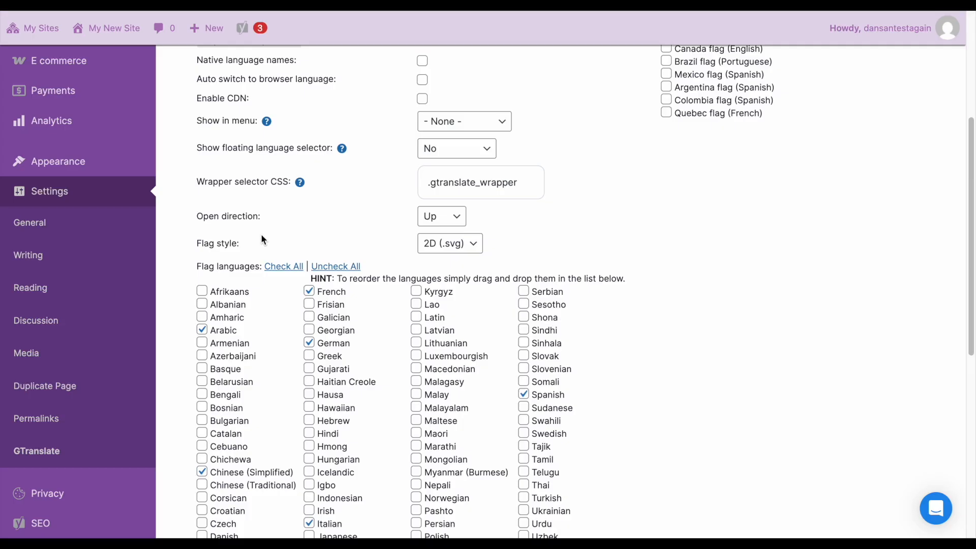
pyautogui.scroll(-1, 261, 237)
pyautogui.scroll(-1, 282, 372)
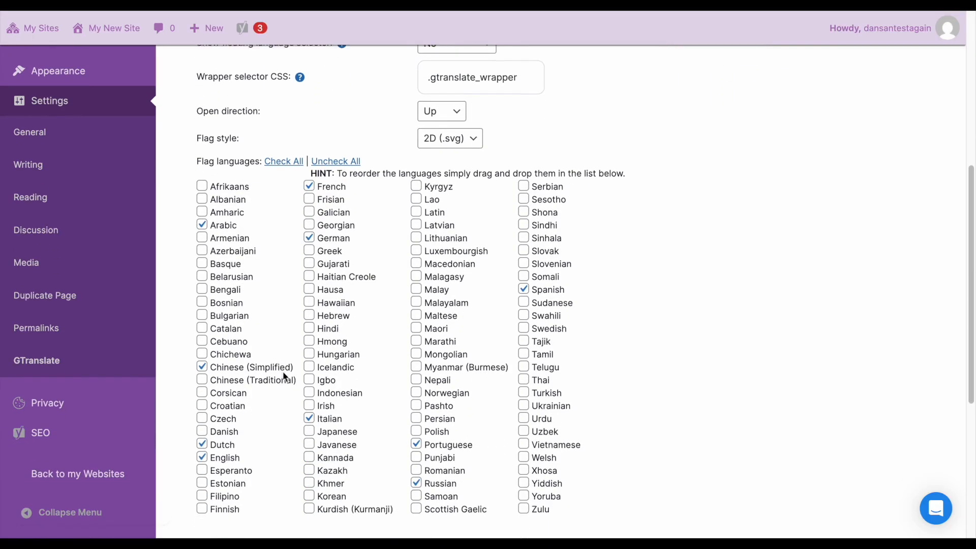
pyautogui.scroll(-2, 283, 376)
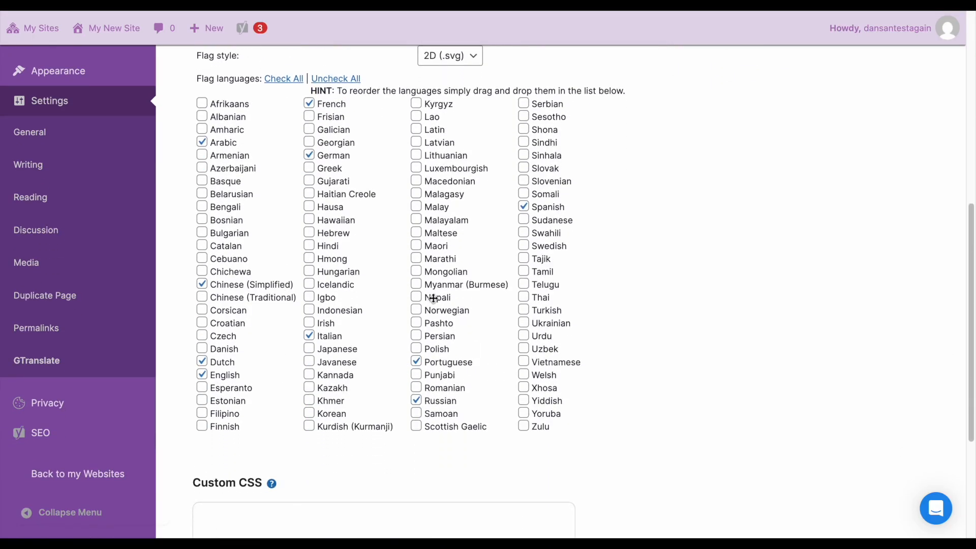
pyautogui.scroll(-1, 388, 279)
pyautogui.scroll(3, 389, 279)
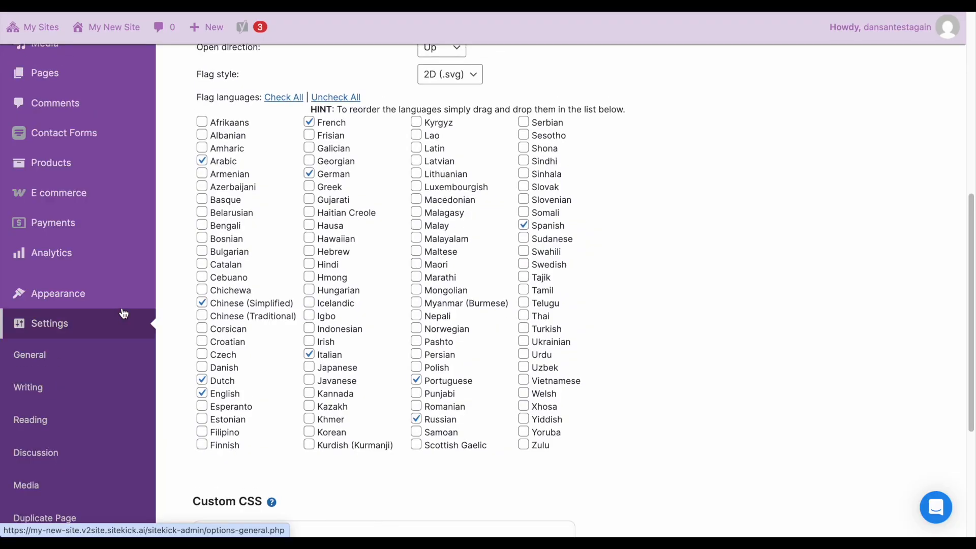
pyautogui.scroll(2, 395, 302)
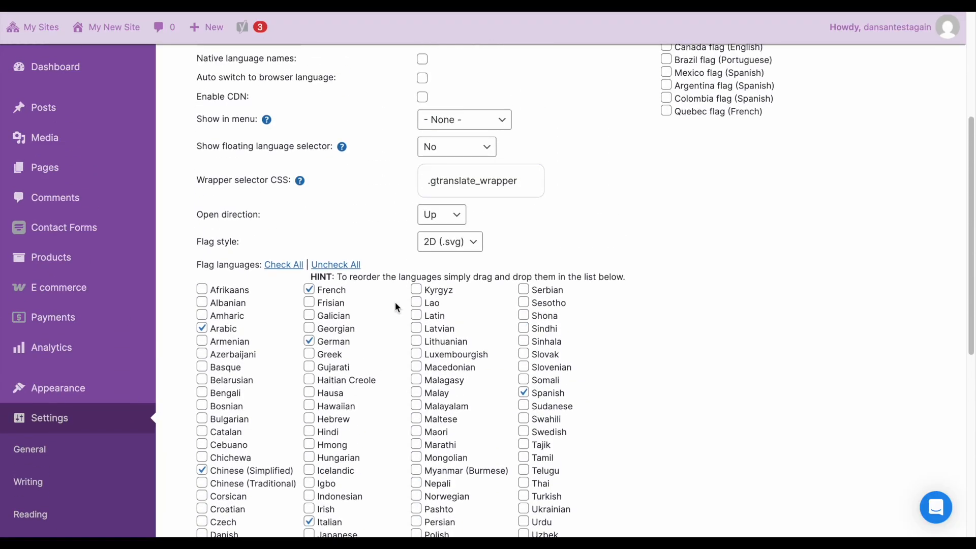
pyautogui.scroll(-1, 395, 302)
# - Open the Silicon Alley Consulting landing page last modified on 2025-08-08 for editing in the Design Editor
pyautogui.moveTo(114, 378)
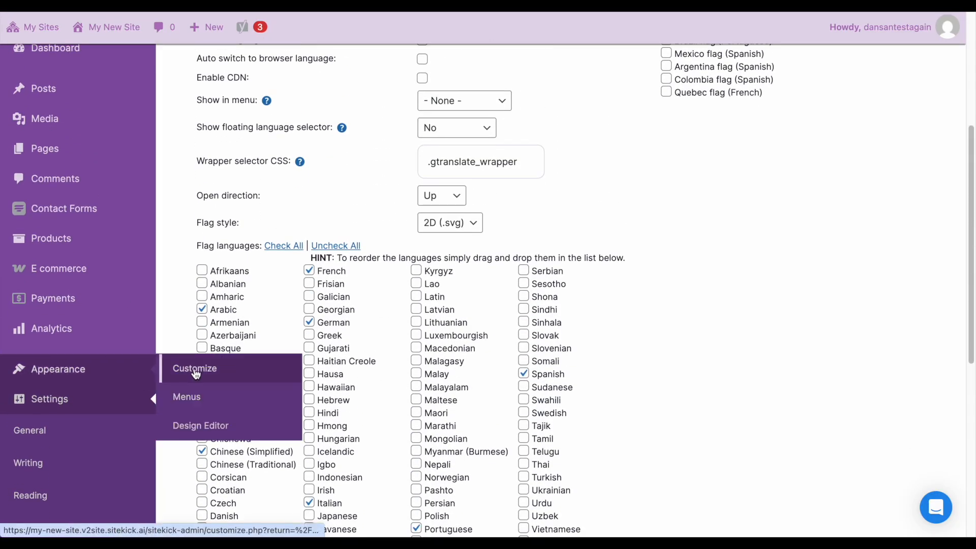
pyautogui.click(206, 425)
pyautogui.scroll(-3, 342, 328)
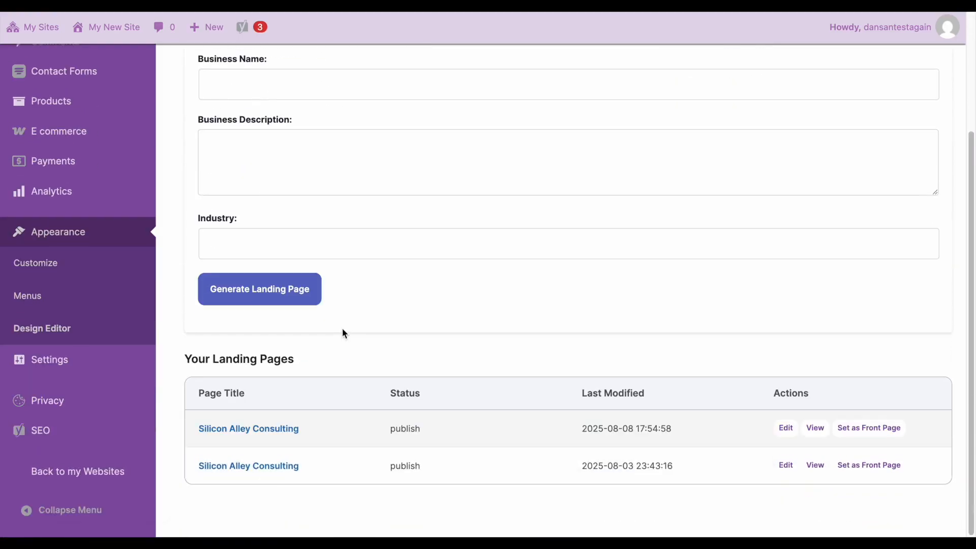
pyautogui.click(782, 433)
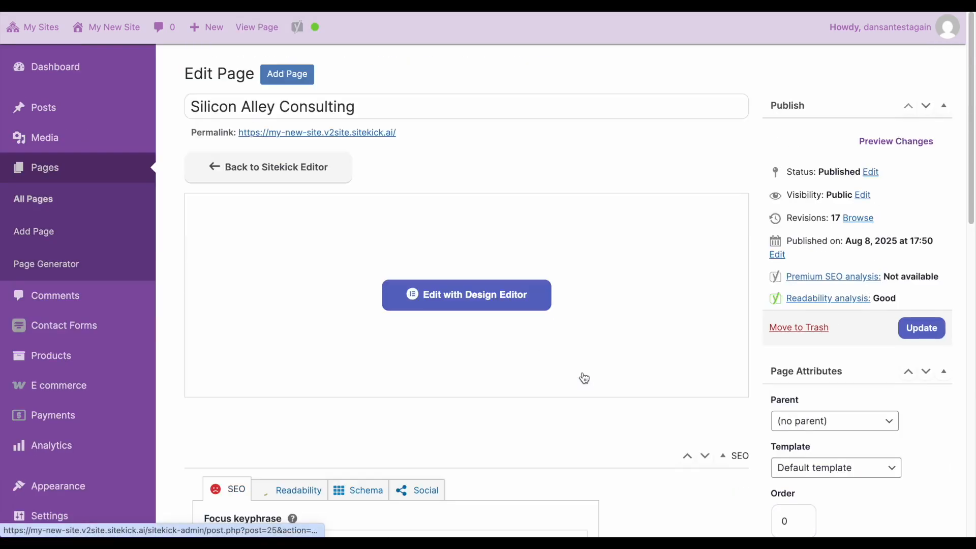
pyautogui.click(443, 298)
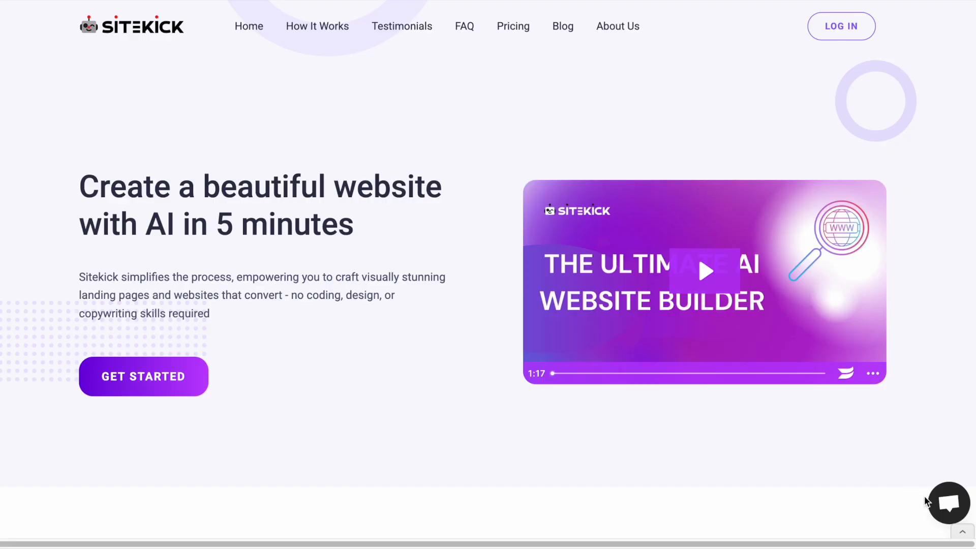
# - Open the support chat on the Sitekick homepage and write the message "Hi I need help with"
pyautogui.click(938, 503)
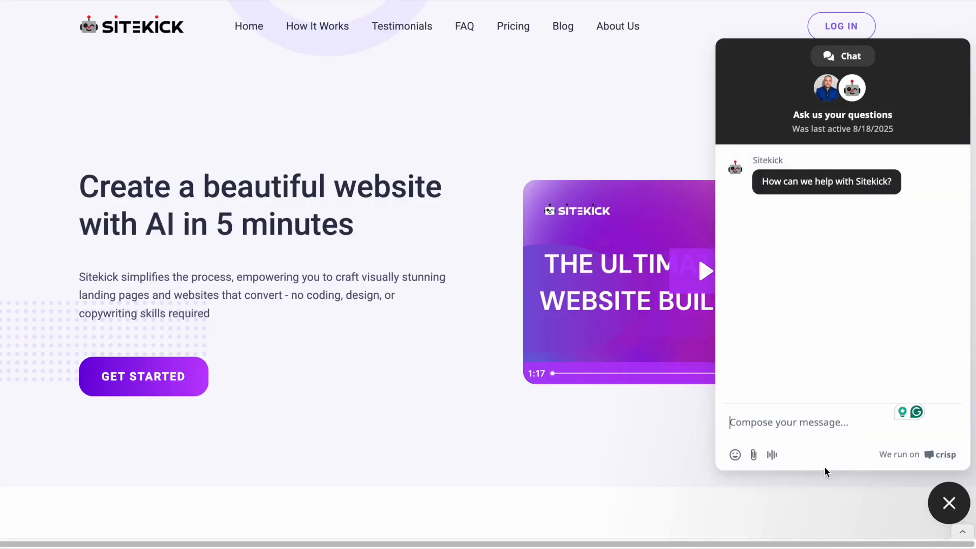
pyautogui.write('Hi I ne')
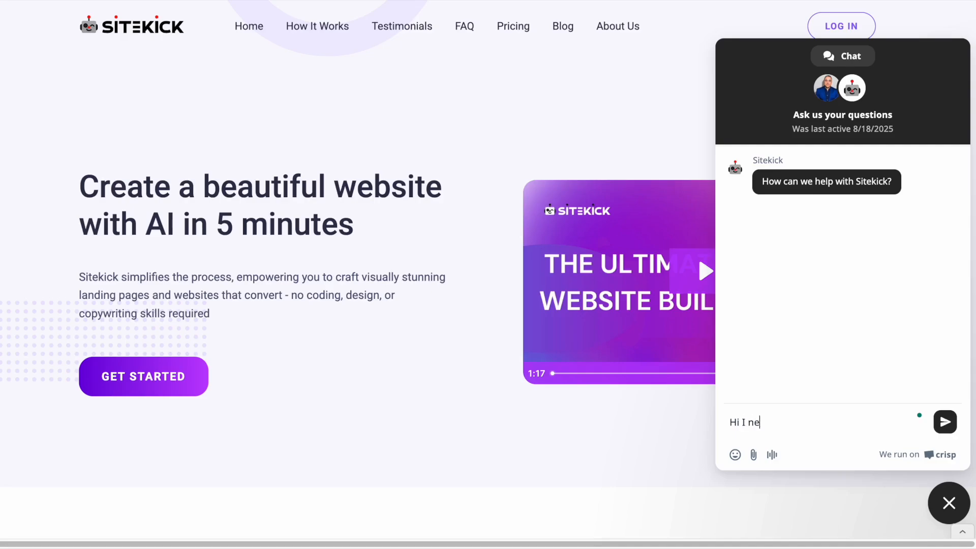
pyautogui.write('with')
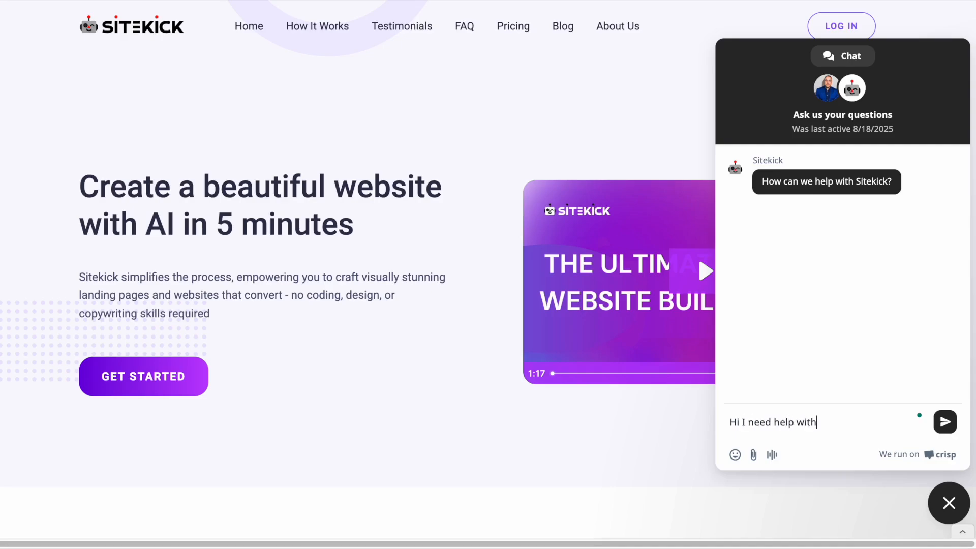